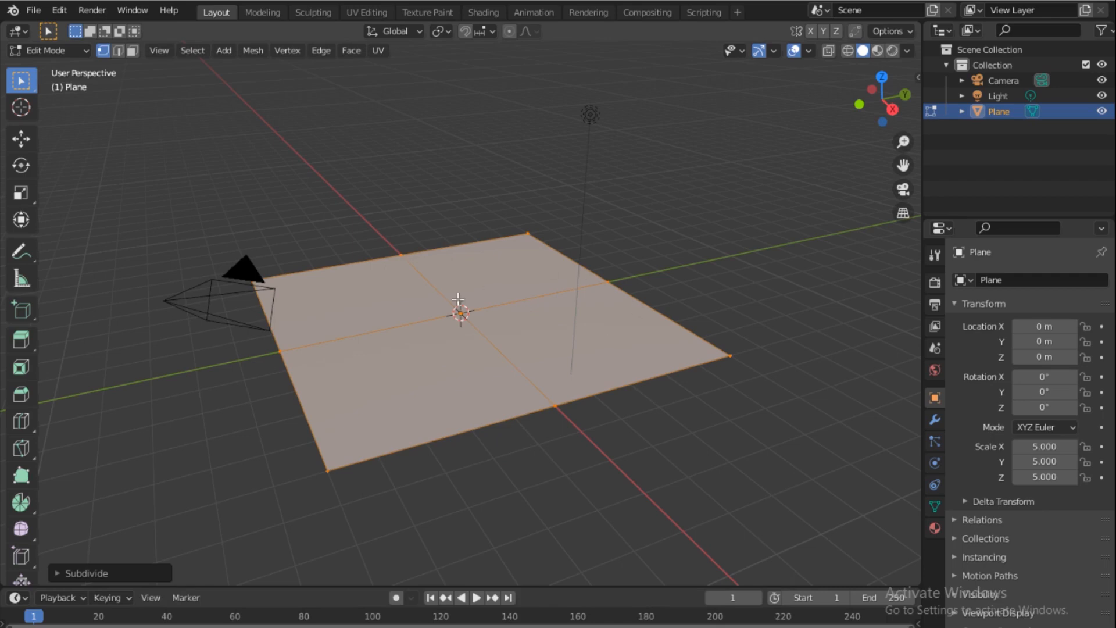
Set the plane's subdivision Fractal to 1.750 and subdivide the whole mesh four more times
click(55, 573)
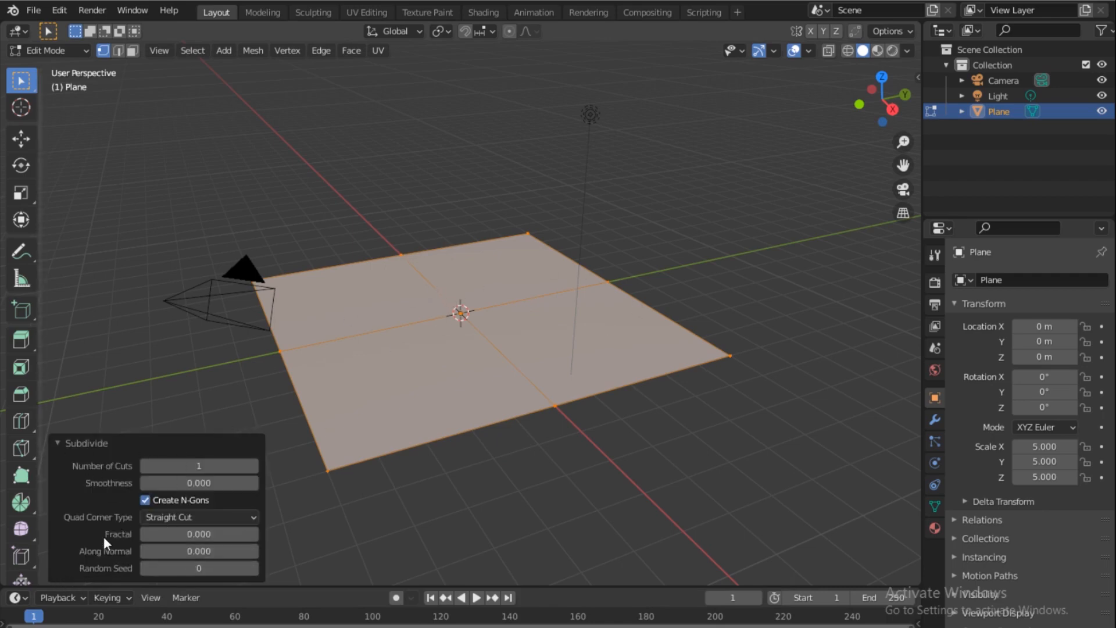
mouse_move(203, 534)
mouse_down()
mouse_move(272, 534)
mouse_move(203, 534)
mouse_up()
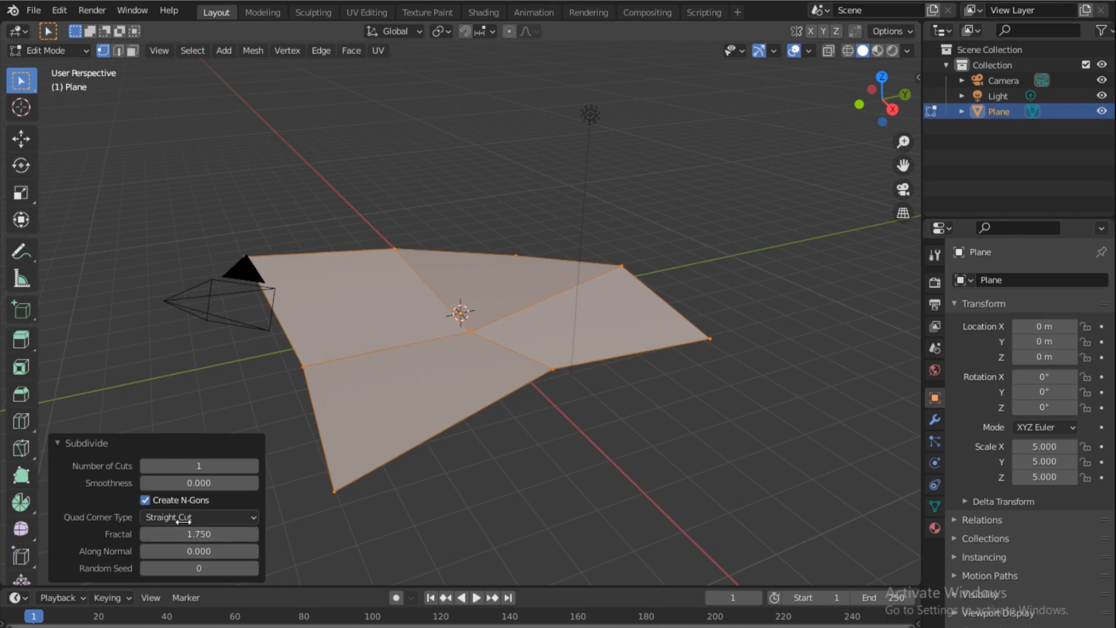
right_click(417, 281)
click(423, 281)
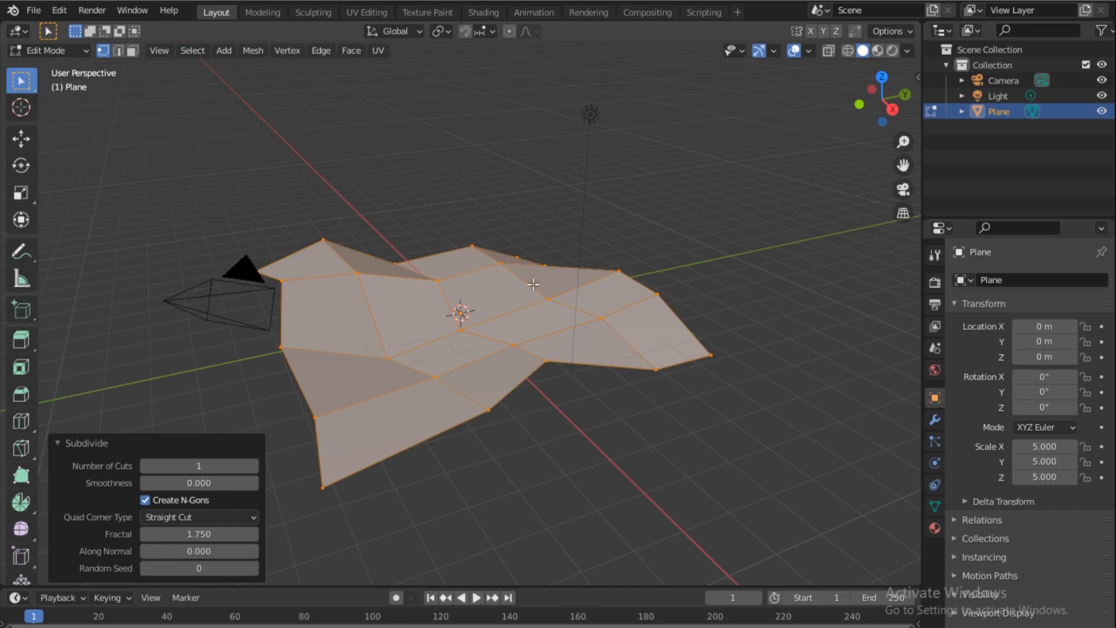
right_click(363, 288)
click(383, 288)
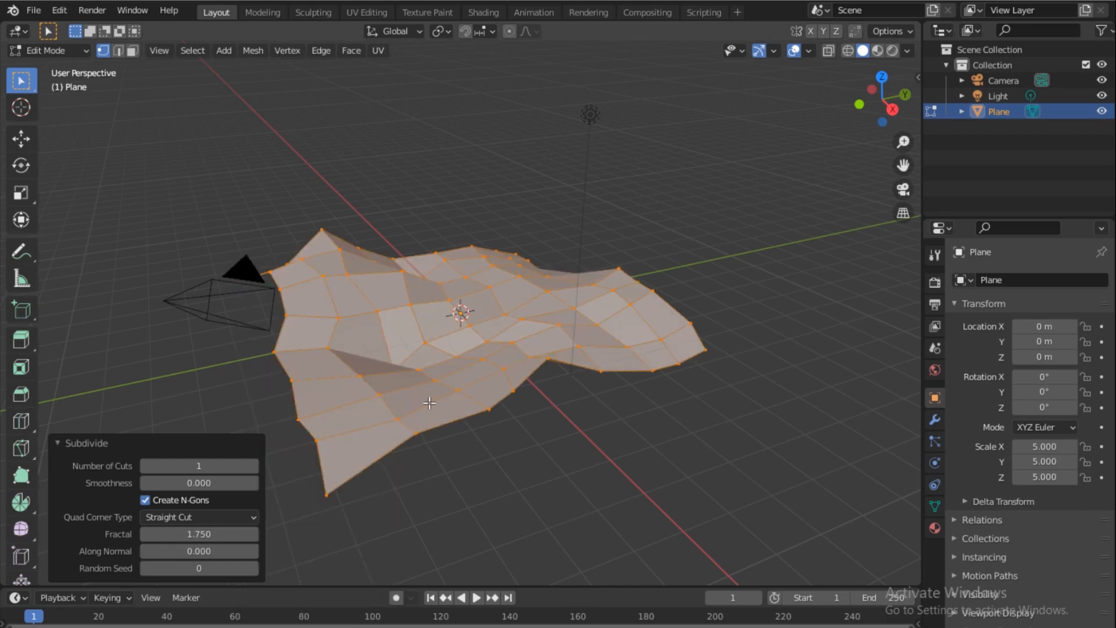
right_click(428, 301)
click(402, 298)
right_click(438, 295)
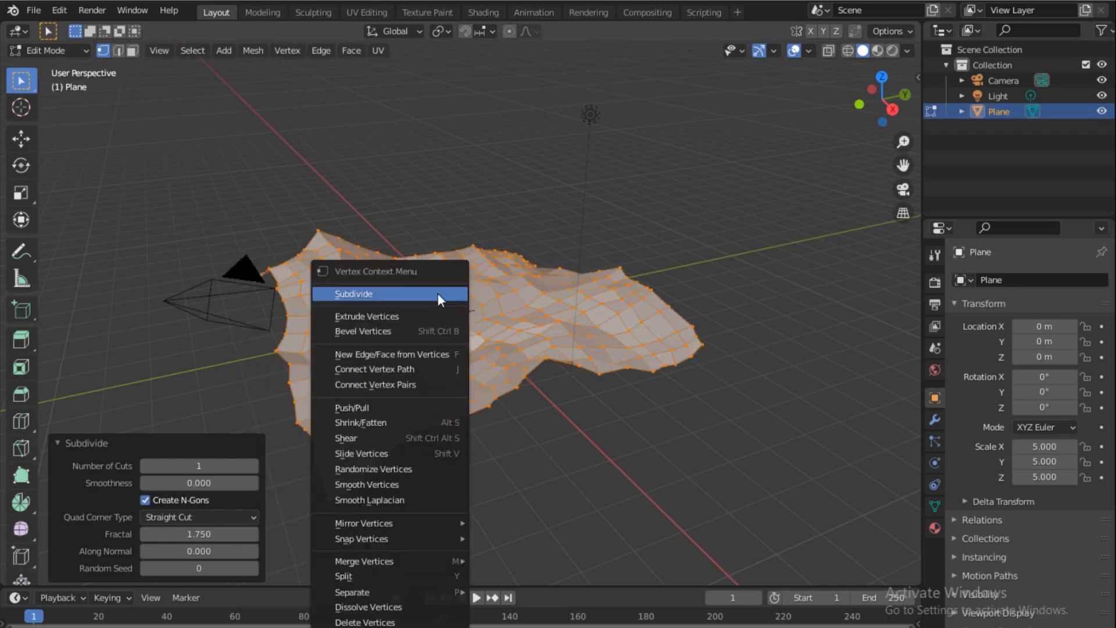
click(423, 294)
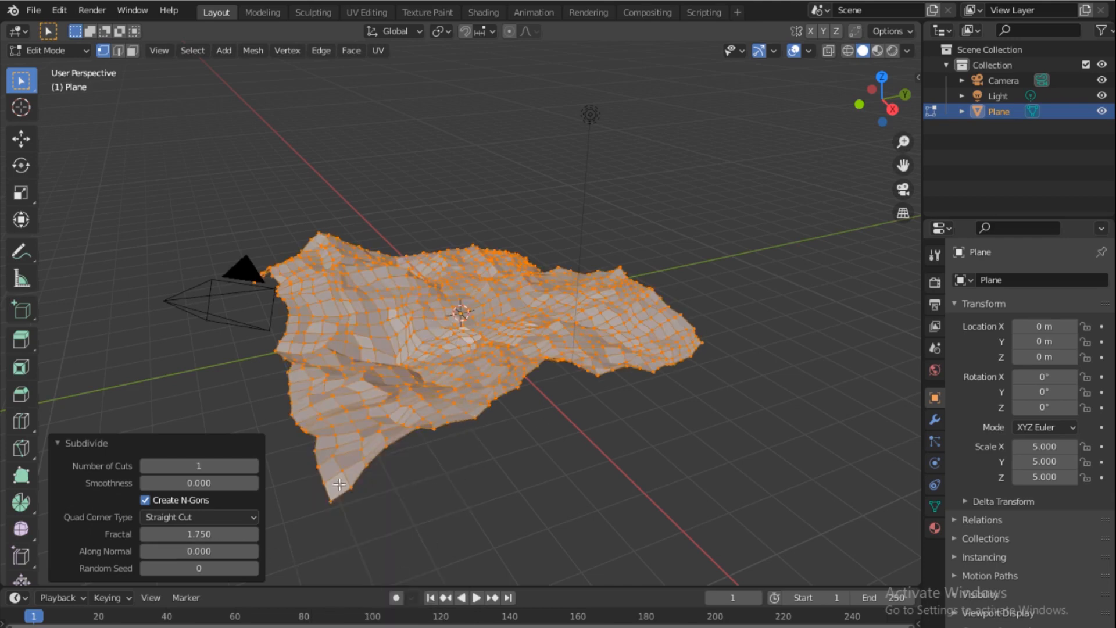
drag(214, 538, 230, 538)
right_click(428, 313)
Return the terrain plane to Object Mode and shade it smooth
click(82, 52)
click(81, 67)
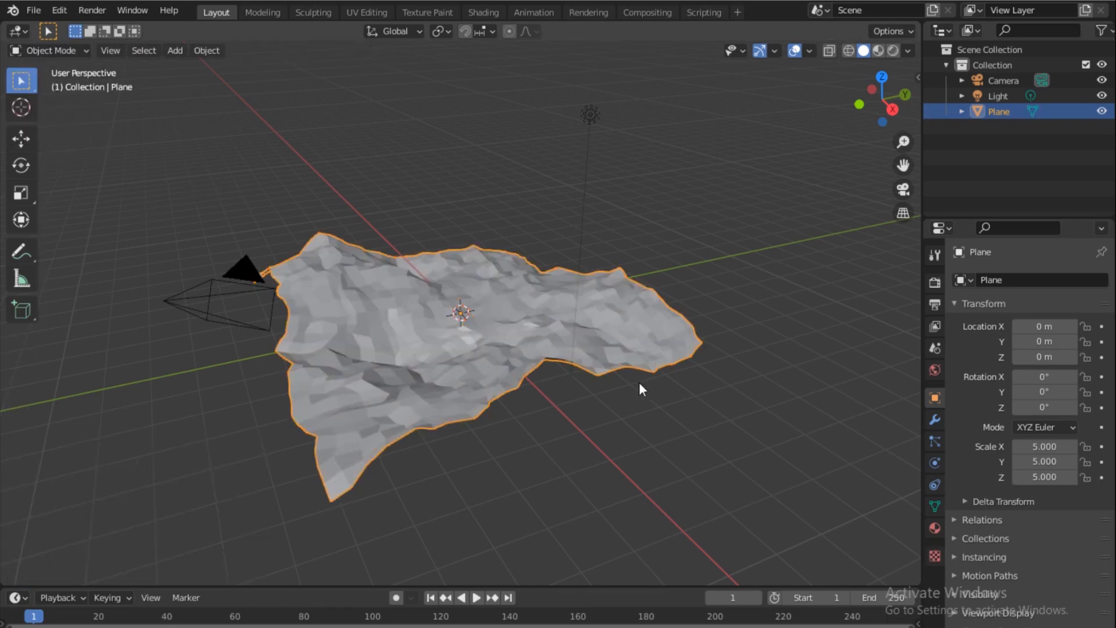
right_click(492, 297)
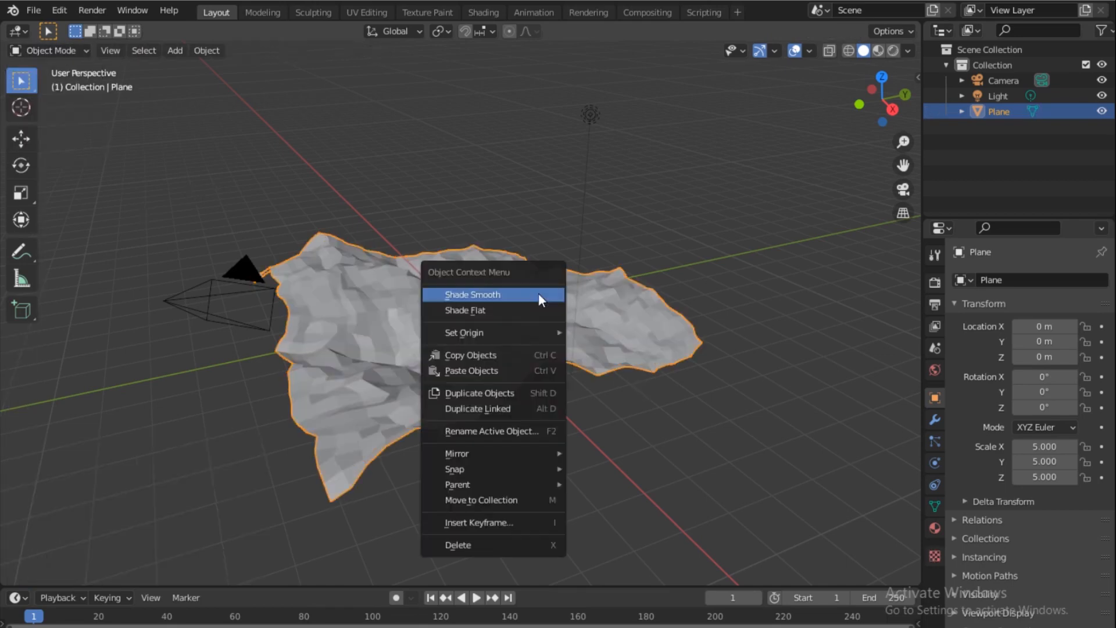
click(474, 294)
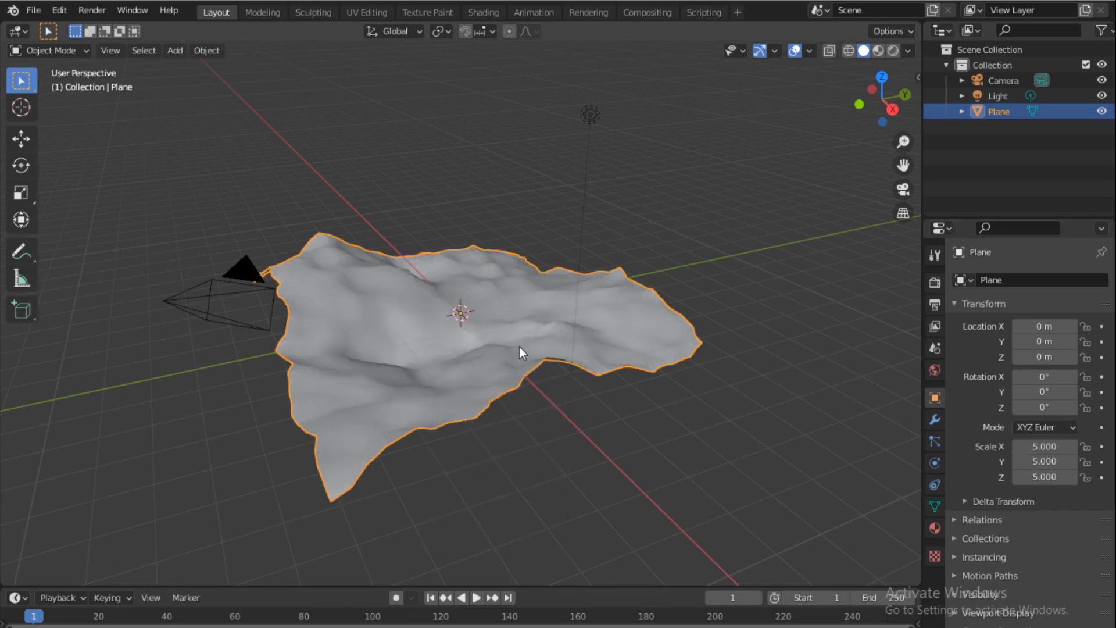
Add a Subdivision Surface modifier to the terrain plane with 2 viewport levels
click(934, 419)
click(1029, 280)
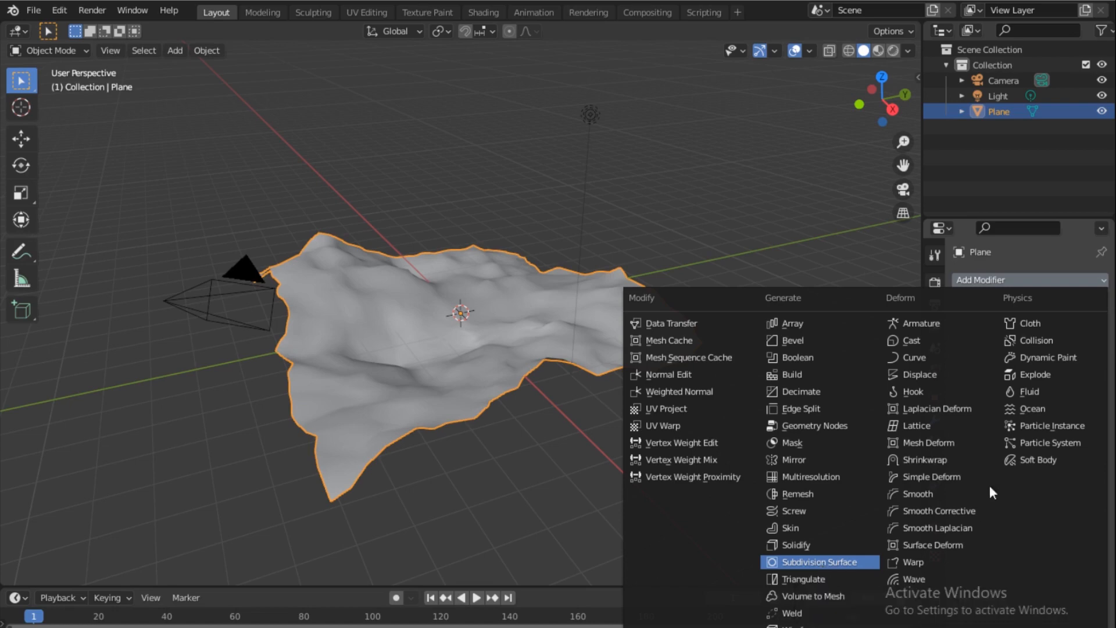
click(820, 561)
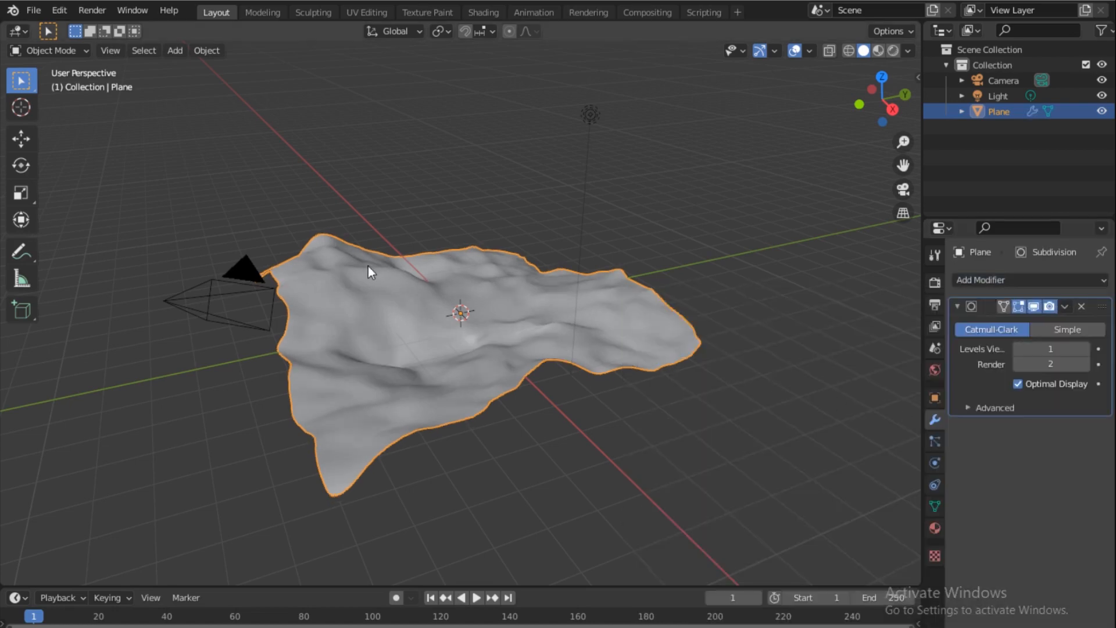
click(1085, 349)
Align the camera to an elevated view from the positive Y side that frames the whole terrain plane
key(KP_0)
middle_drag(406, 281, 522, 236)
scroll(518, 236, down, 3)
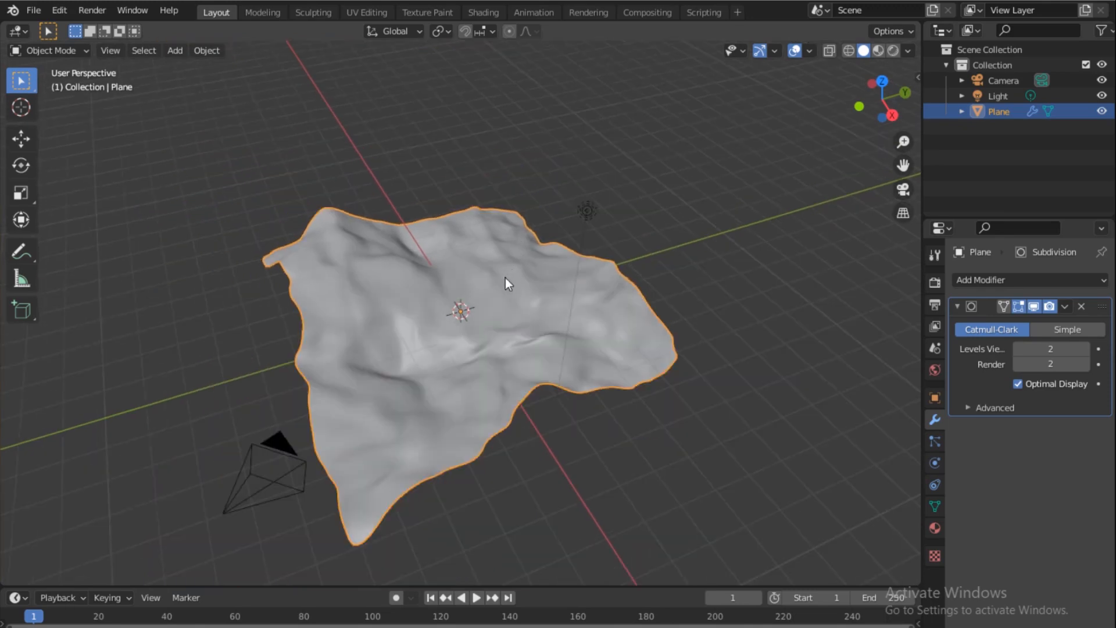
drag(859, 125, 779, 135)
drag(884, 107, 873, 100)
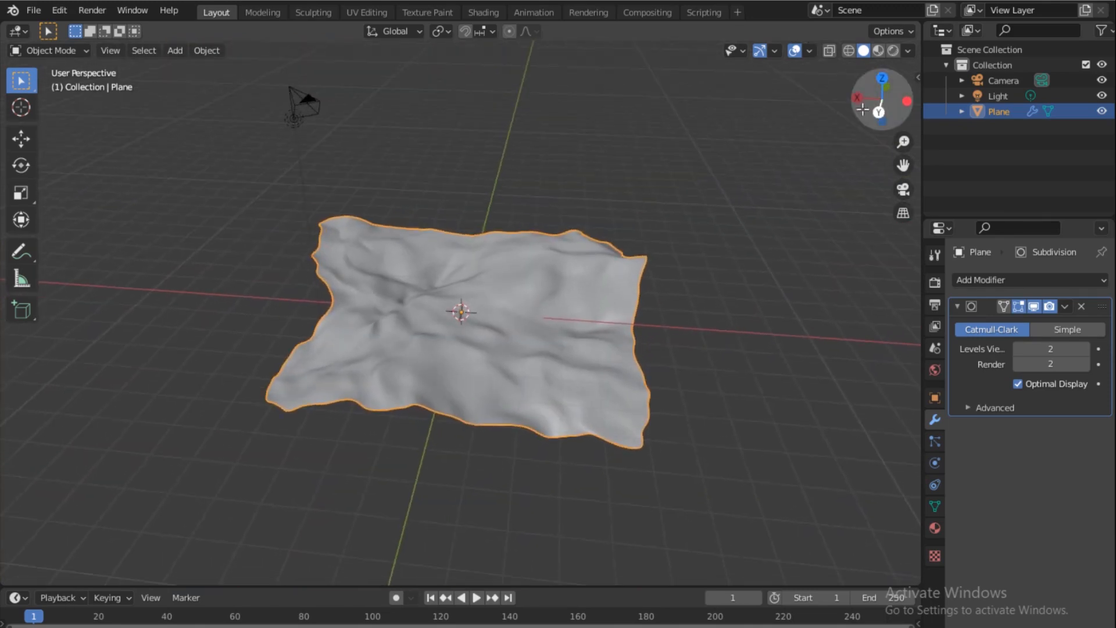
scroll(515, 323, down, 1)
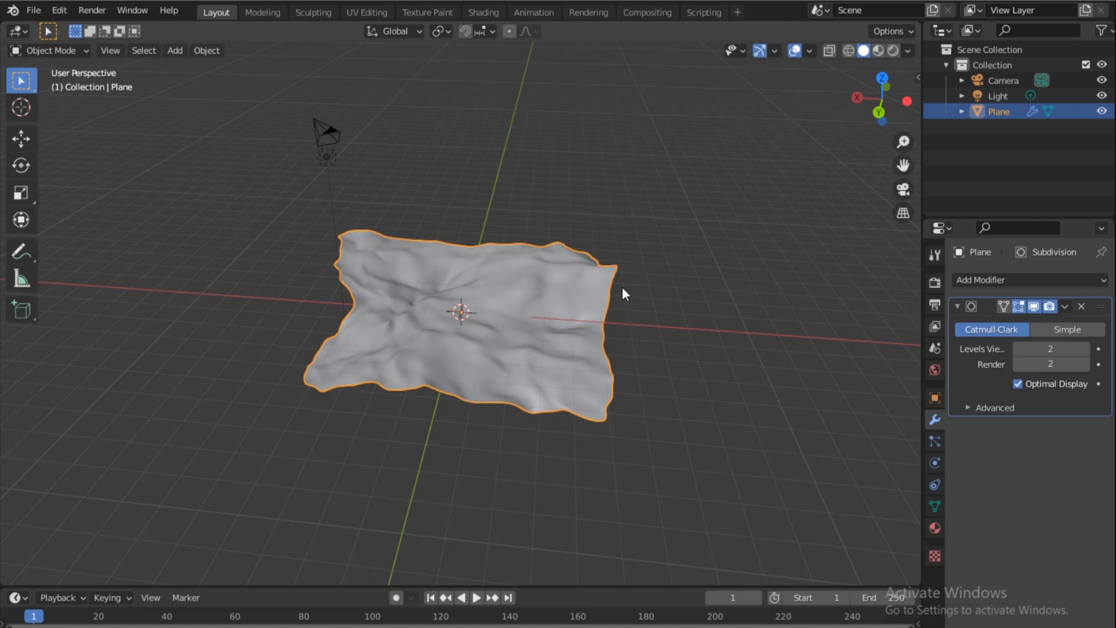
key(ctrl+alt+KP_0)
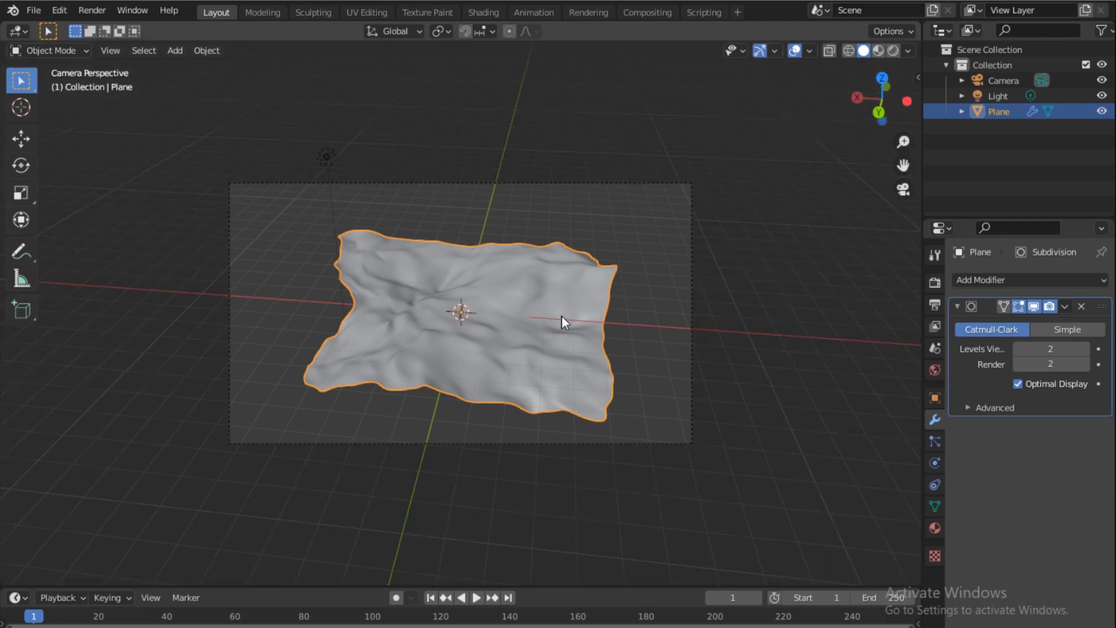
scroll(552, 333, up, 2)
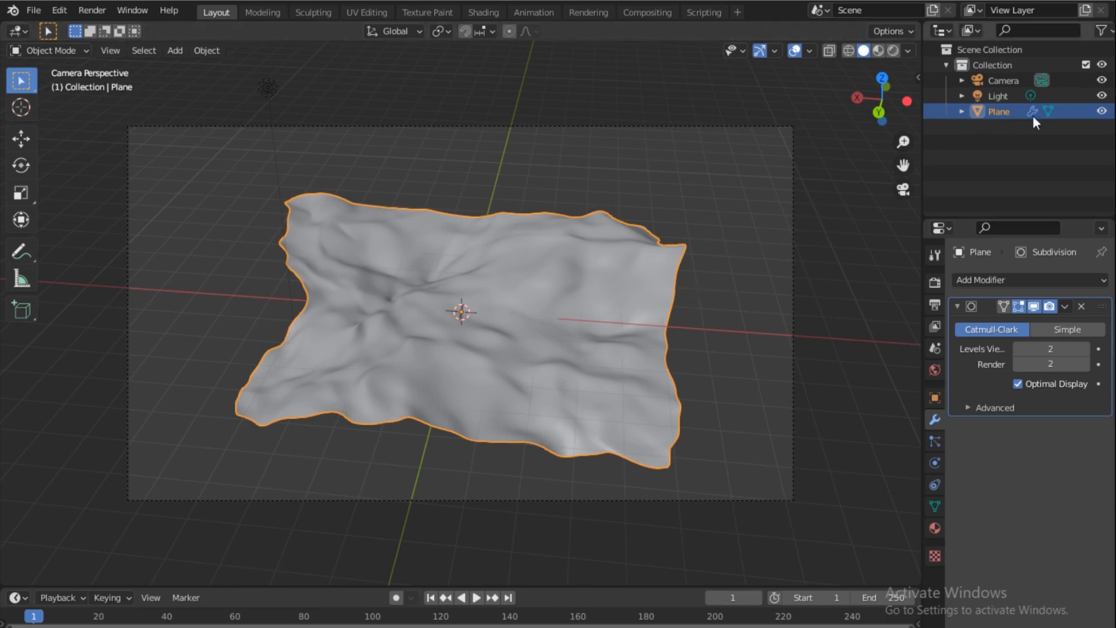
Hide the terrain plane and, in back orthographic view, open the Grass folder for adding a reference image
click(1102, 111)
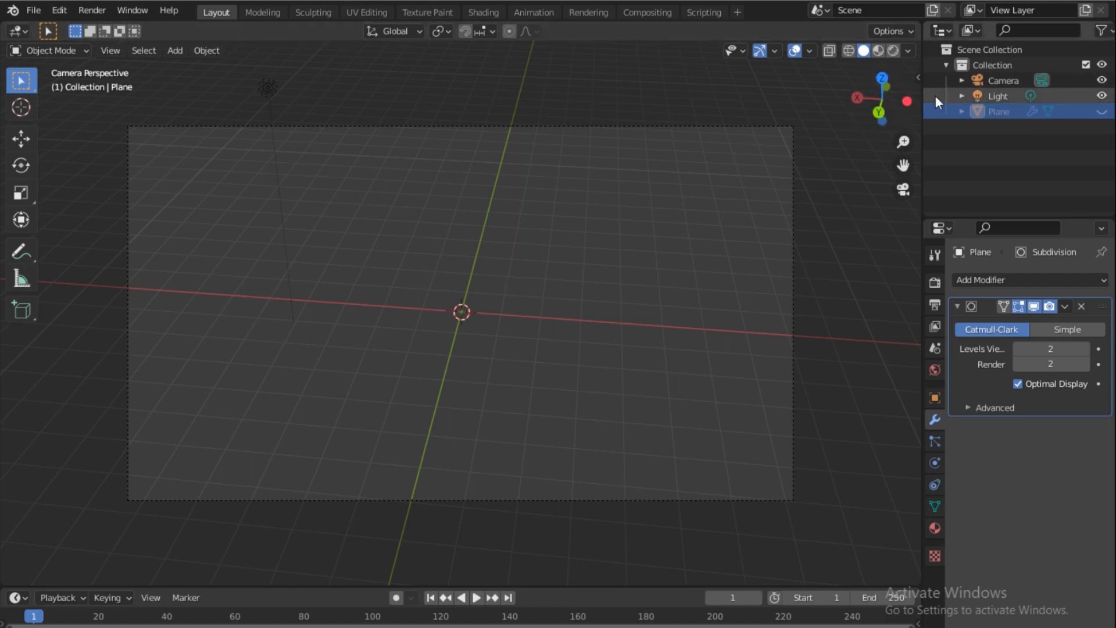
click(879, 111)
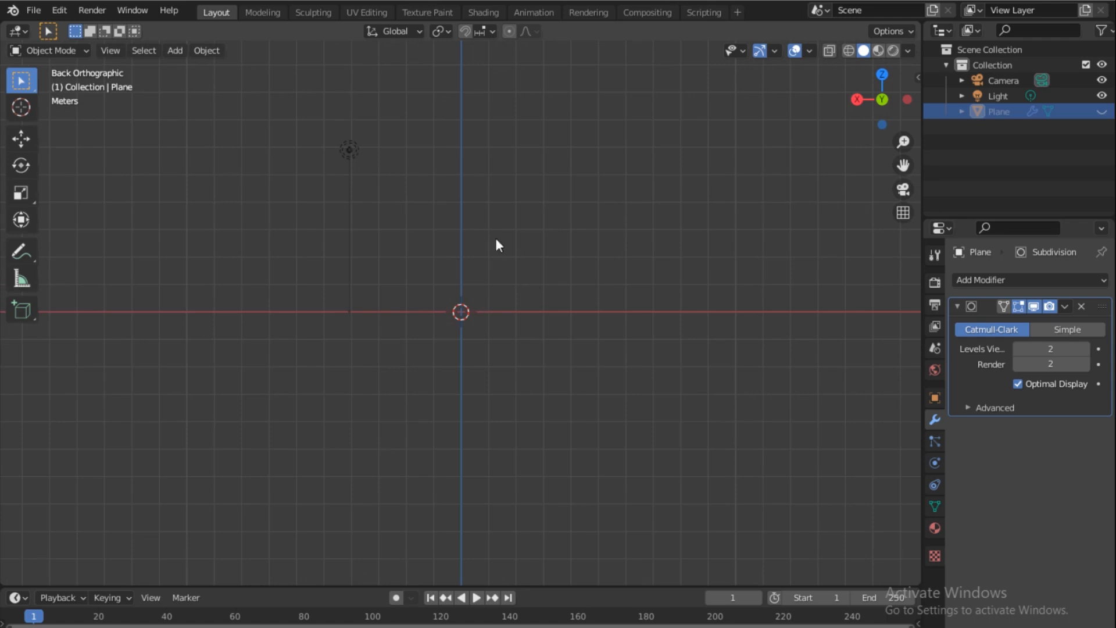
key(shift+a)
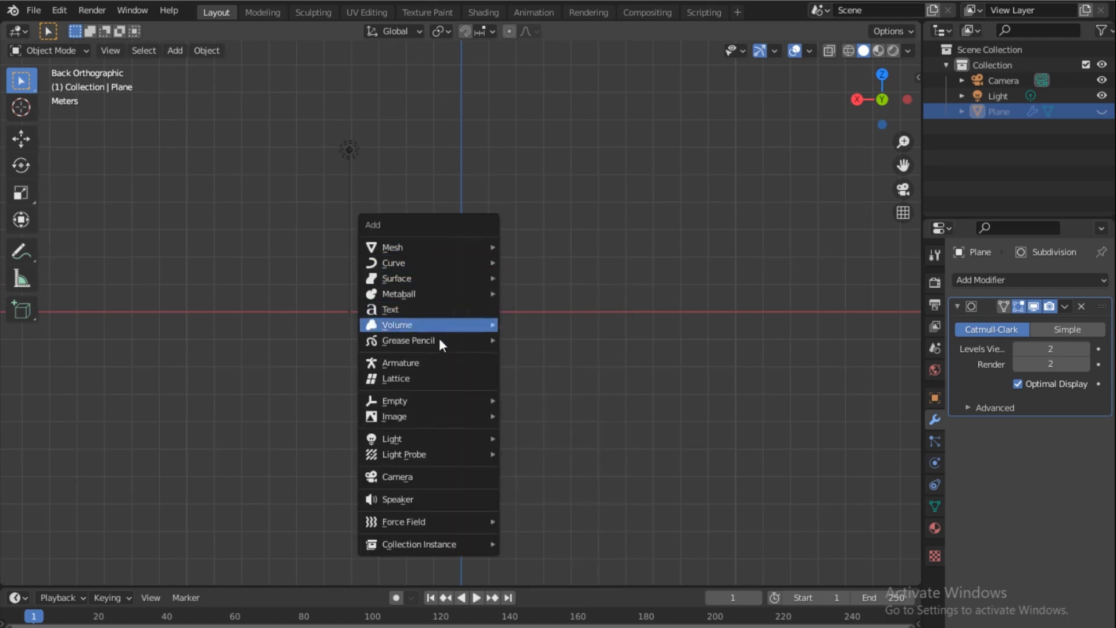
mouse_move(434, 403)
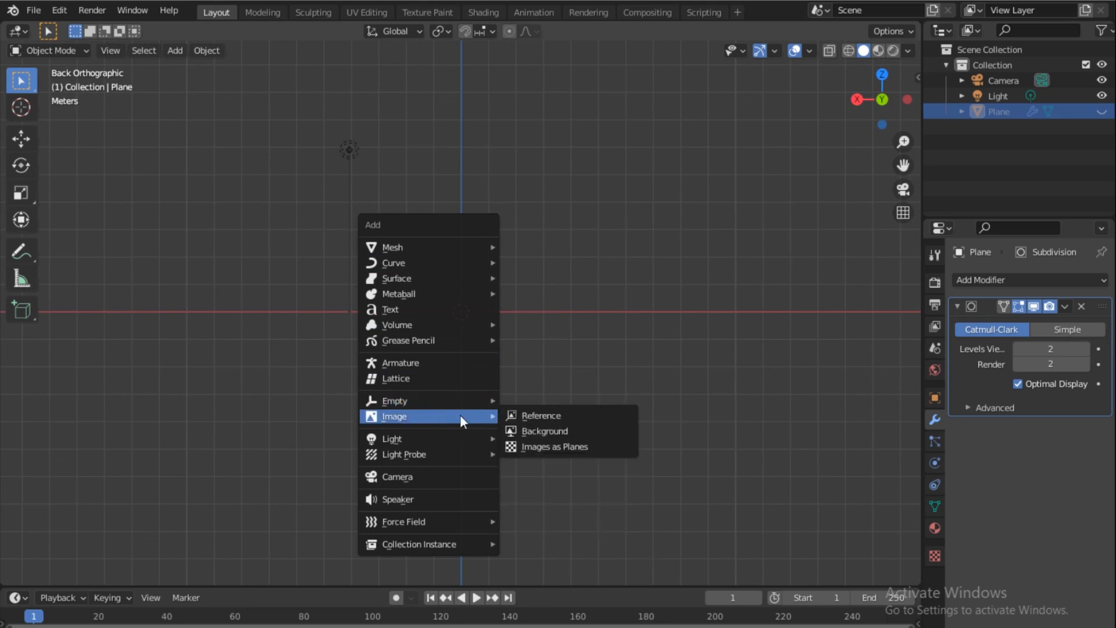
click(581, 415)
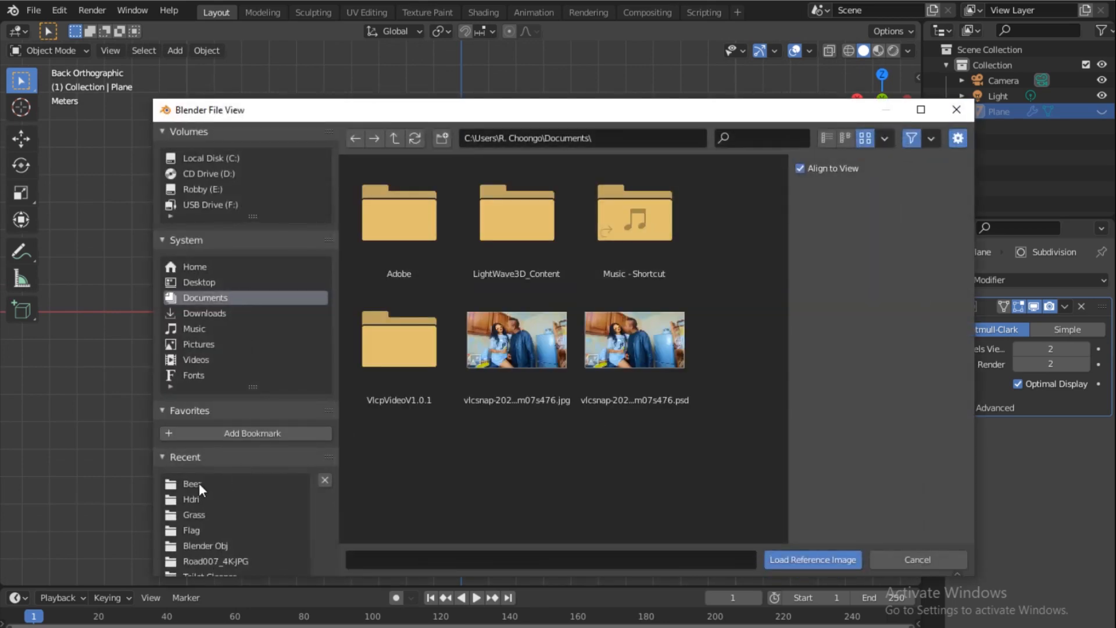
click(198, 516)
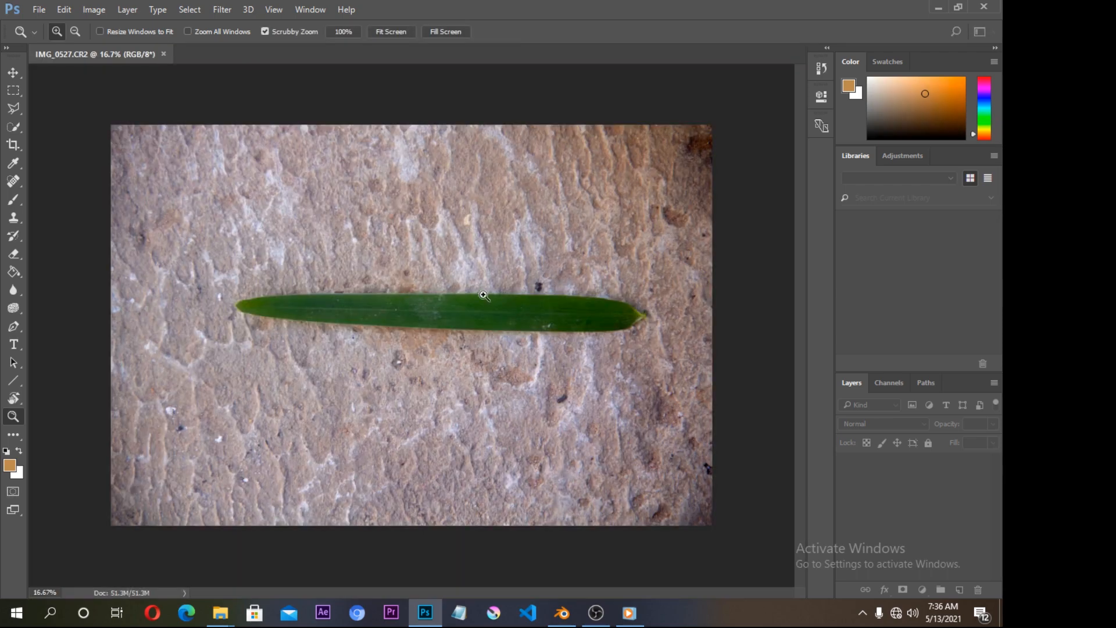
In Photoshop, isolate the green leaf of IMG_0527.CR2 on its own layer with Quick Selection and hide the Background layer
click(13, 127)
drag(371, 309, 635, 316)
key(ctrl+j)
click(846, 484)
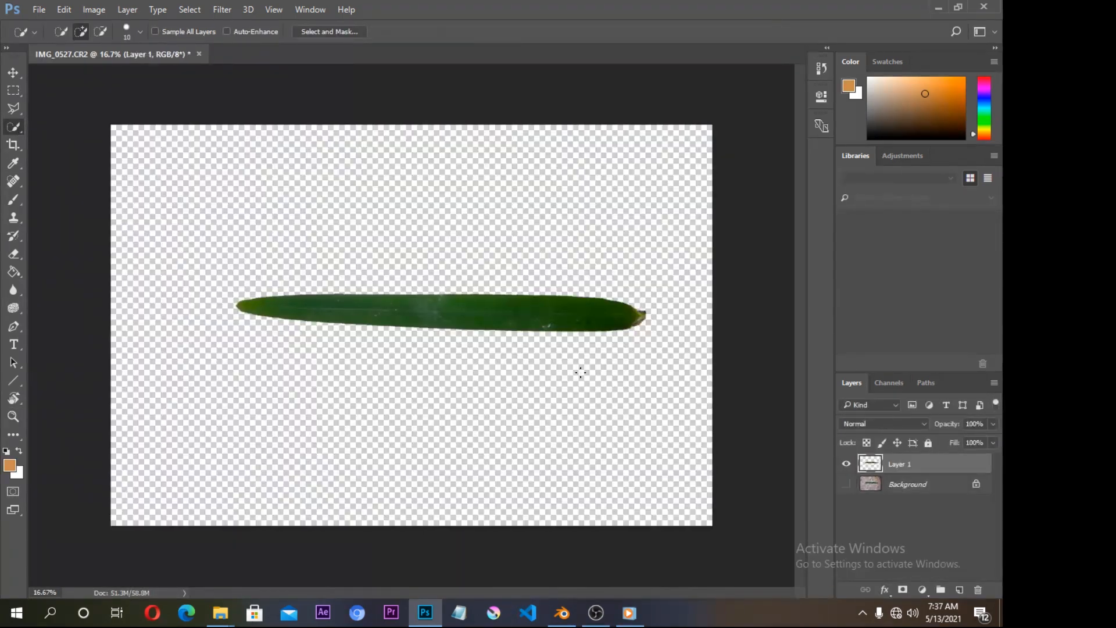
Outline the stem end of the cut-out leaf with the Polygonal Lasso
click(13, 417)
click(648, 315)
click(649, 315)
click(12, 109)
click(602, 298)
click(634, 287)
click(652, 310)
click(628, 328)
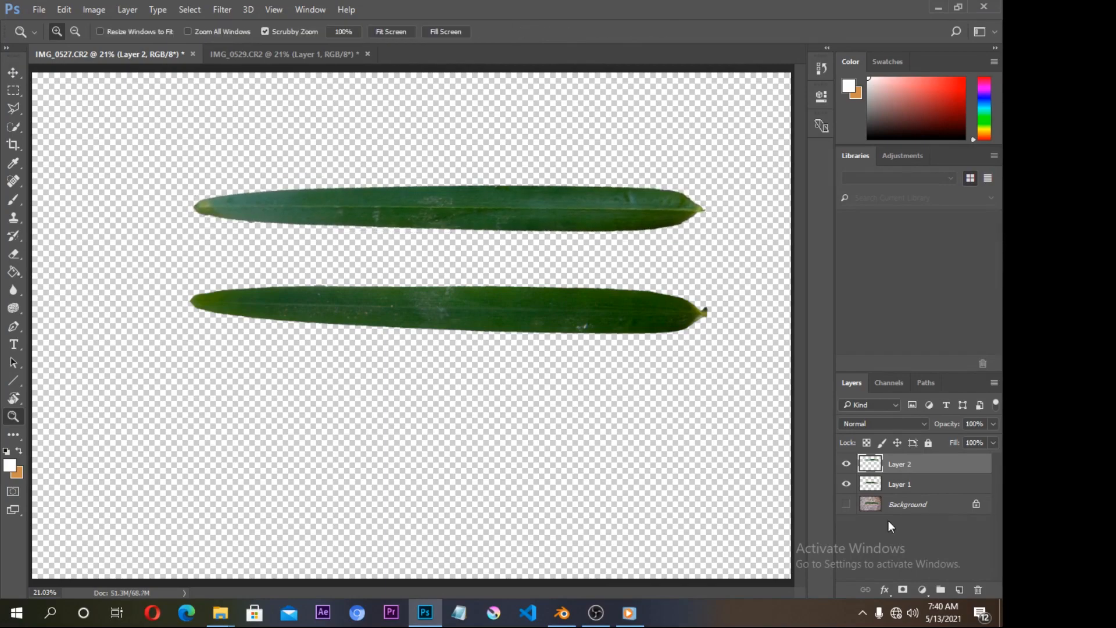
Move the Layer 1 leaf further down the canvas, away from the Layer 2 leaf
click(900, 484)
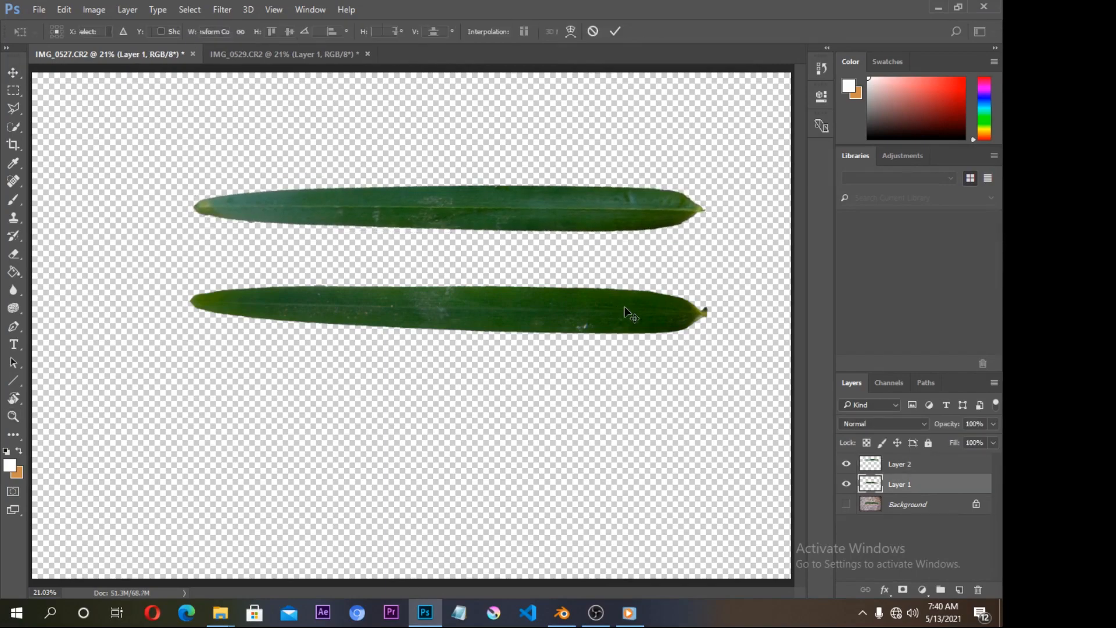
key(Return)
drag(625, 312, 625, 396)
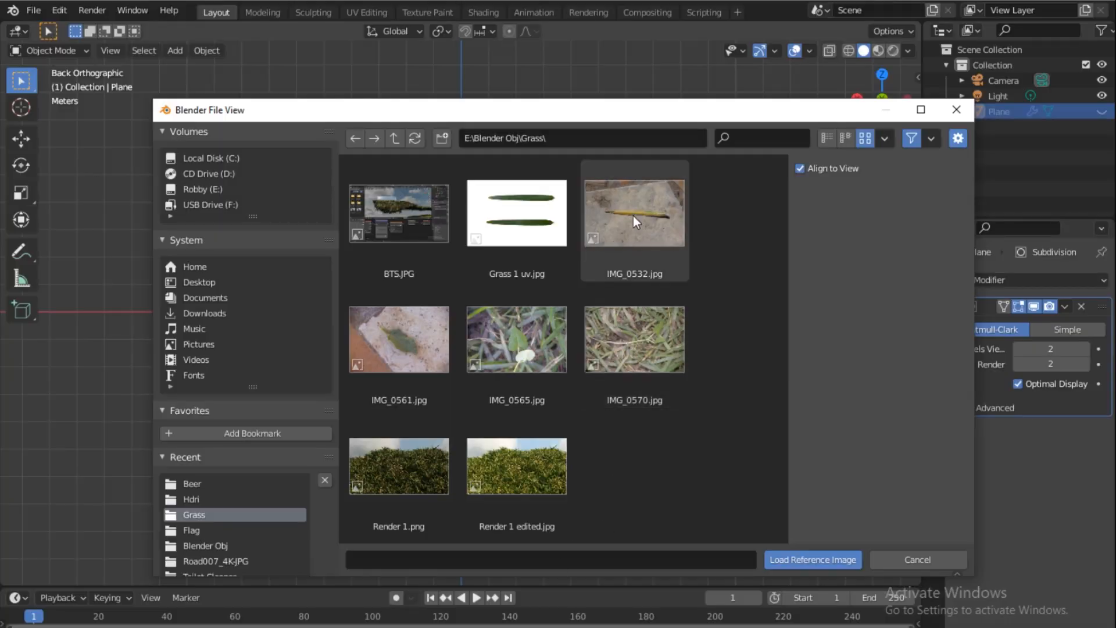
Switch back to Blender and load Grass 1 uv.jpg as the reference image
click(550, 228)
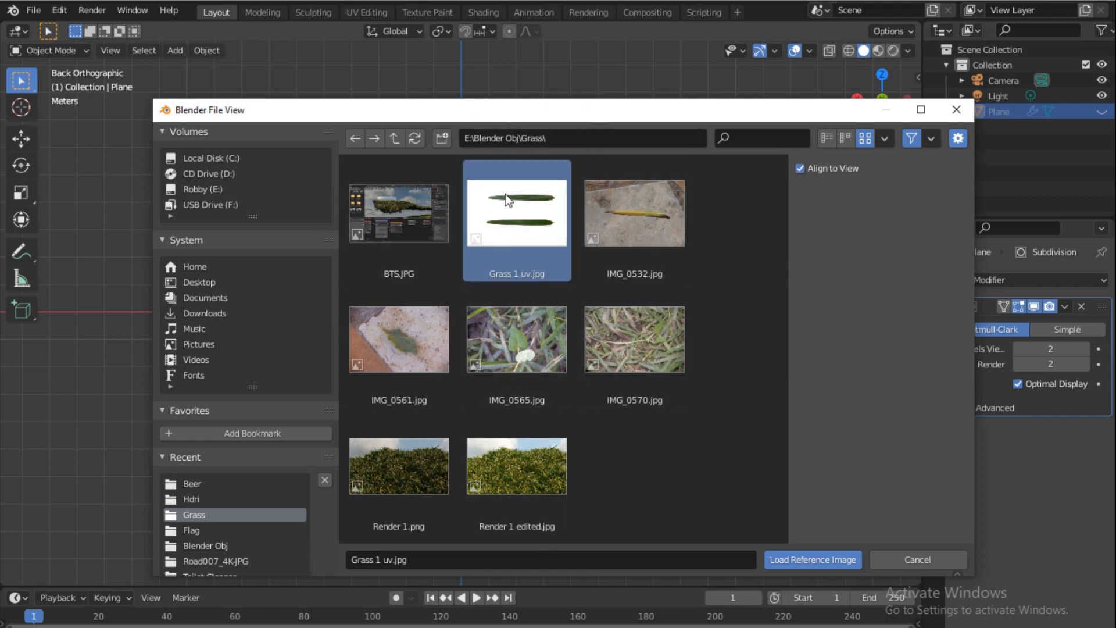
click(820, 560)
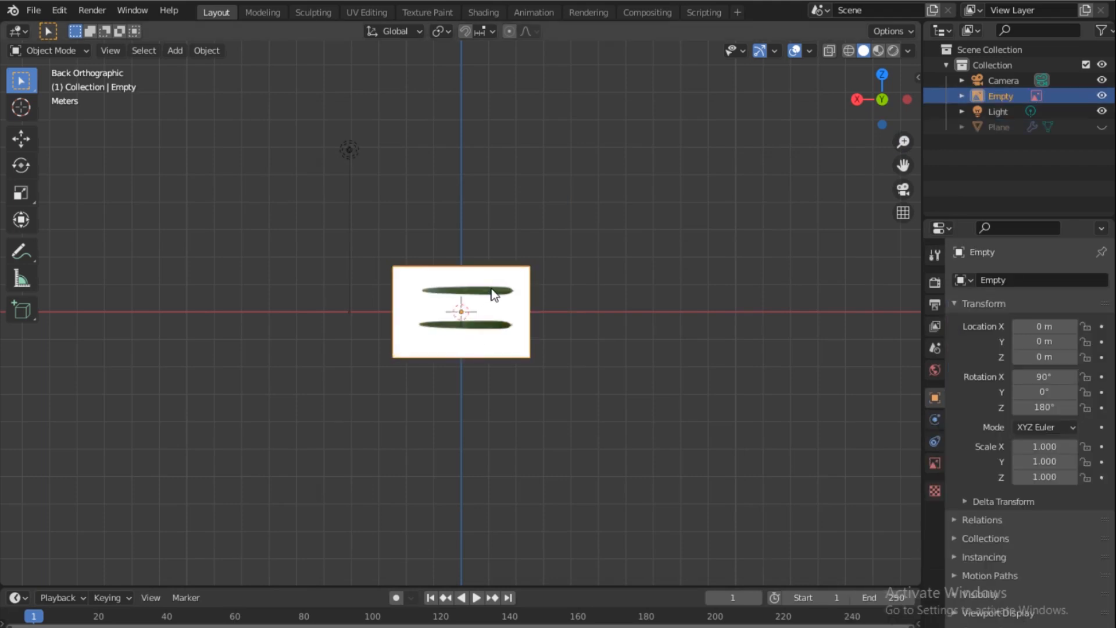
scroll(490, 311, up, 3)
scroll(490, 308, up, 5)
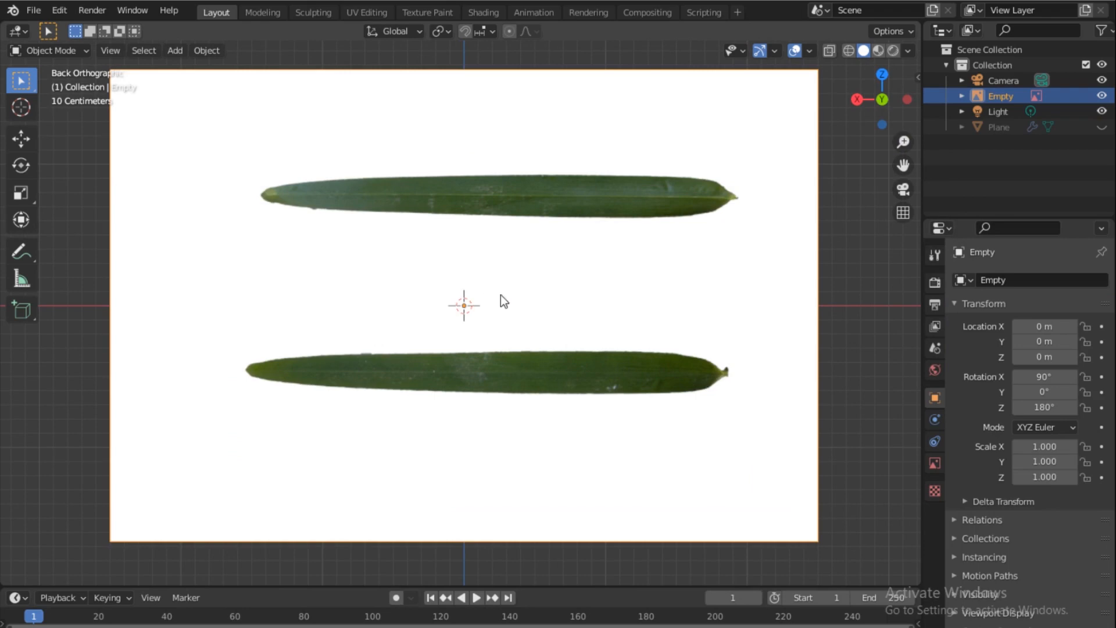
Add a 2 m mesh plane and rotate it -90° about the X axis, parallel to the reference image
key(shift+a)
mouse_move(475, 125)
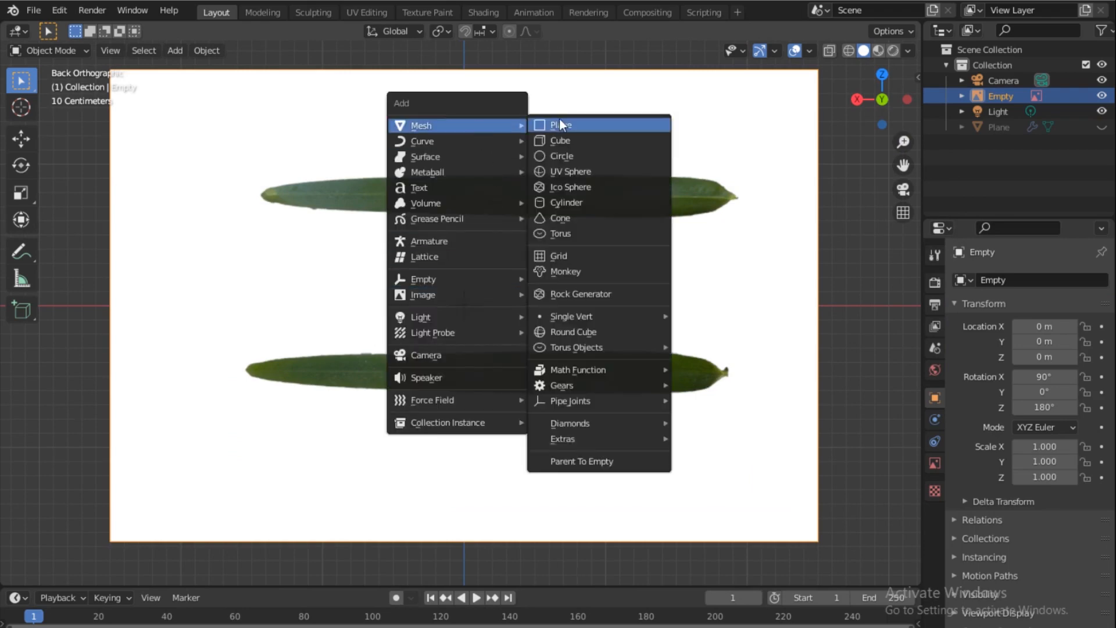
click(573, 124)
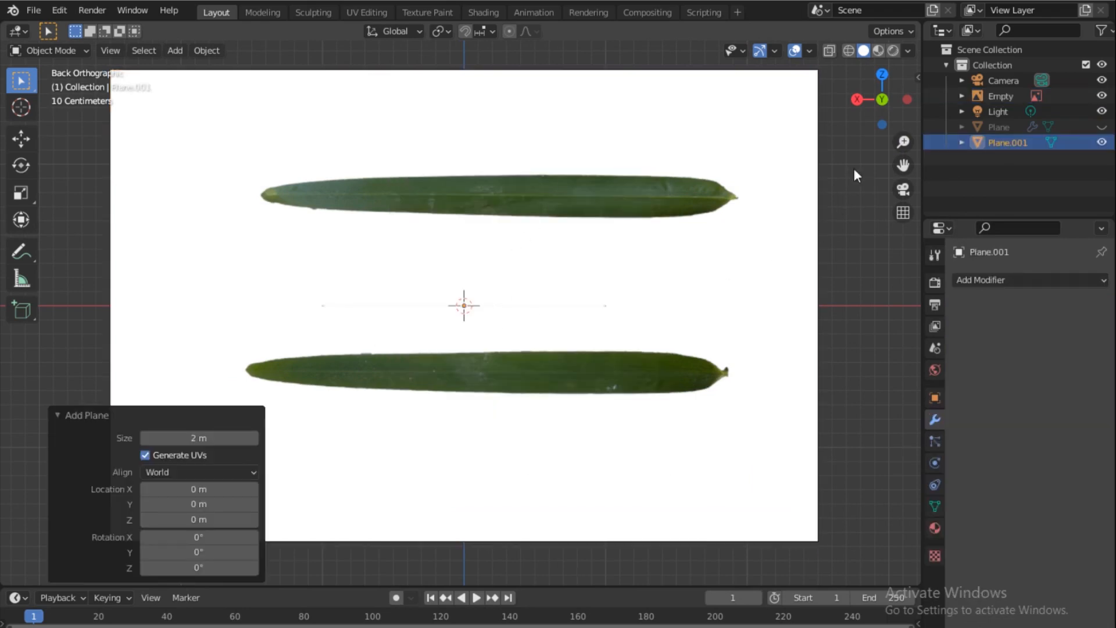
drag(882, 99, 755, 120)
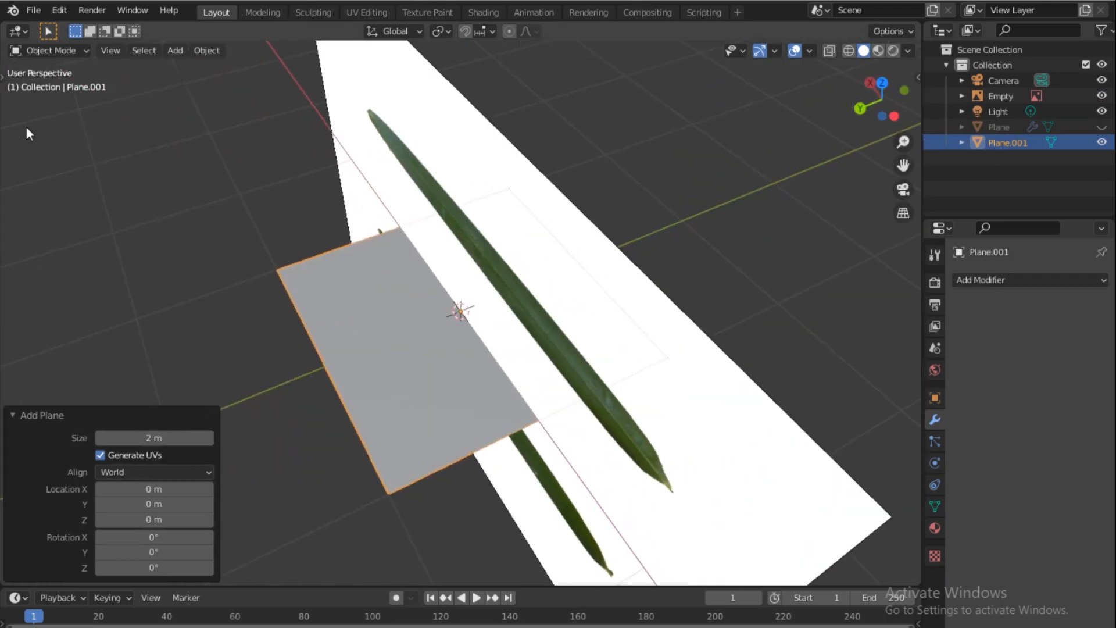
click(17, 166)
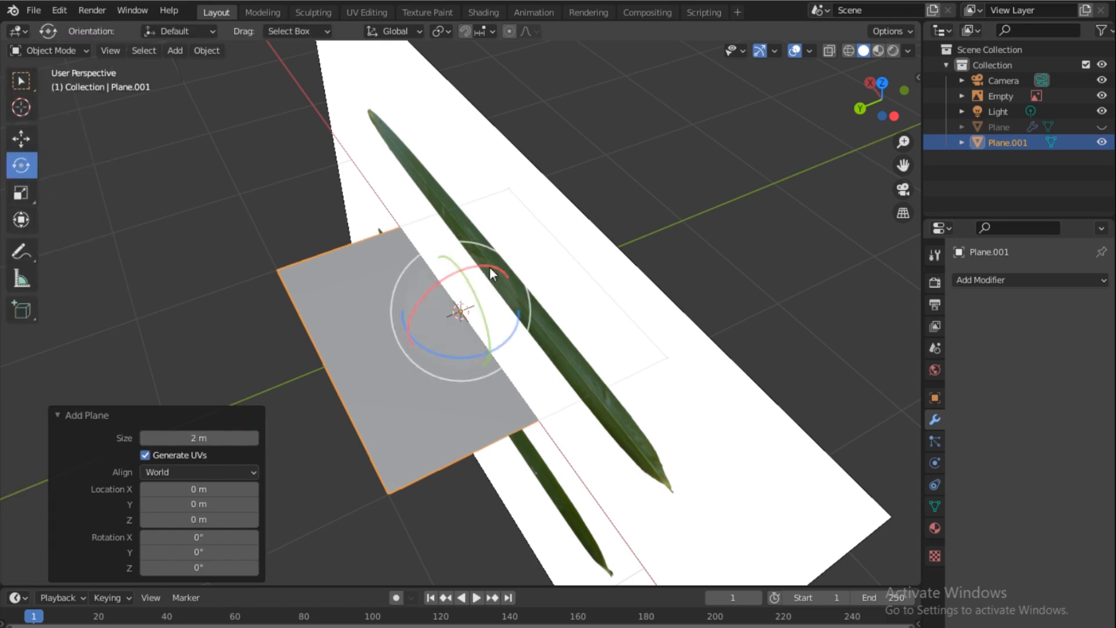
drag(489, 267, 413, 282)
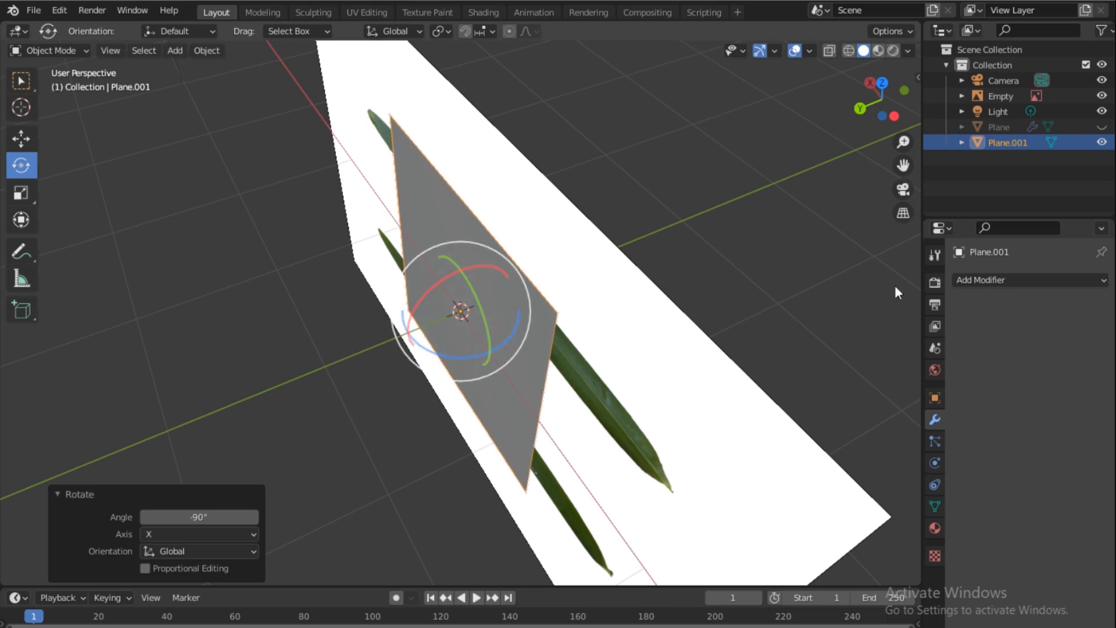
Switch the new upright plane to Weight Paint mode
key(ctrl+Tab)
click(378, 239)
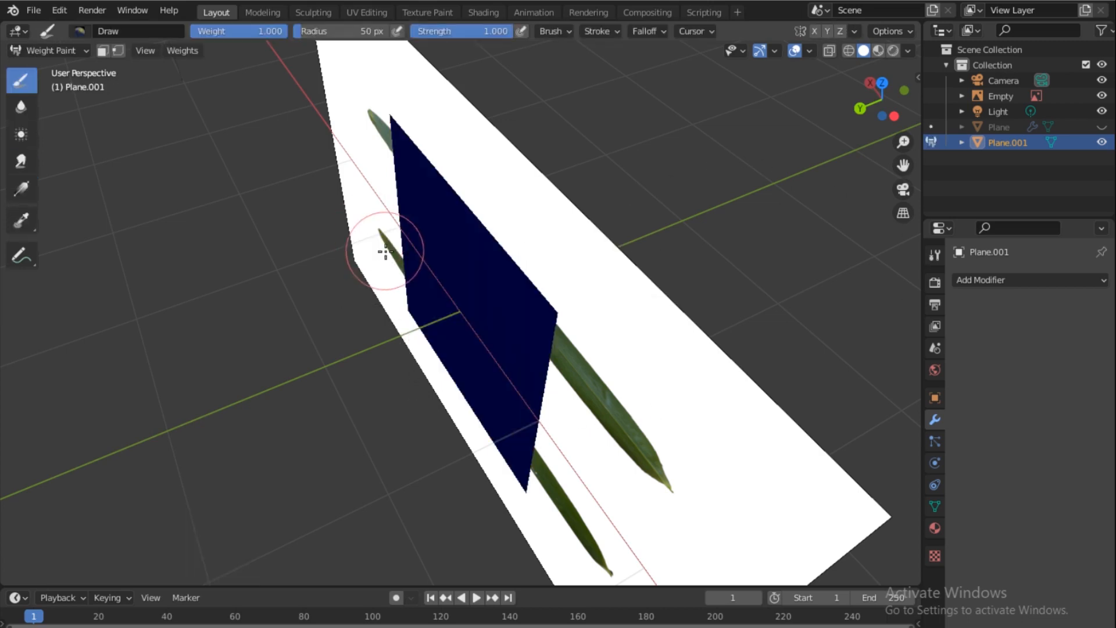
Put the upright plane in Edit Mode, seen from the front with X-ray on so the reference leaves show through
key(ctrl+Tab)
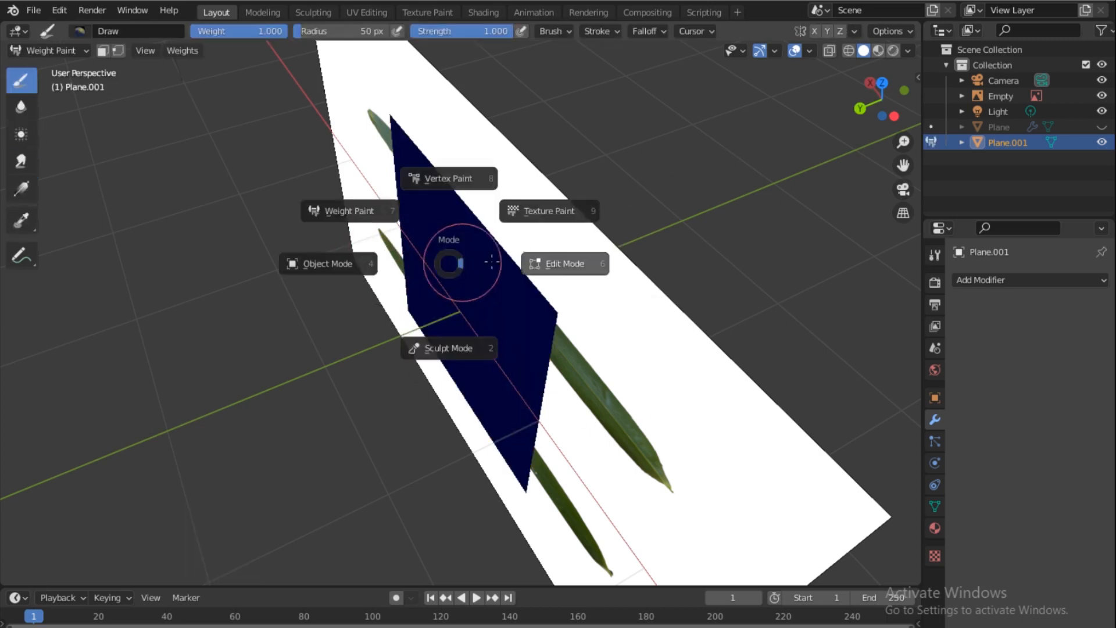
click(576, 261)
key(grave)
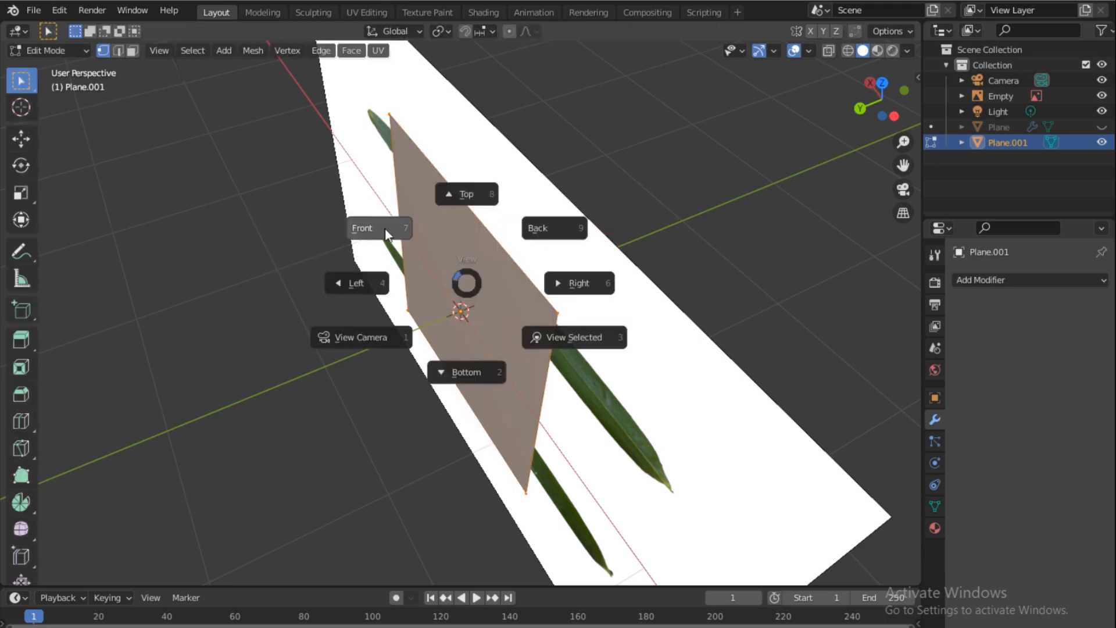
click(363, 227)
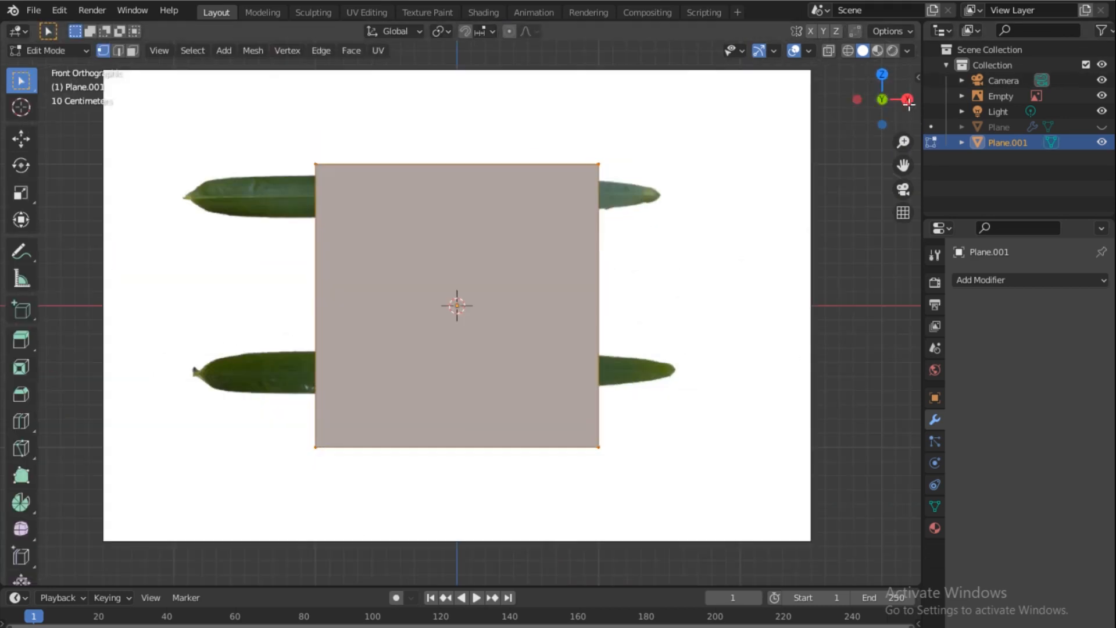
click(827, 51)
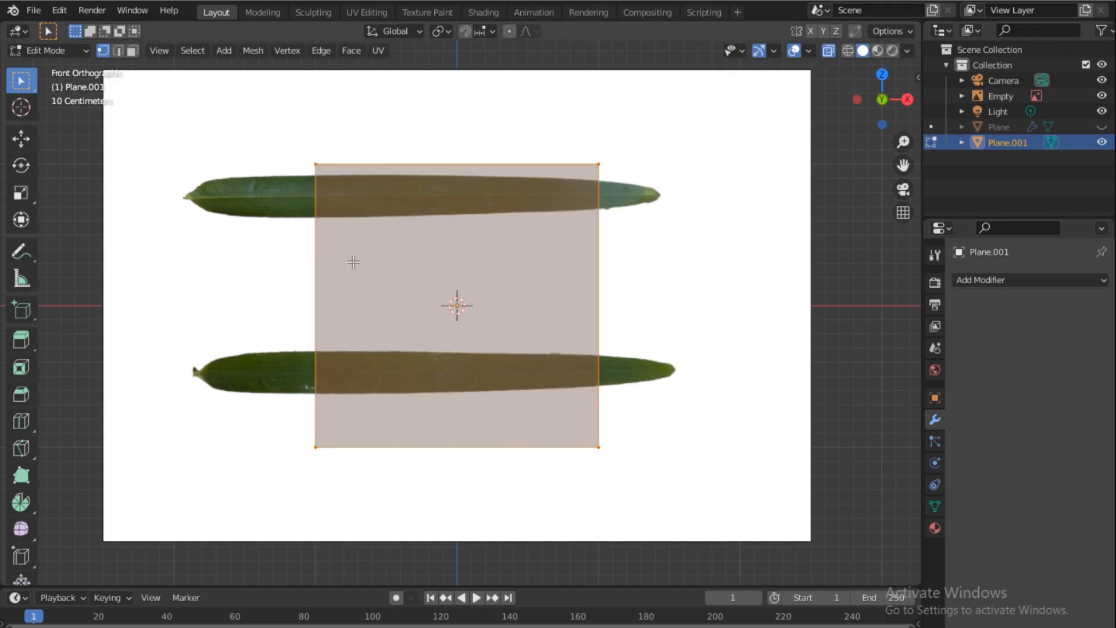
Select the plane's upper edge in edge selection mode and move it down about 1.32 m to the lower leaf's upper side
drag(279, 143, 810, 222)
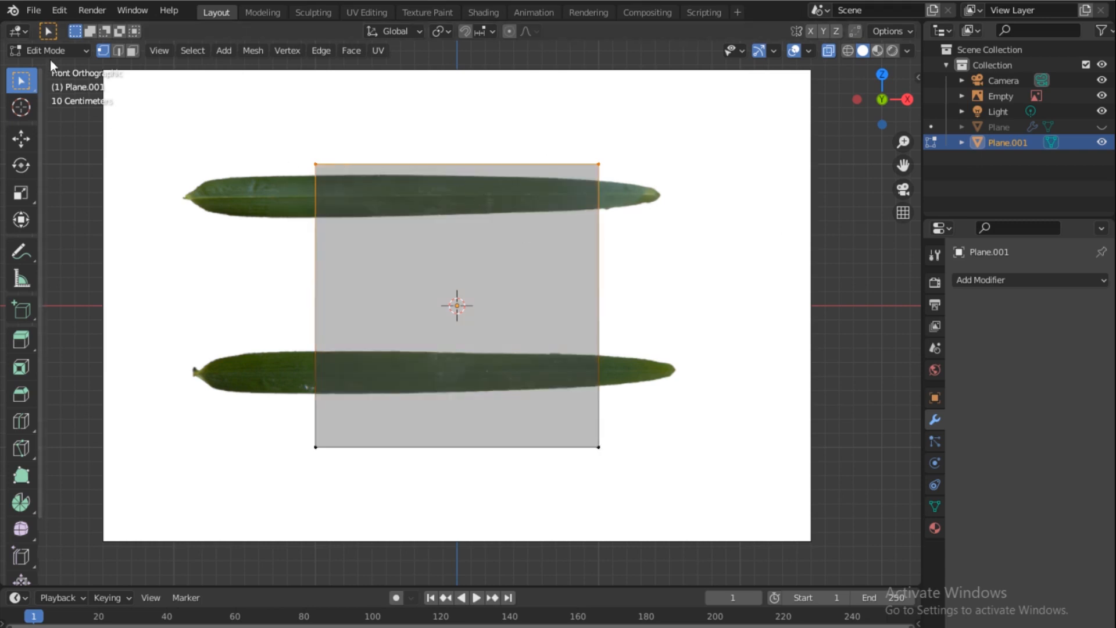
click(118, 51)
drag(287, 138, 844, 211)
click(21, 139)
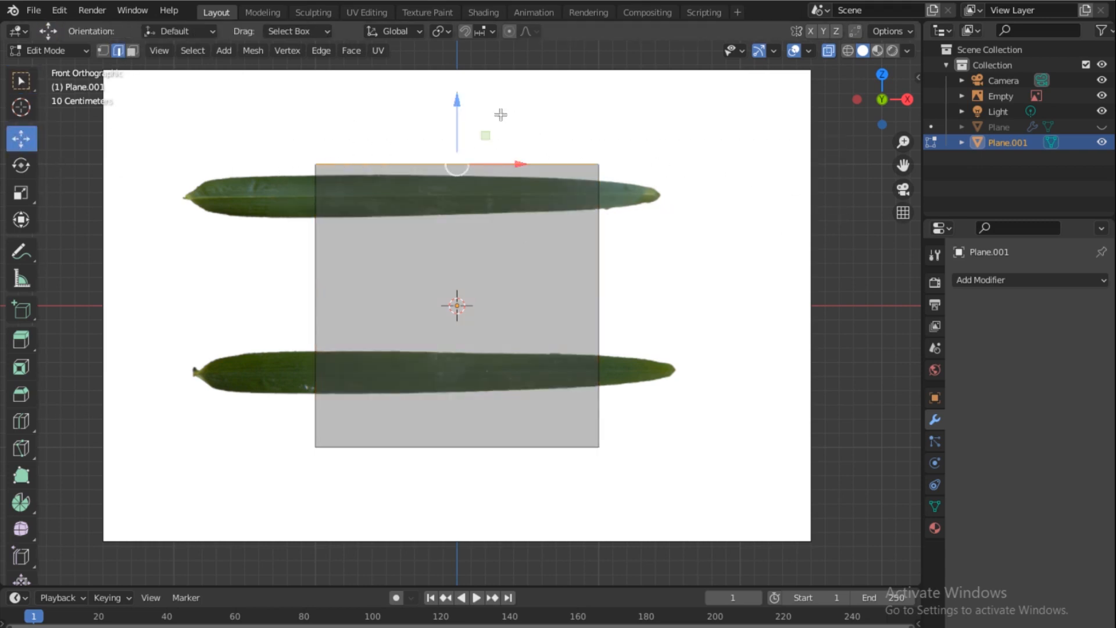
drag(457, 100, 451, 296)
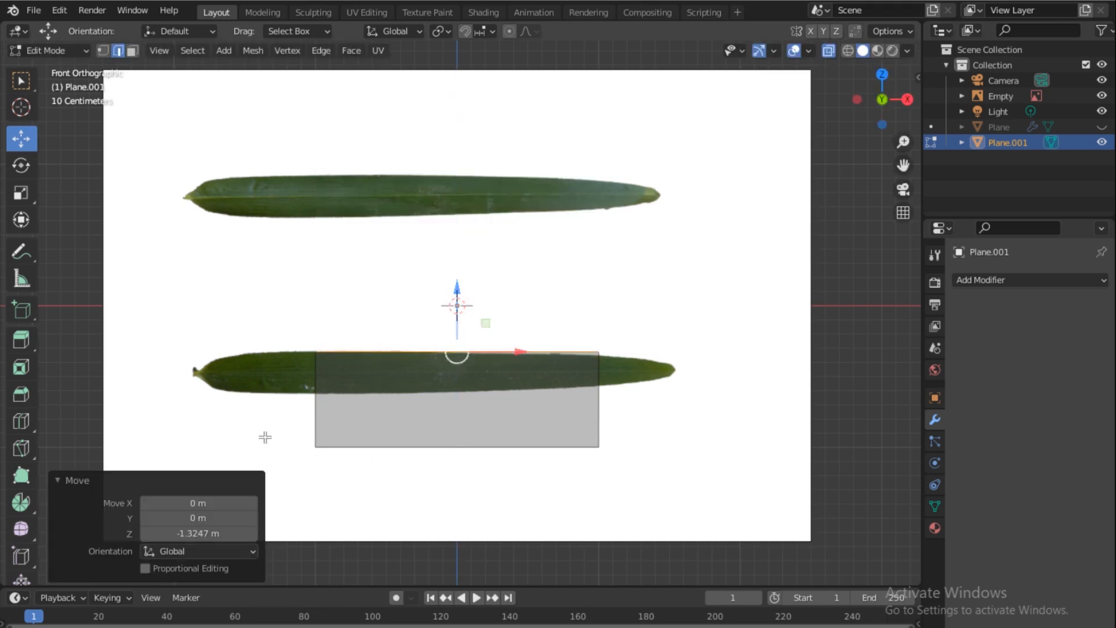
Move the plane's lower edge up about 0.39 m to the lower leaf's underside
drag(269, 437, 716, 509)
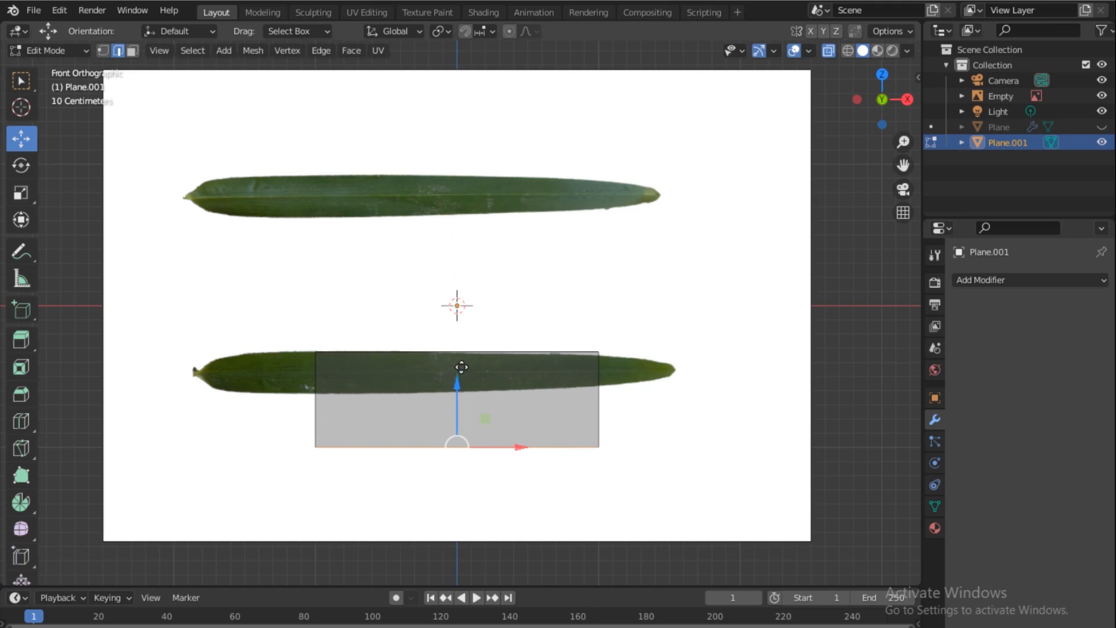
drag(461, 369, 459, 323)
key(s)
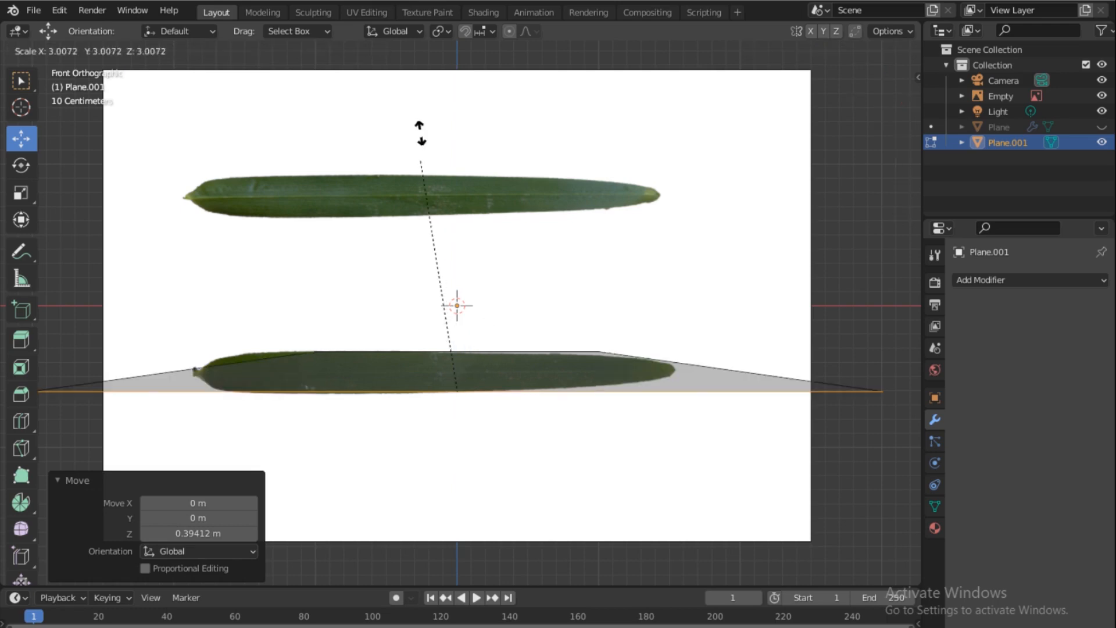
key(Escape)
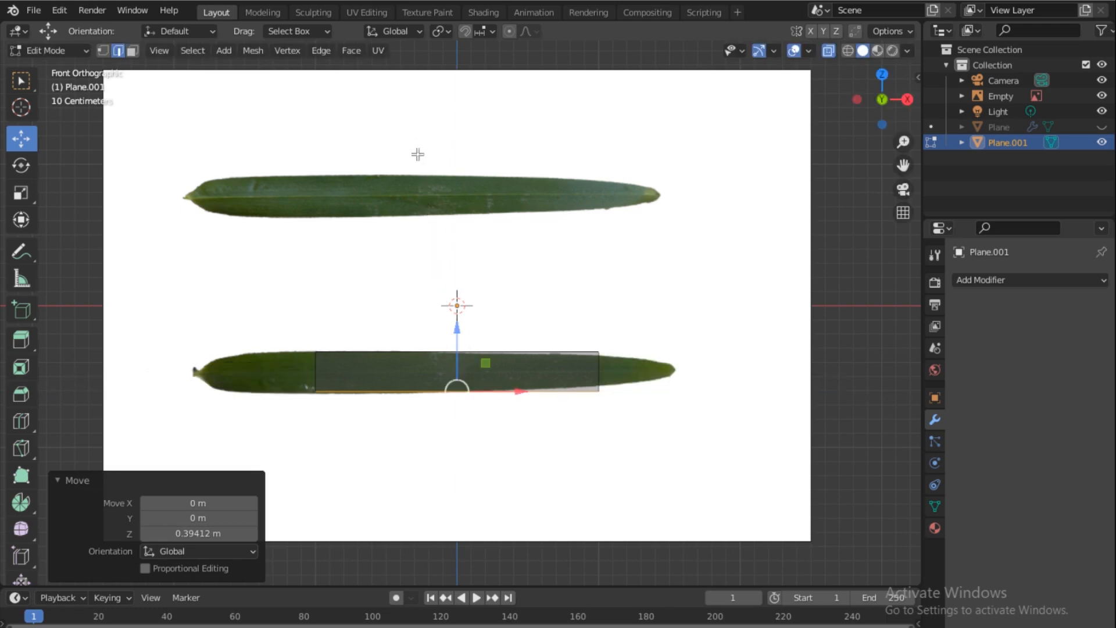
Move the whole strip up about 1.24 m onto the upper leaf and scale it along X by about 1.66 to span its length
key(a)
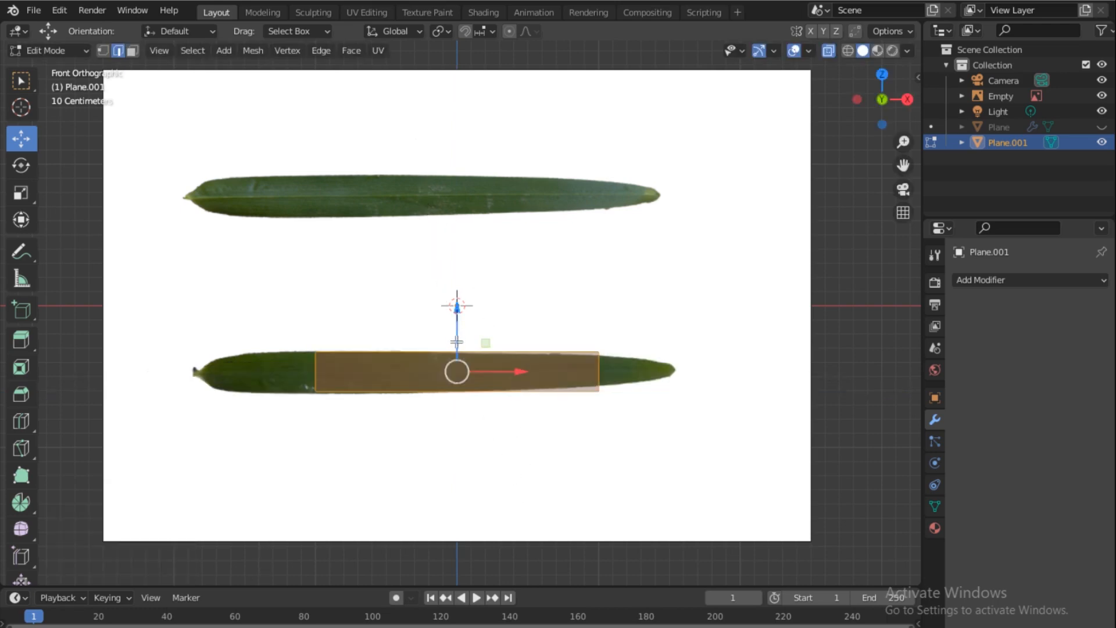
key(g)
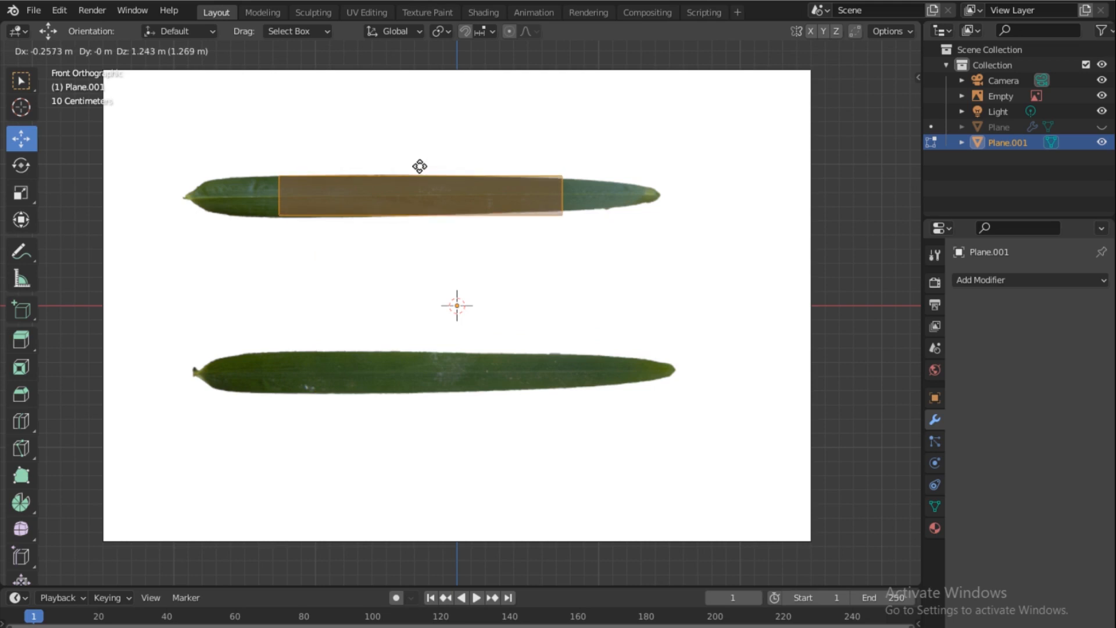
click(419, 166)
key(shift+space)
key(s)
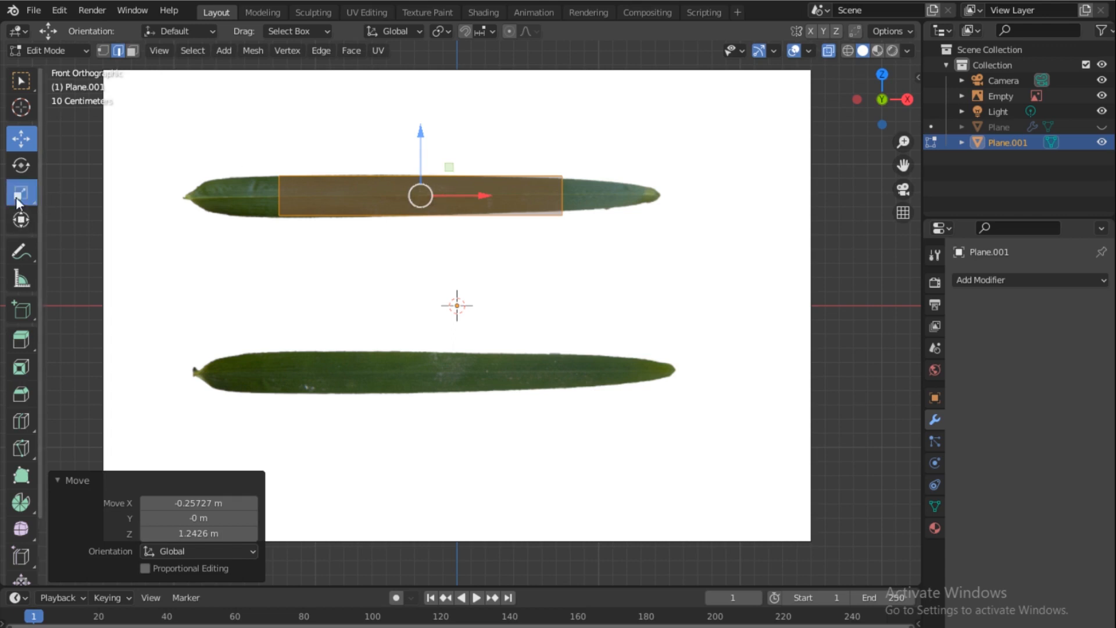
drag(478, 195, 515, 200)
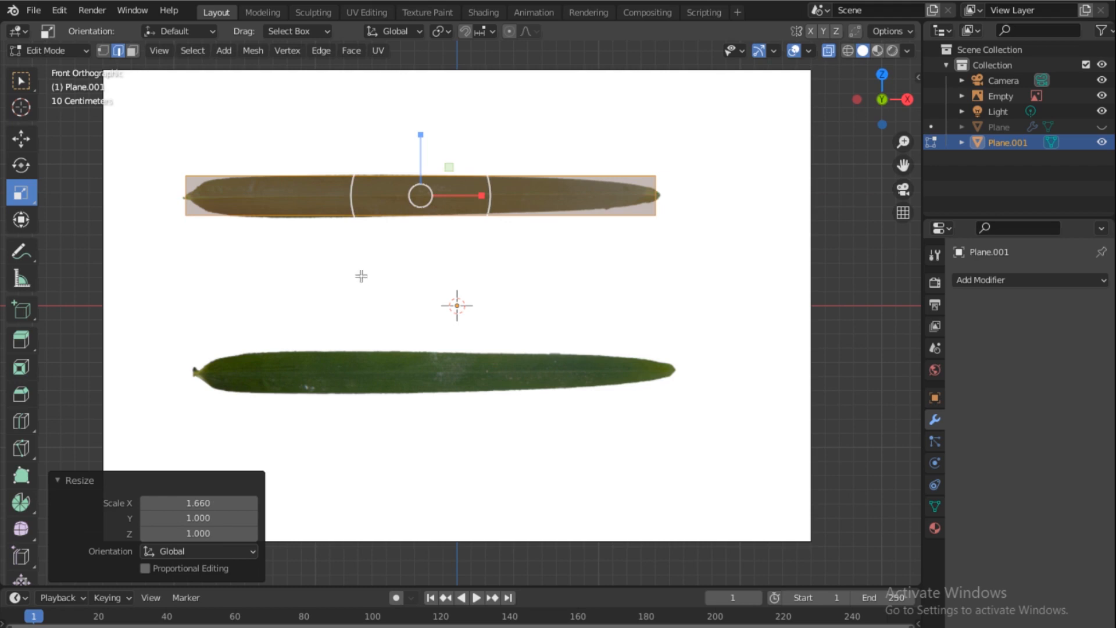
Add 10 evenly spaced, centred loop cuts across the length of the strip
key(ctrl+r)
click(421, 185)
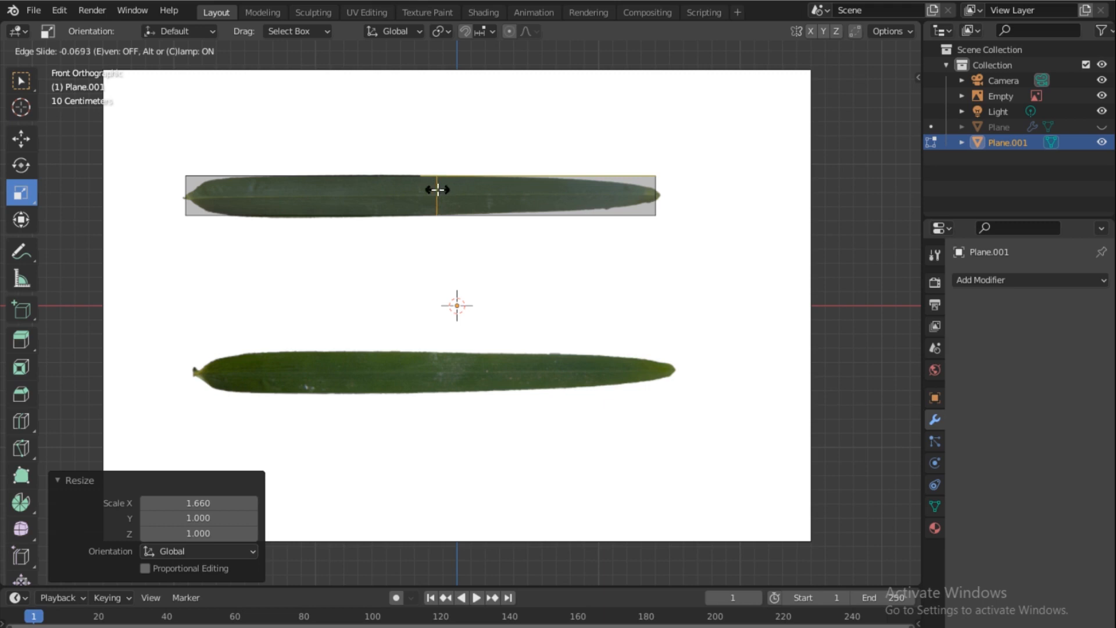
right_click(436, 185)
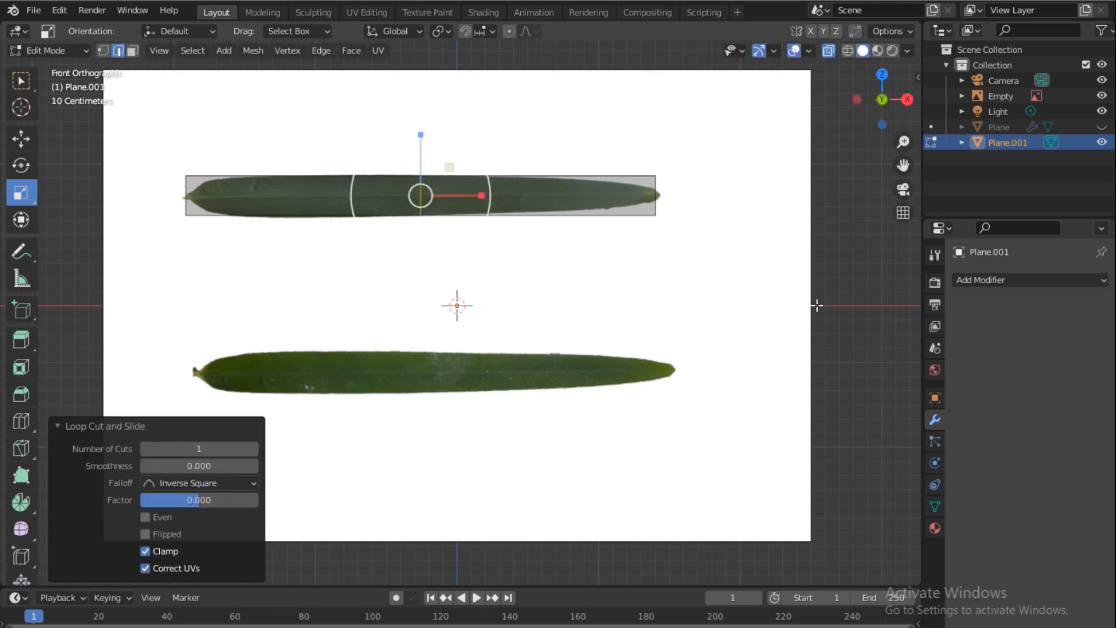
click(253, 448)
click(252, 447)
click(253, 448)
click(252, 447)
click(252, 447)
click(253, 447)
click(253, 448)
click(252, 448)
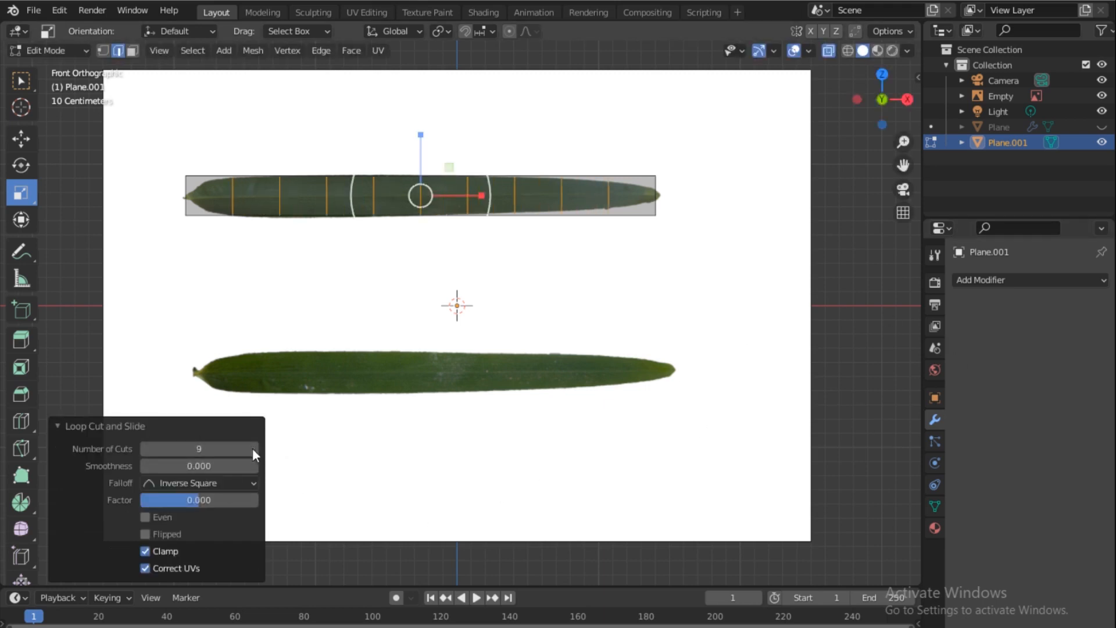
click(252, 448)
click(252, 448)
click(252, 448)
click(253, 448)
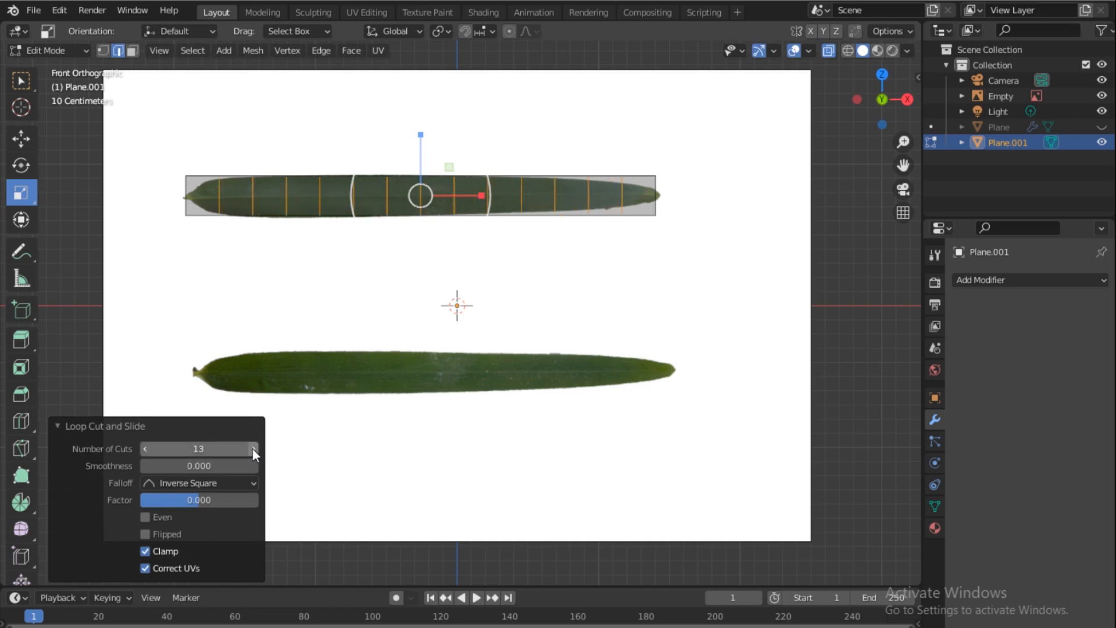
click(252, 448)
click(253, 448)
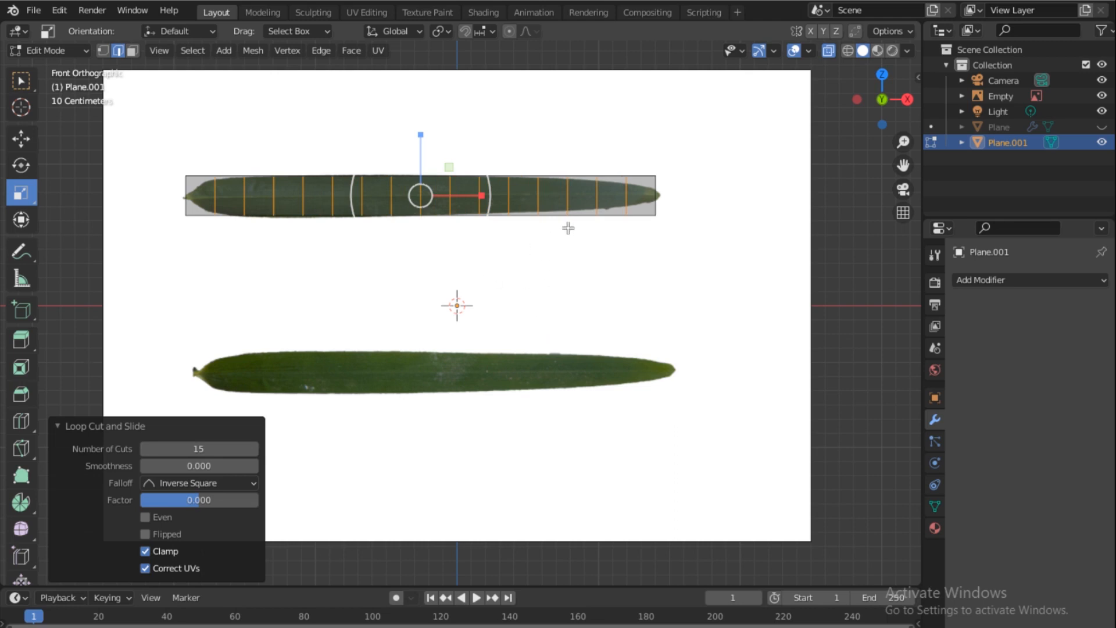
click(145, 452)
click(145, 451)
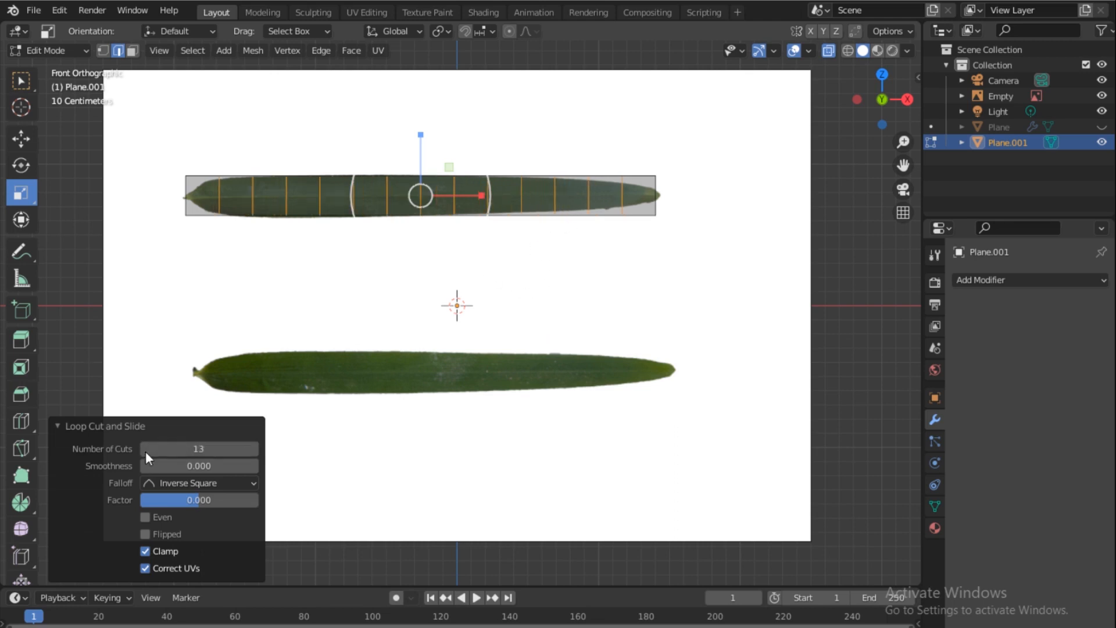
click(146, 451)
click(145, 451)
click(145, 451)
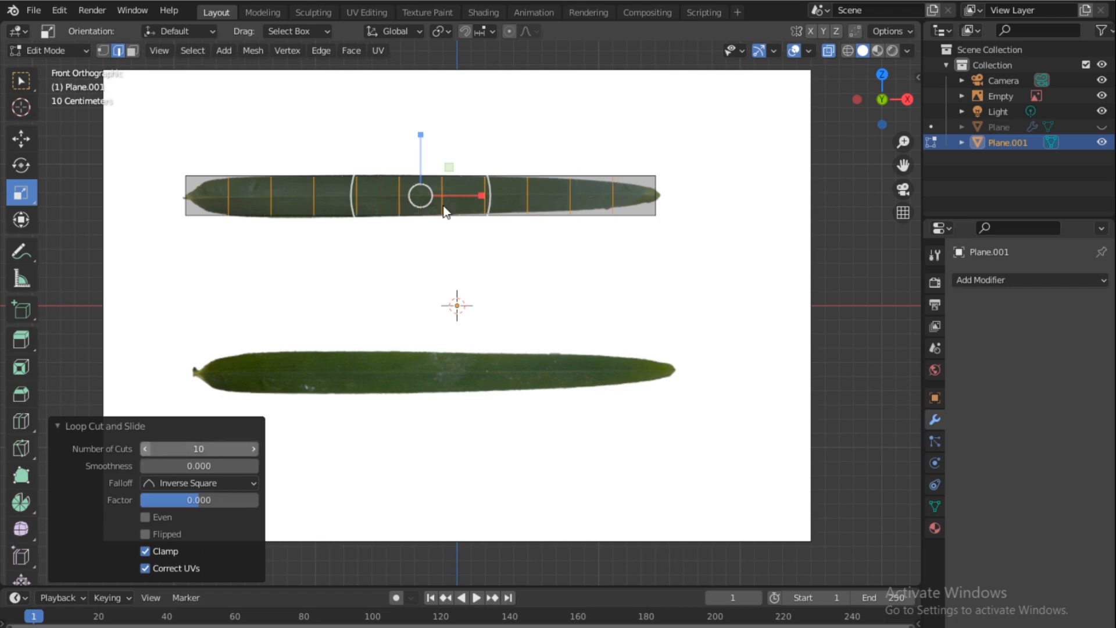
Switch to vertex selection with the Move tool active, near the tapered tip of the upper leaf
click(464, 215)
scroll(214, 187, up, 3)
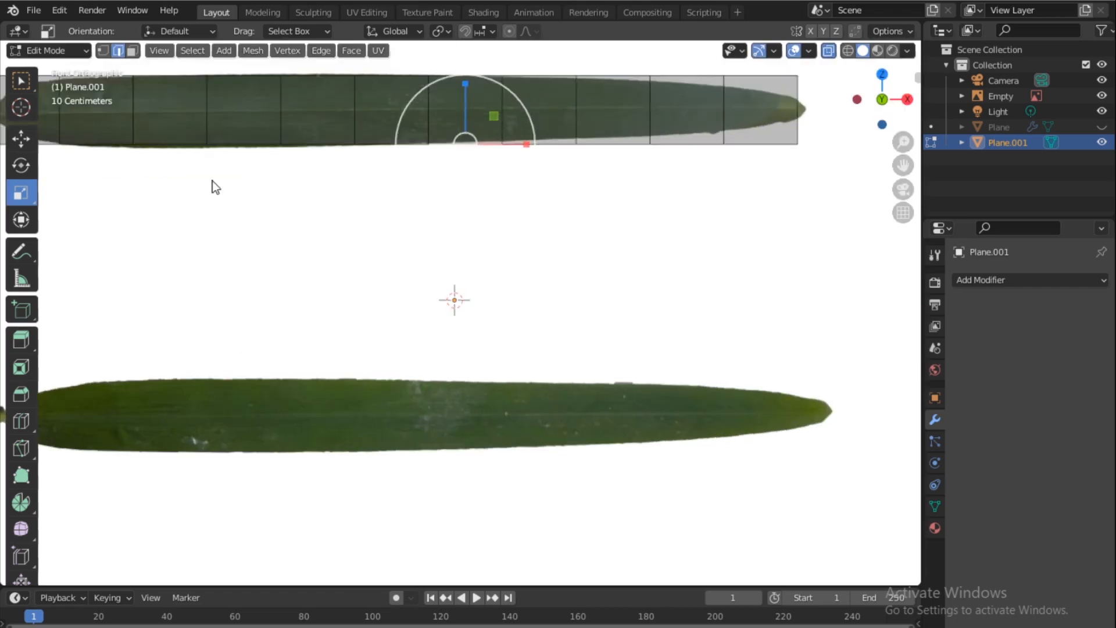
scroll(214, 186, up, 1)
shift+middle_drag(512, 152, 624, 336)
shift+middle_drag(756, 243, 535, 261)
click(103, 51)
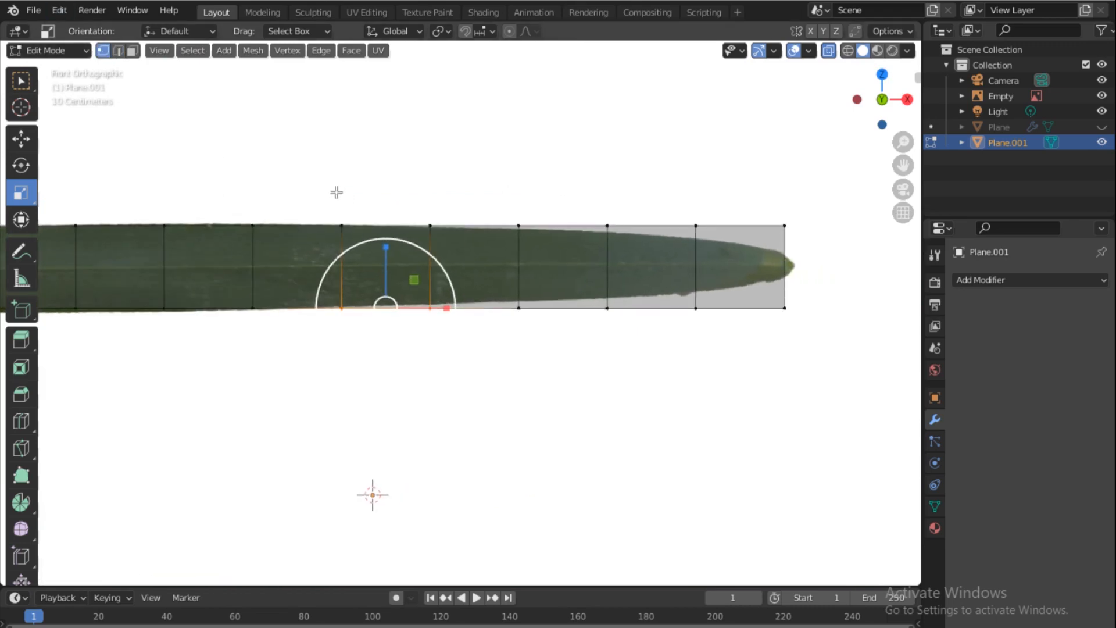
click(429, 224)
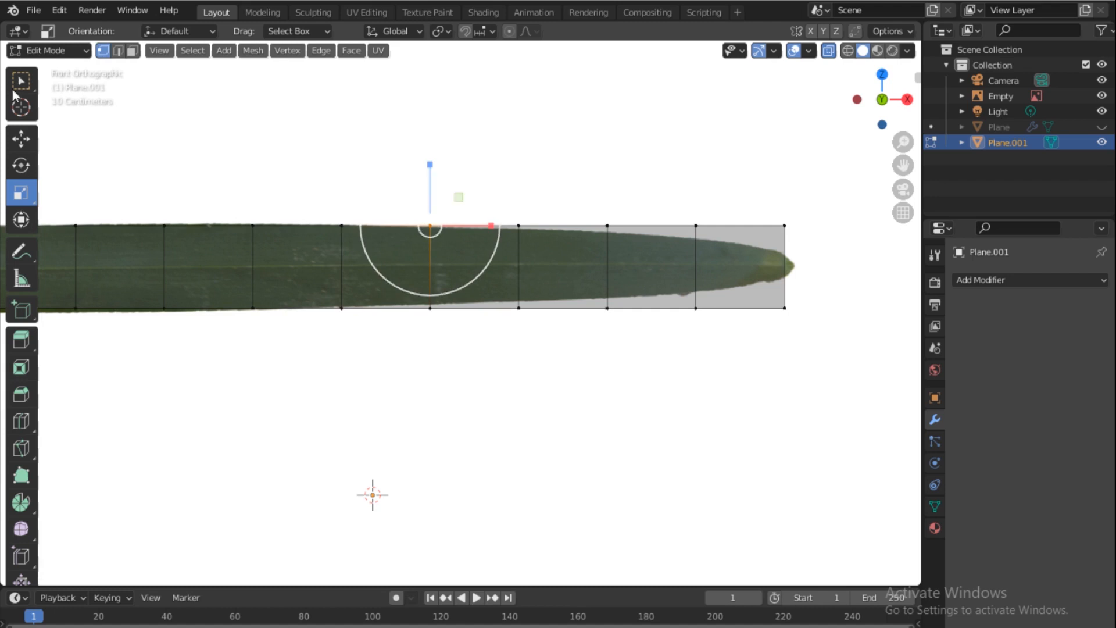
click(21, 141)
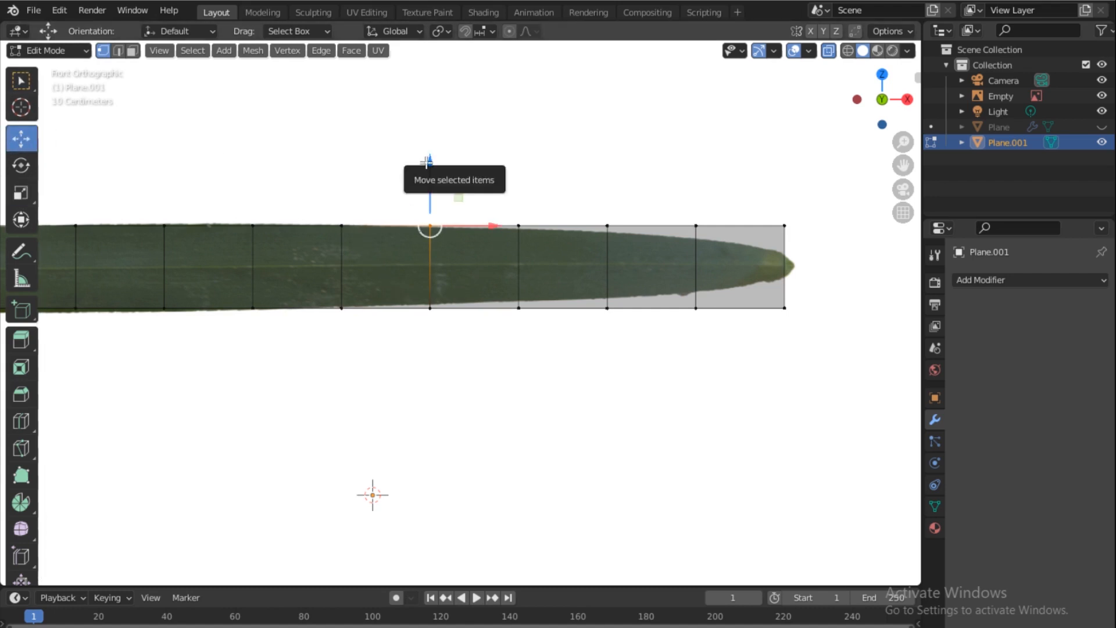
drag(428, 162, 426, 162)
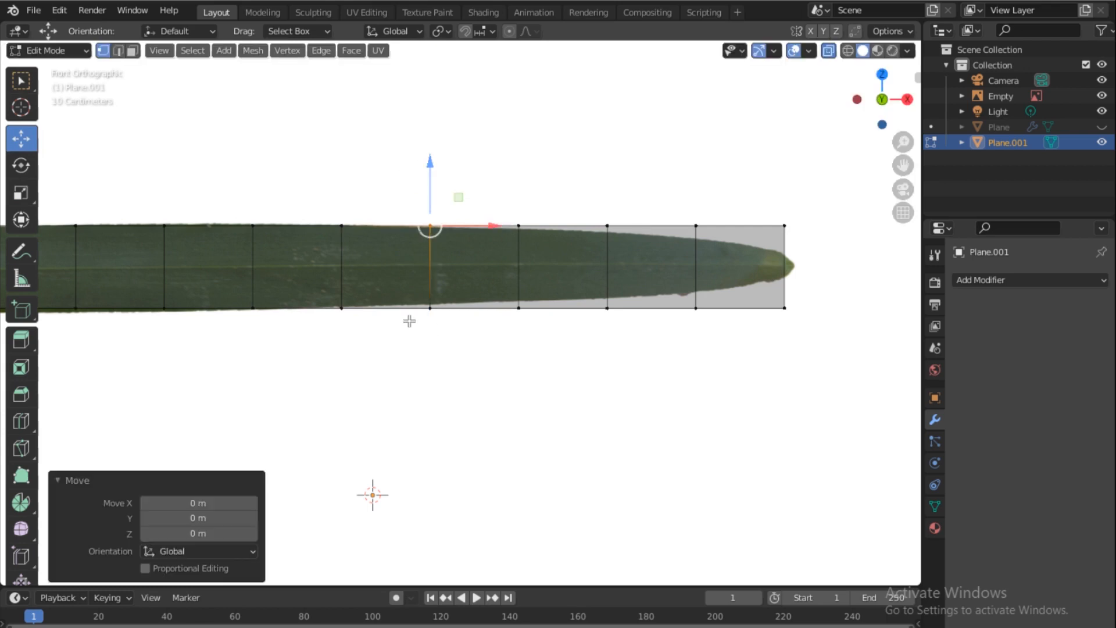
key(ctrl+z)
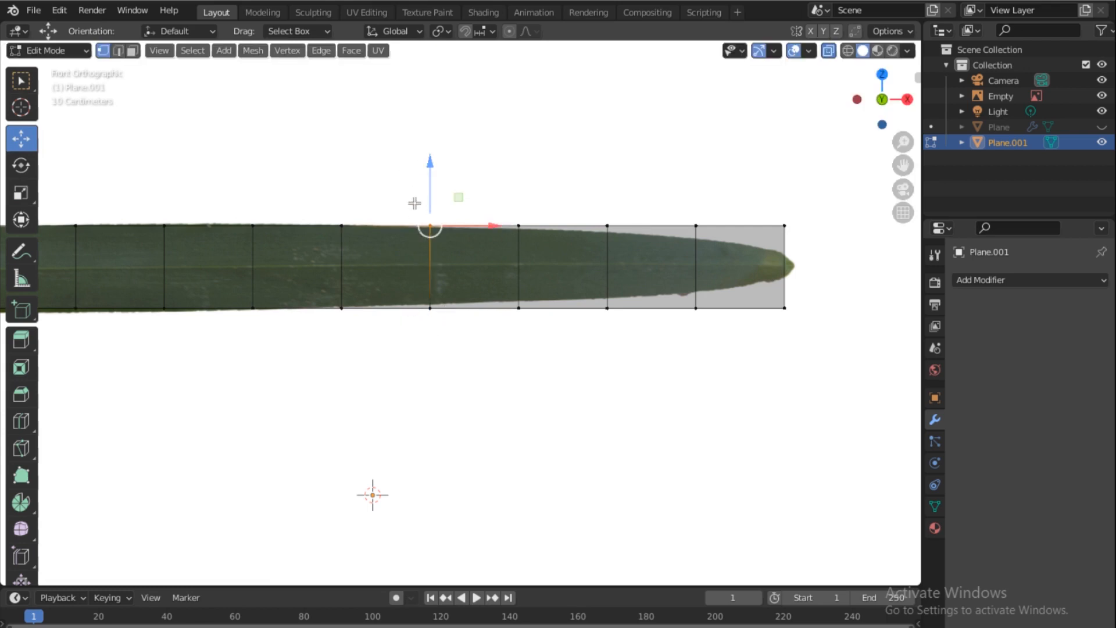
Scale down each of the last five vertex pairs toward the tapered tip so the strip follows the upper leaf's outline
drag(414, 203, 453, 375)
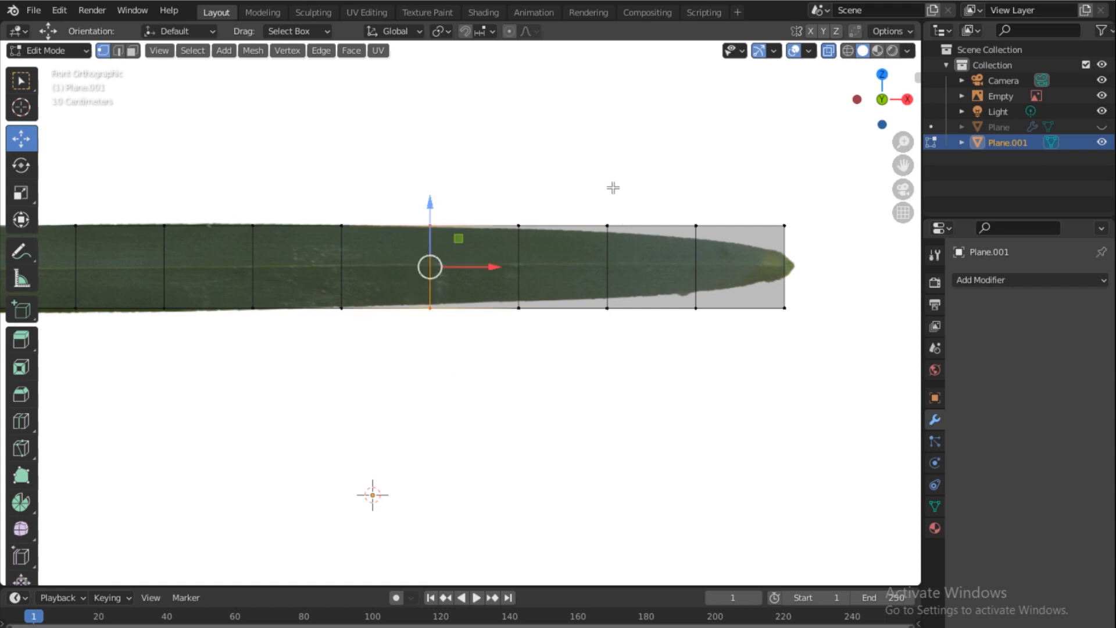
key(s)
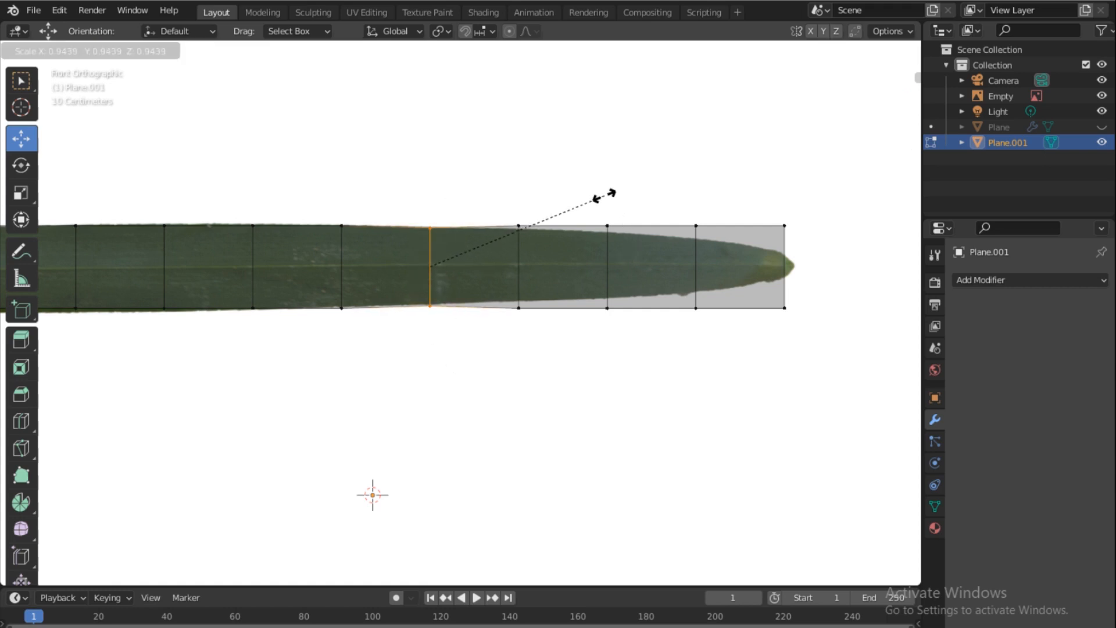
click(597, 202)
drag(501, 203, 542, 349)
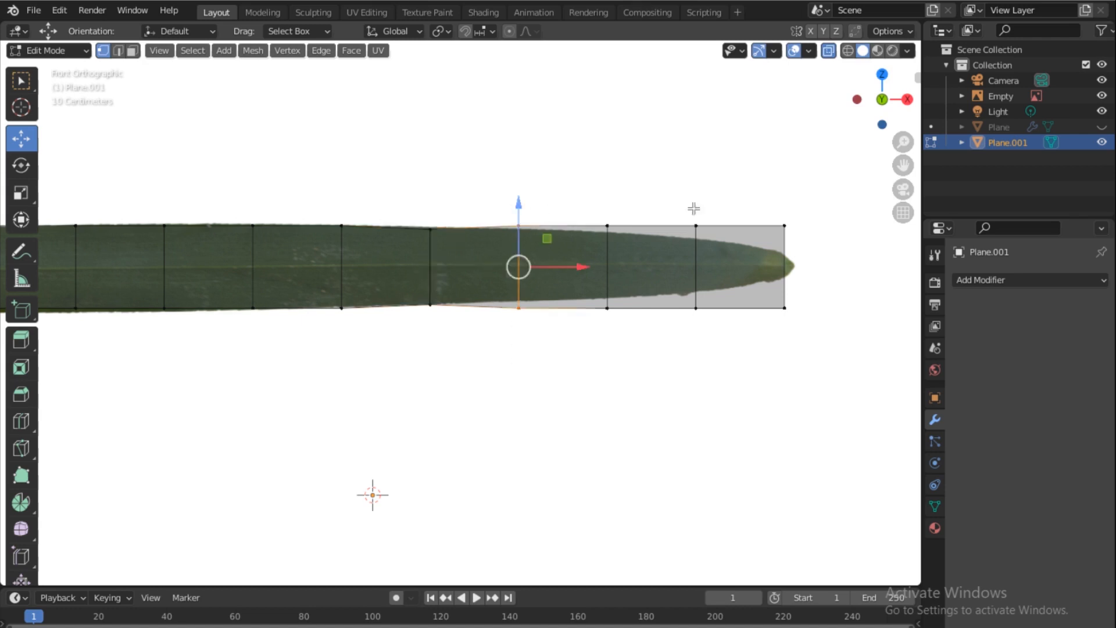
key(s)
click(648, 201)
drag(588, 201, 634, 348)
key(s)
click(686, 204)
drag(674, 201, 721, 349)
key(s)
click(733, 219)
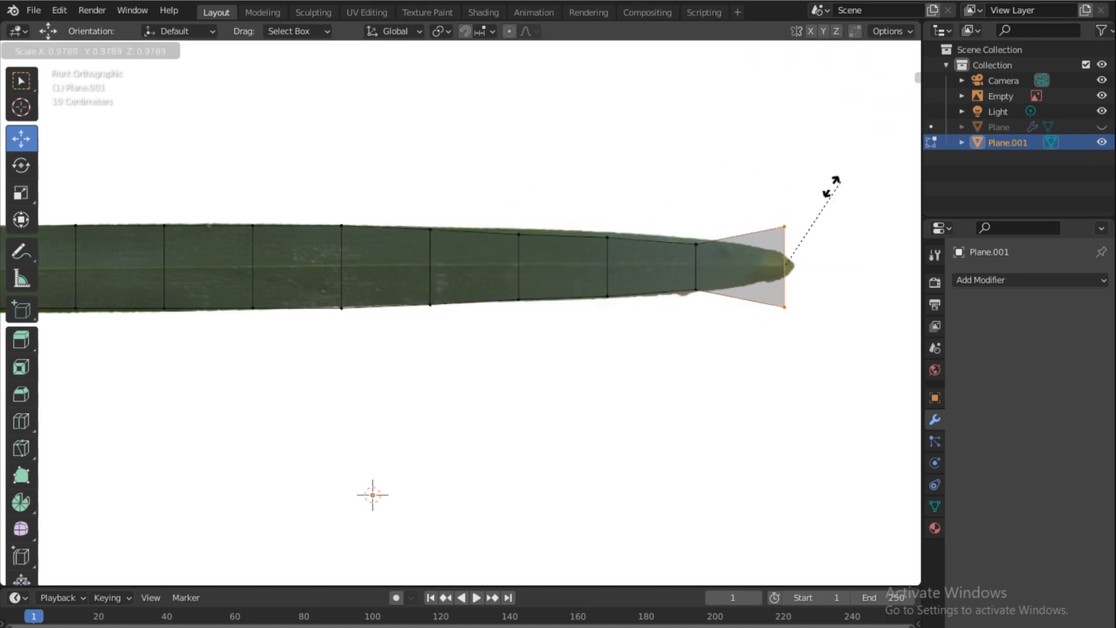
click(794, 252)
Scale down the three vertex pairs at the stem end of the strip to match the upper leaf's narrowing outline
shift+middle_drag(488, 274, 872, 345)
drag(506, 284, 604, 401)
key(s)
click(739, 274)
drag(433, 279, 517, 401)
key(s)
click(535, 278)
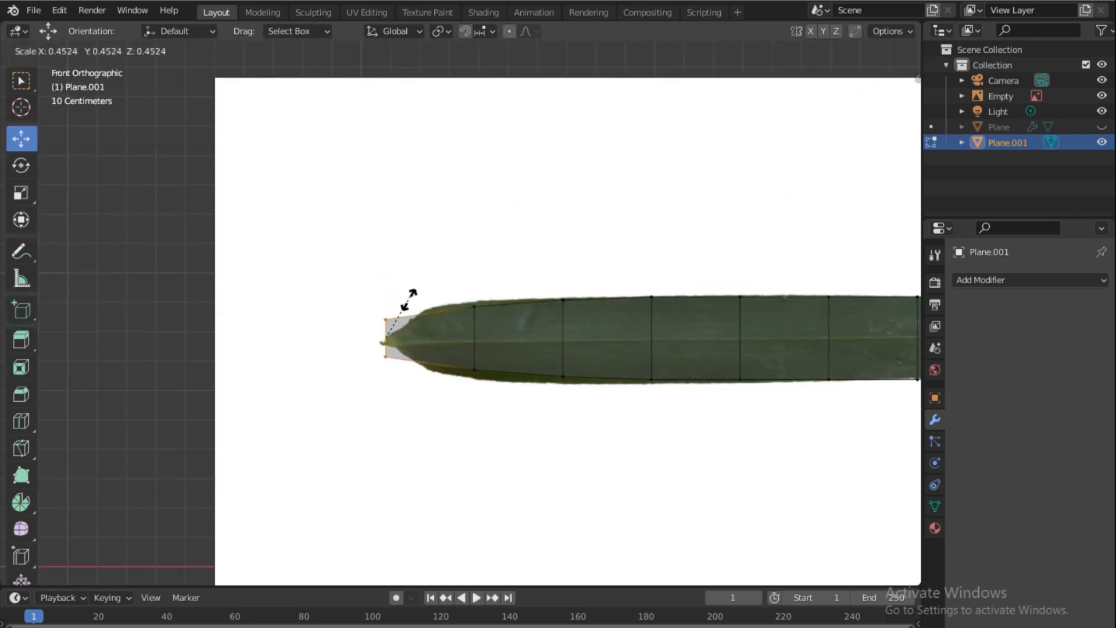
click(391, 330)
Move the vertex pair at the stem end along Z, nudging it up about 0.008 m to line up with the leaf's tip
key(g)
key(z)
click(451, 334)
click(451, 340)
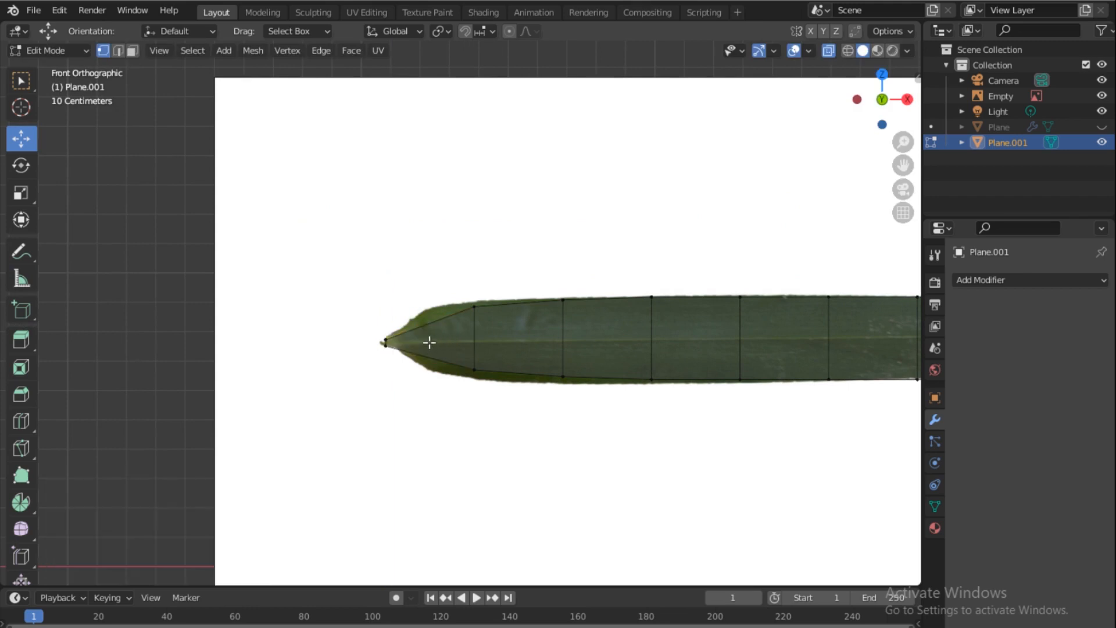
drag(359, 328, 414, 363)
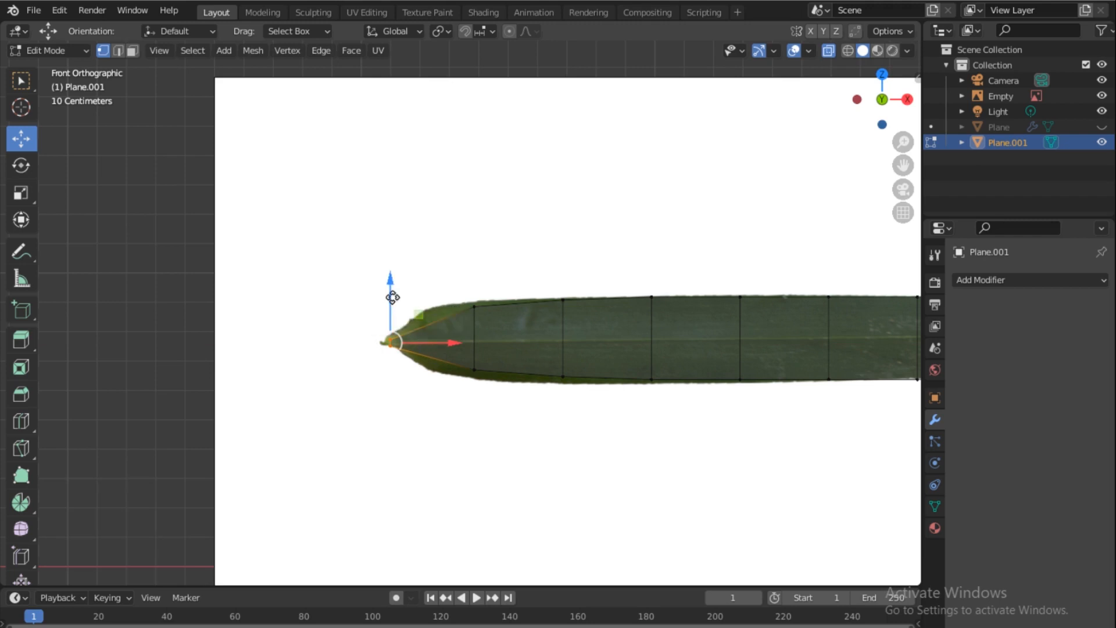
drag(390, 296, 394, 305)
scroll(721, 322, down, 5)
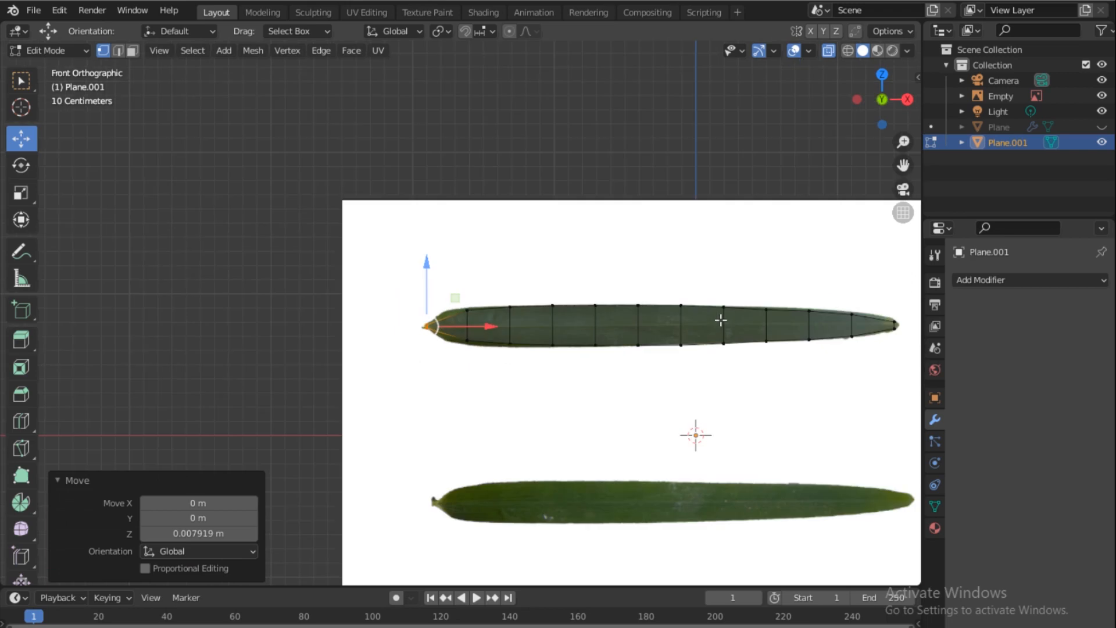
In the UV Editing workspace, select the whole leaf strip and unwrap it with Project from View in the back orthographic view
shift+middle_drag(741, 366, 623, 256)
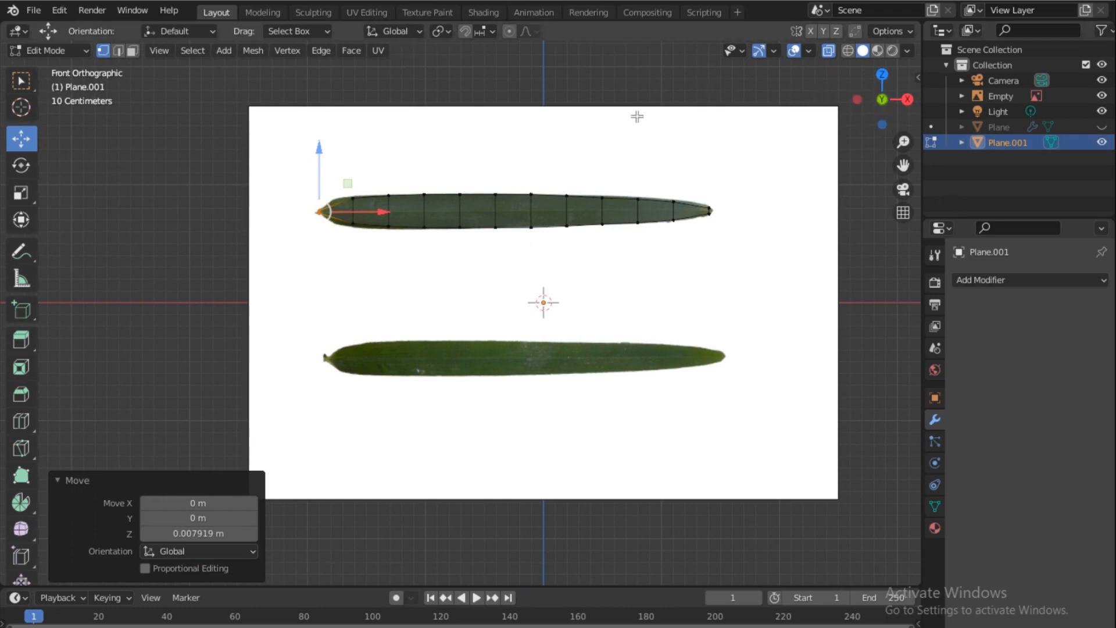
click(376, 13)
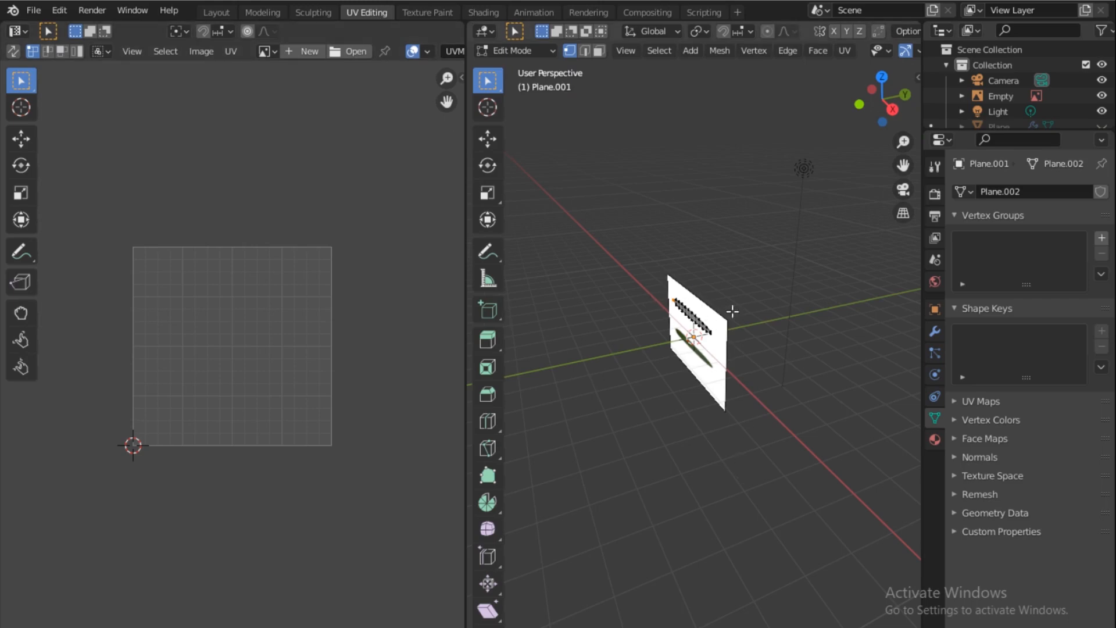
key(a)
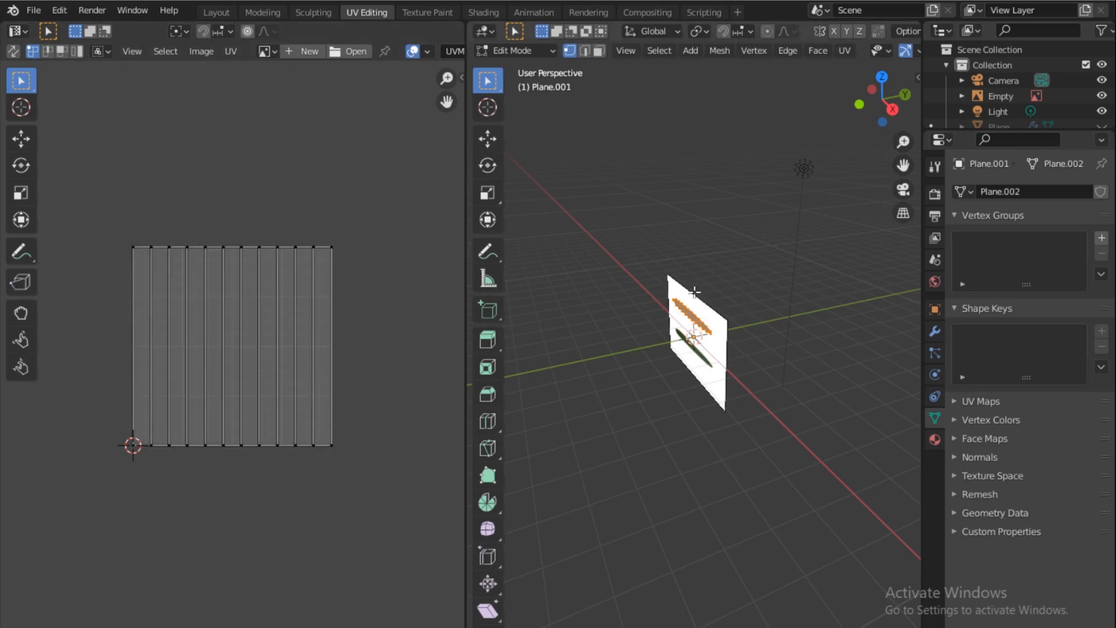
scroll(691, 289, up, 5)
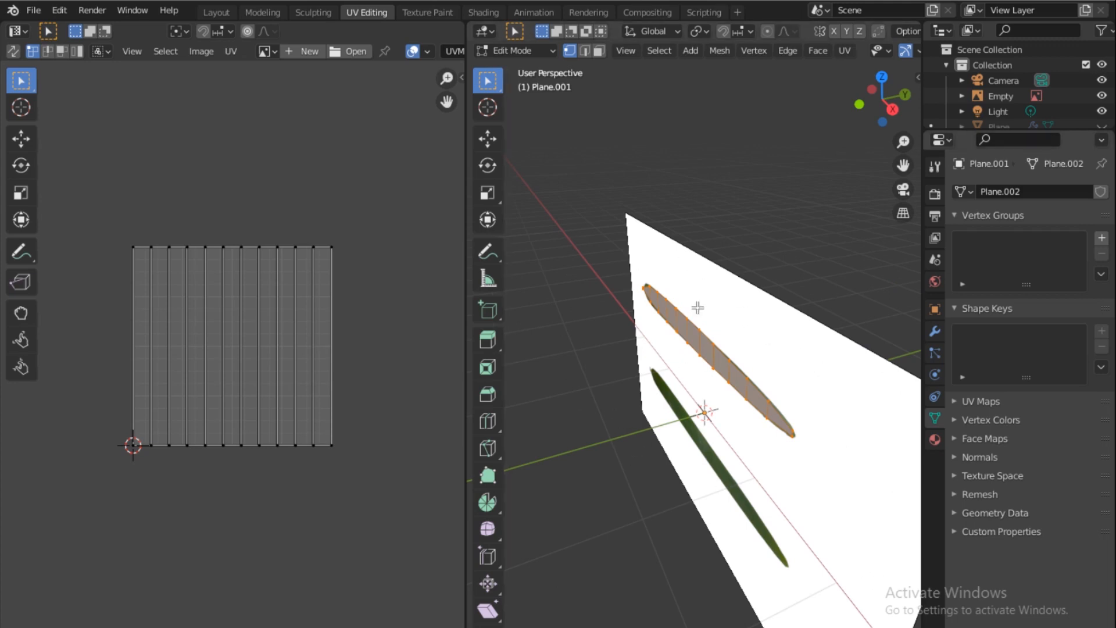
click(905, 95)
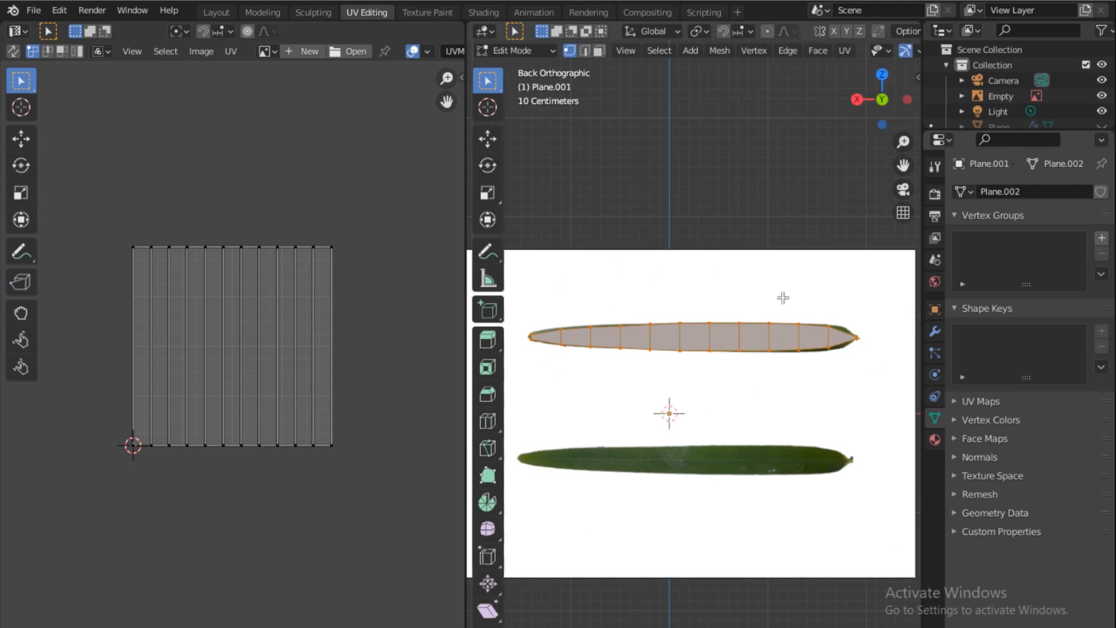
scroll(809, 333, down, 1)
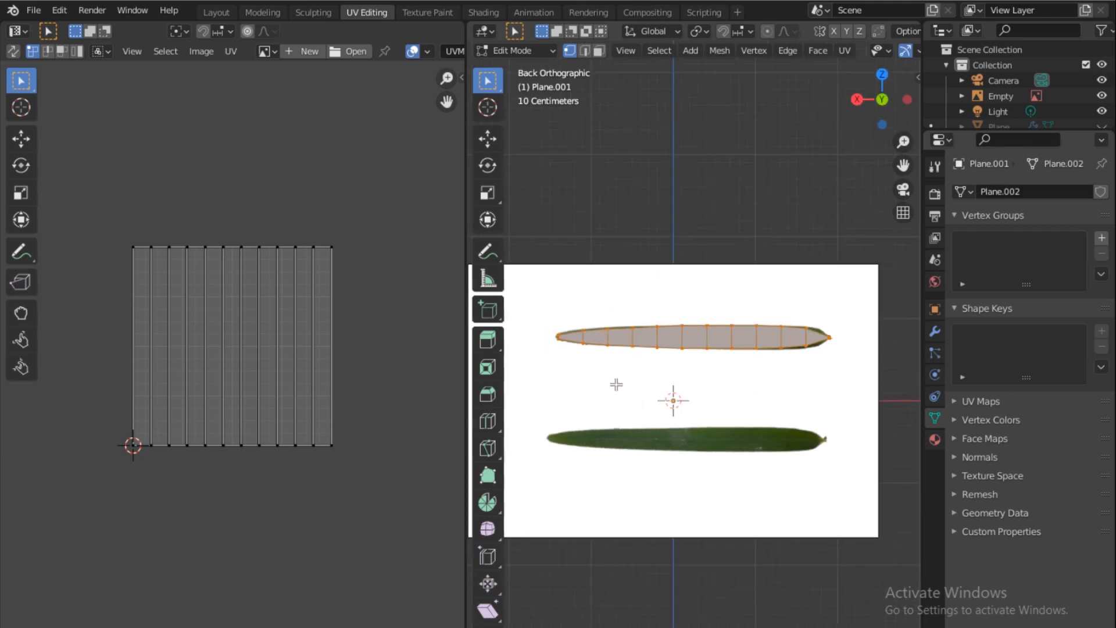
shift+middle_drag(616, 385, 651, 350)
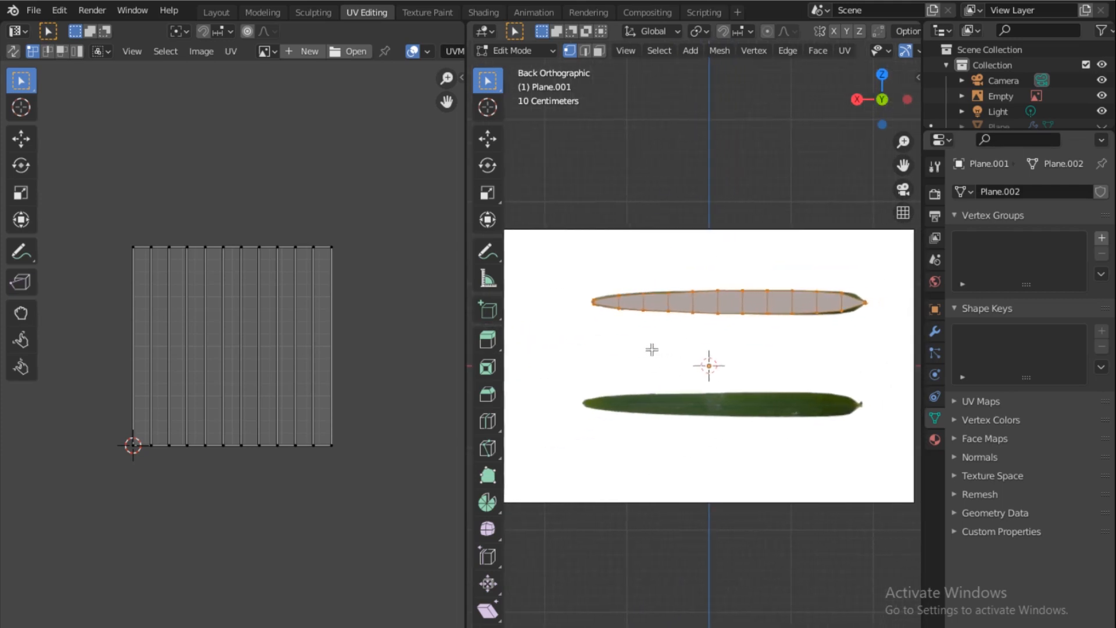
click(843, 51)
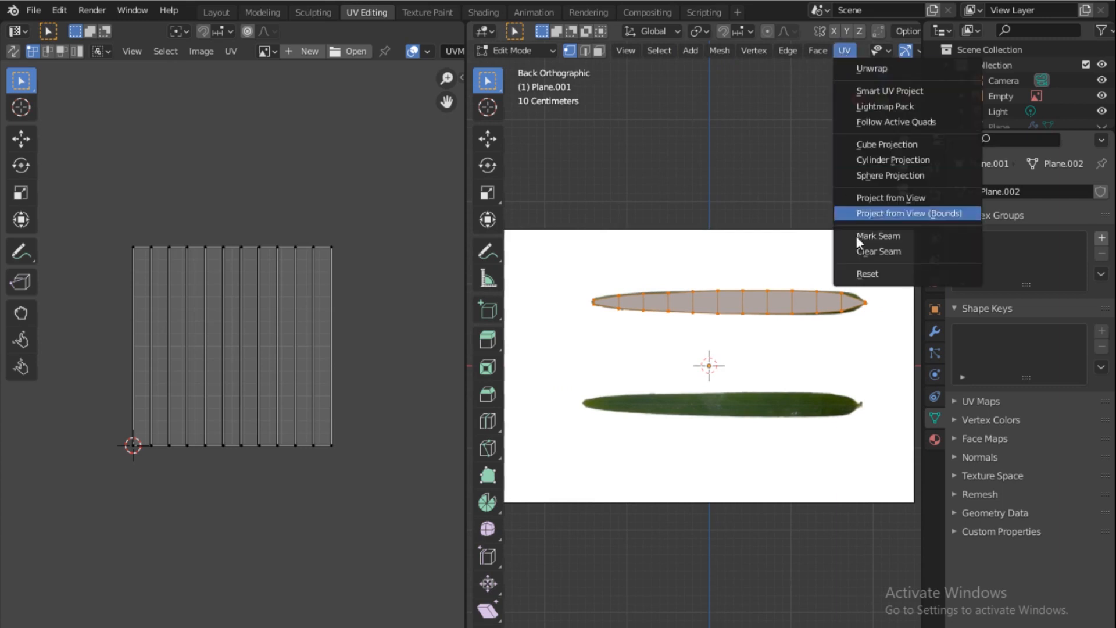
click(885, 203)
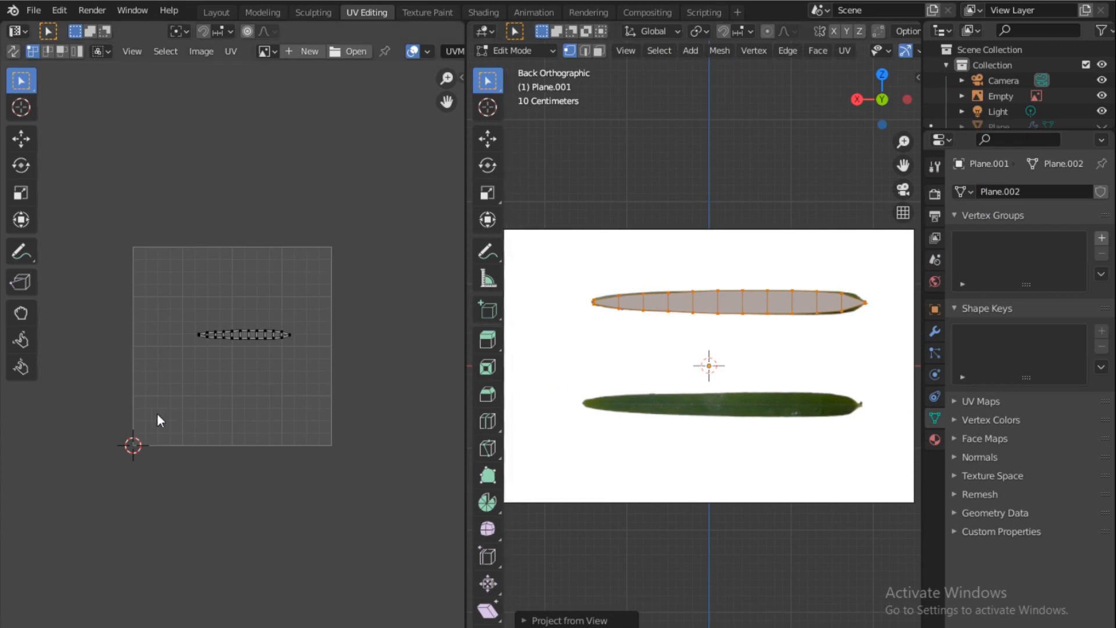
Load Grass 1 uv.jpg from the Grass folder as the image behind the leaf's UV layout
scroll(157, 388, up, 2)
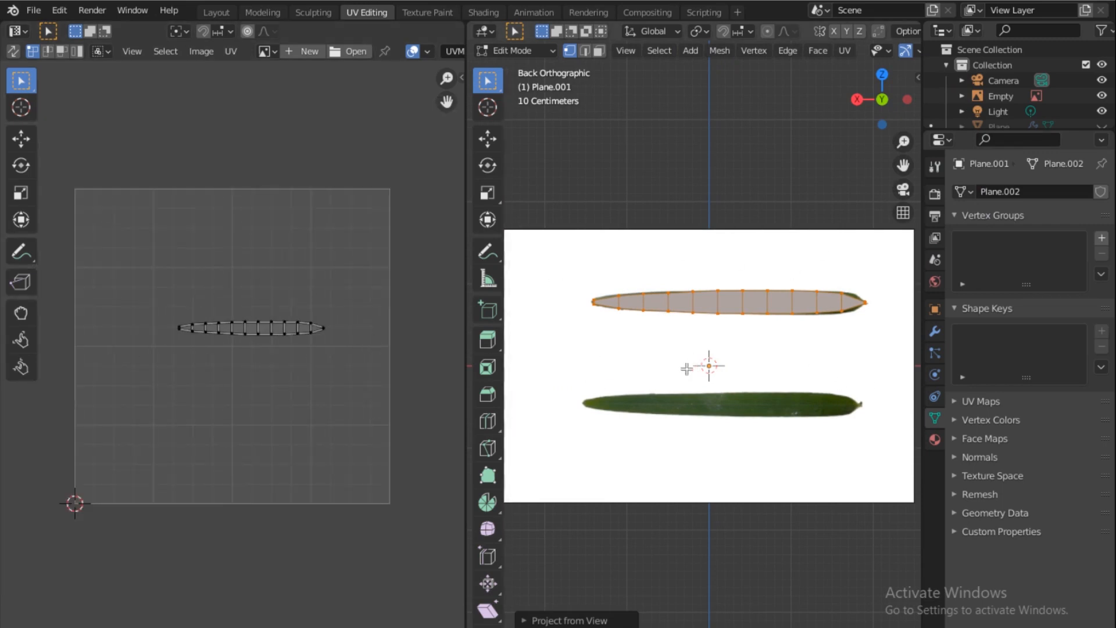
mouse_move(332, 604)
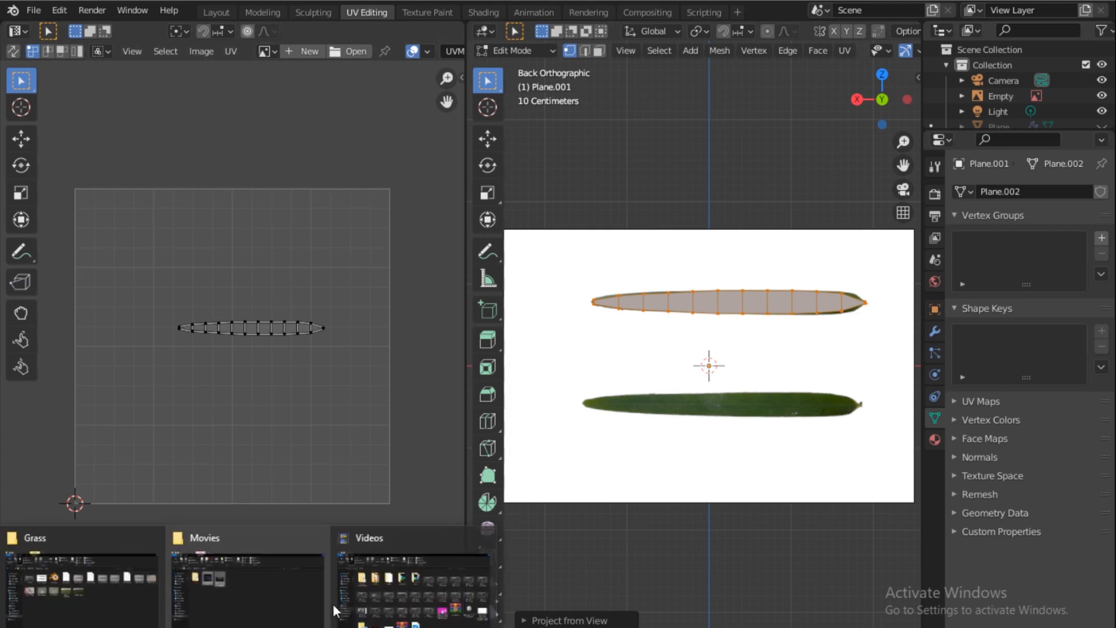
click(85, 609)
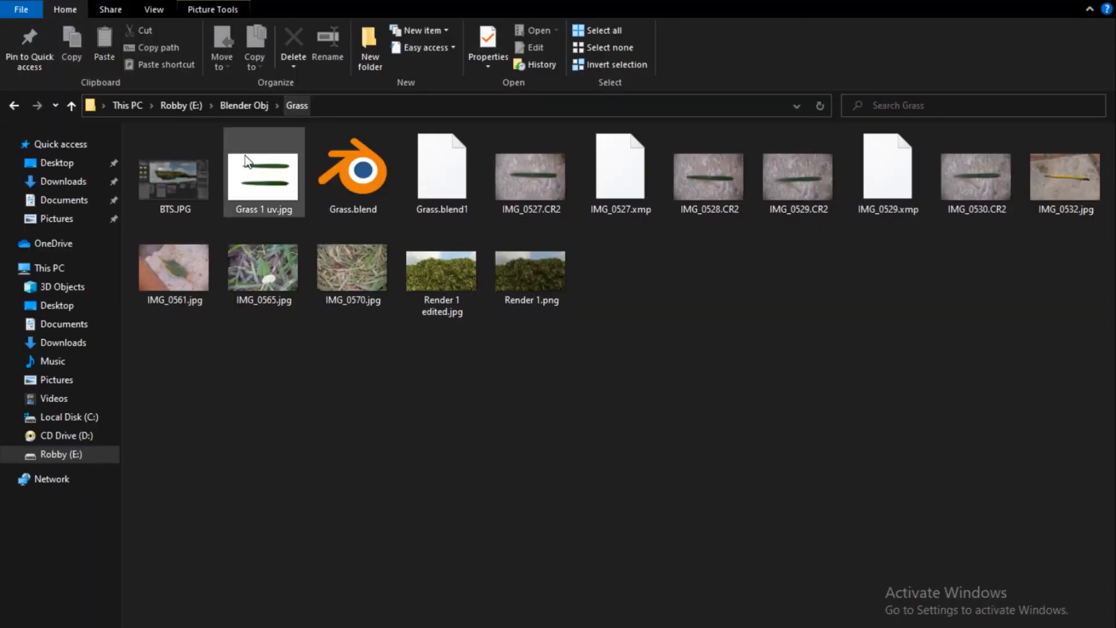
drag(285, 190, 208, 368)
scroll(219, 330, down, 5)
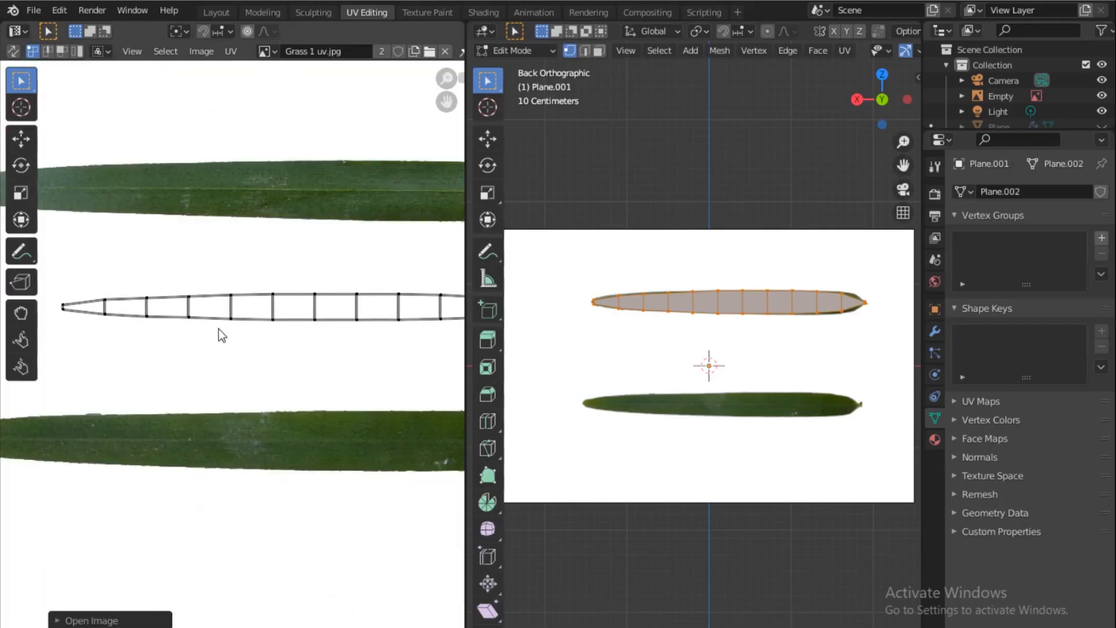
Select the whole UV island, enlarge it to roughly the leaf's length and move it onto the upper leaf in the image
scroll(219, 329, down, 3)
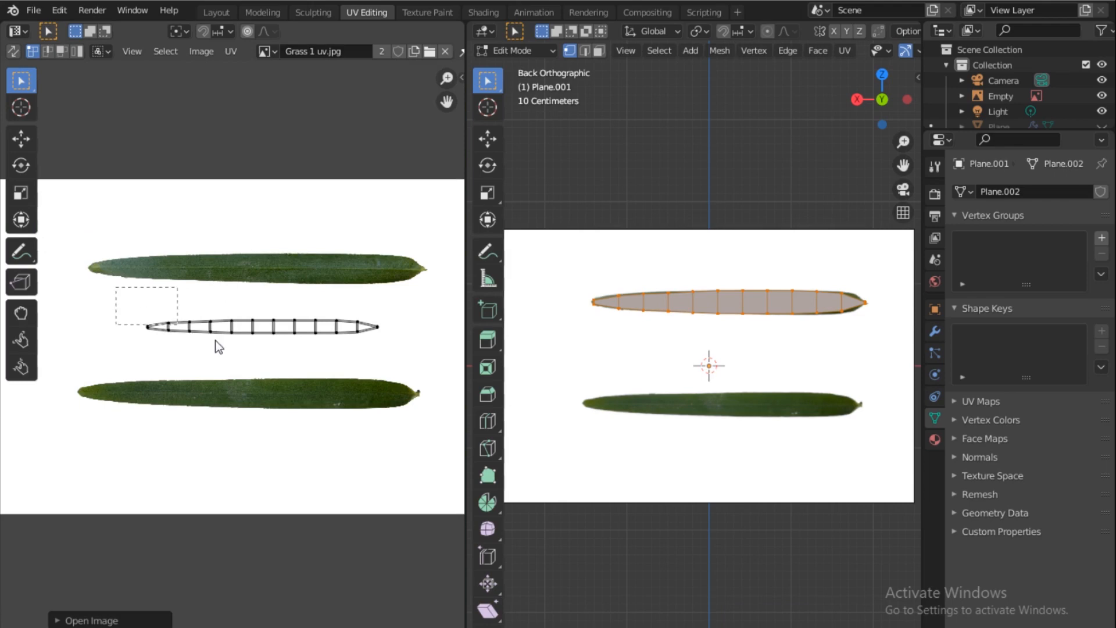
key(a)
key(s)
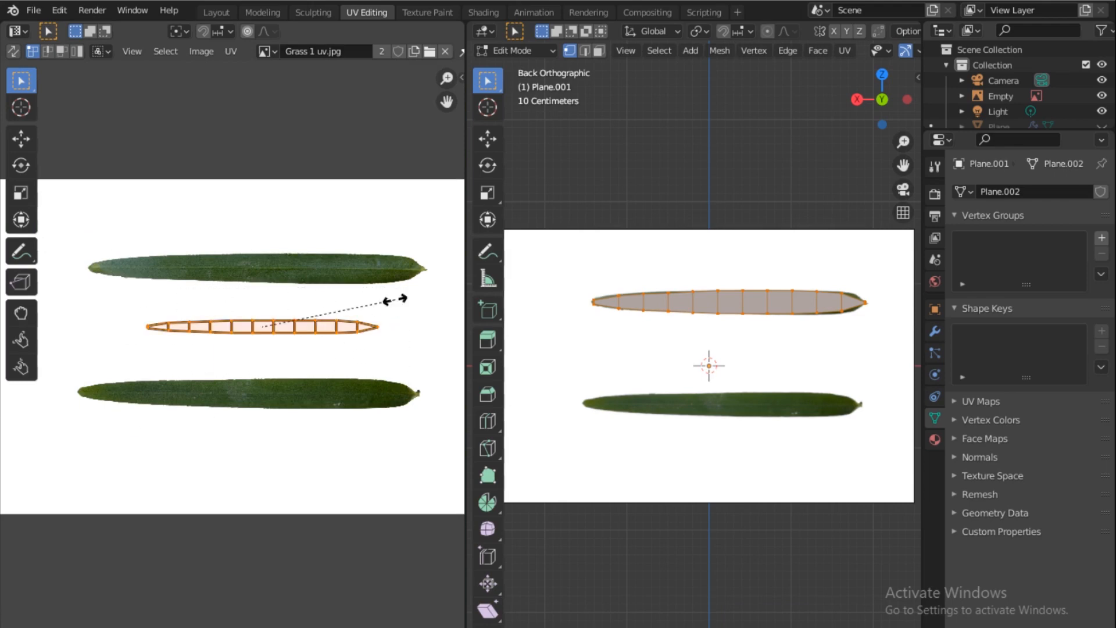
click(424, 311)
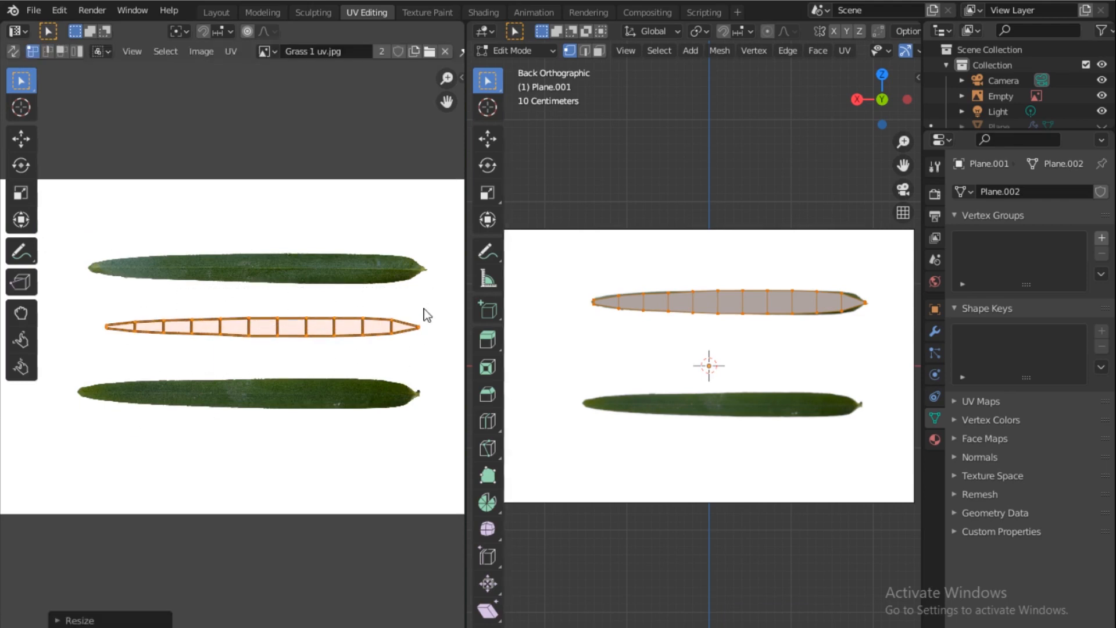
key(g)
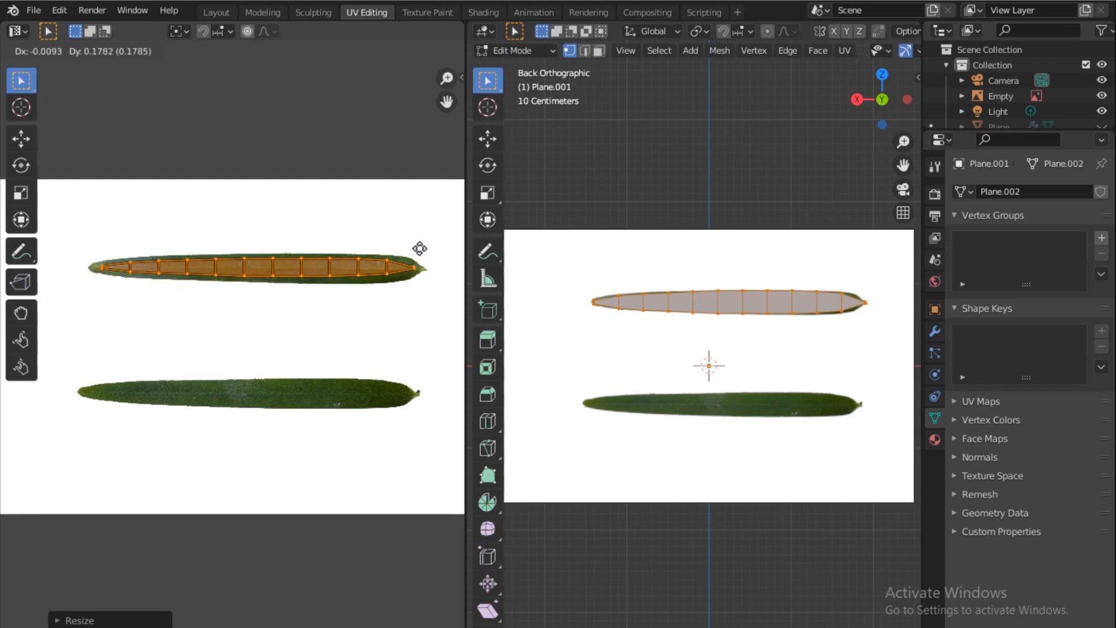
click(420, 250)
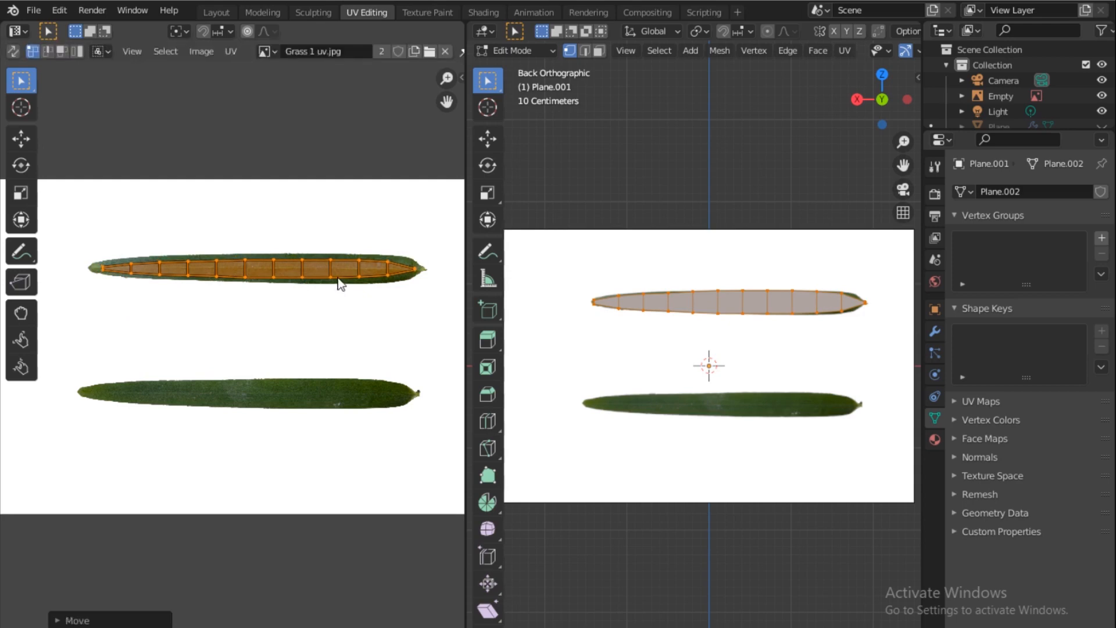
Enlarge the UV island slightly and nudge it so its ends line up with both tips of the upper leaf
key(s)
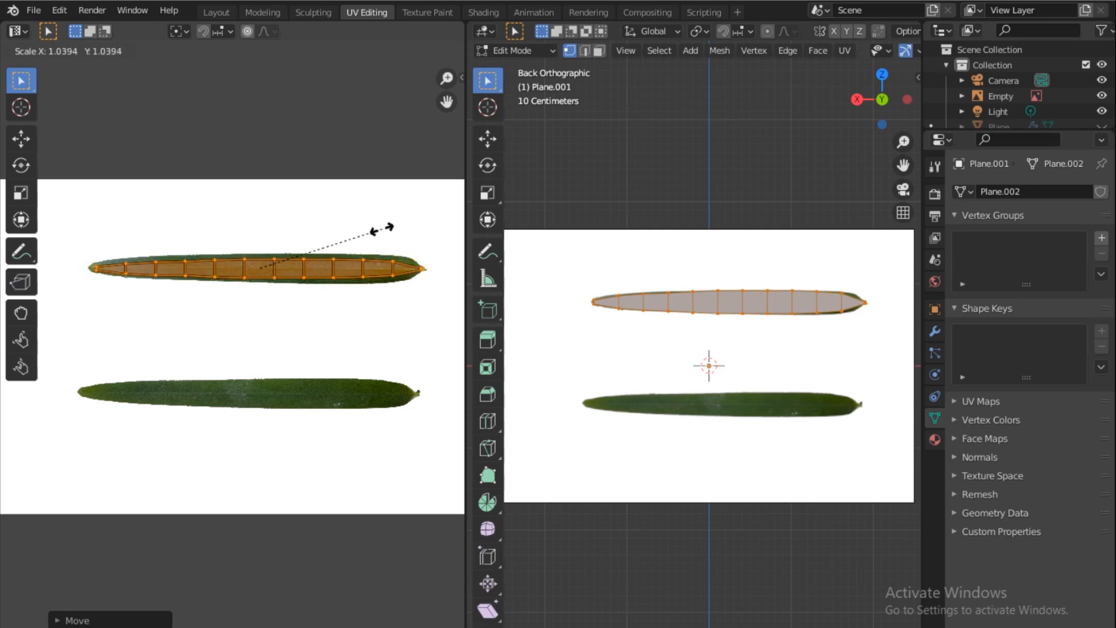
click(385, 232)
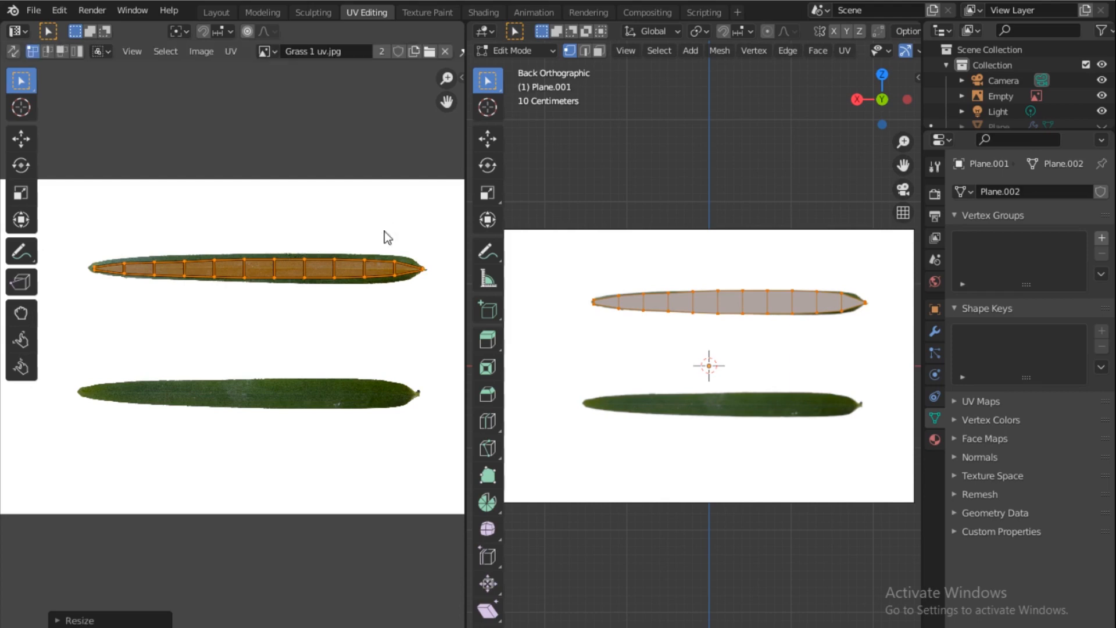
key(g)
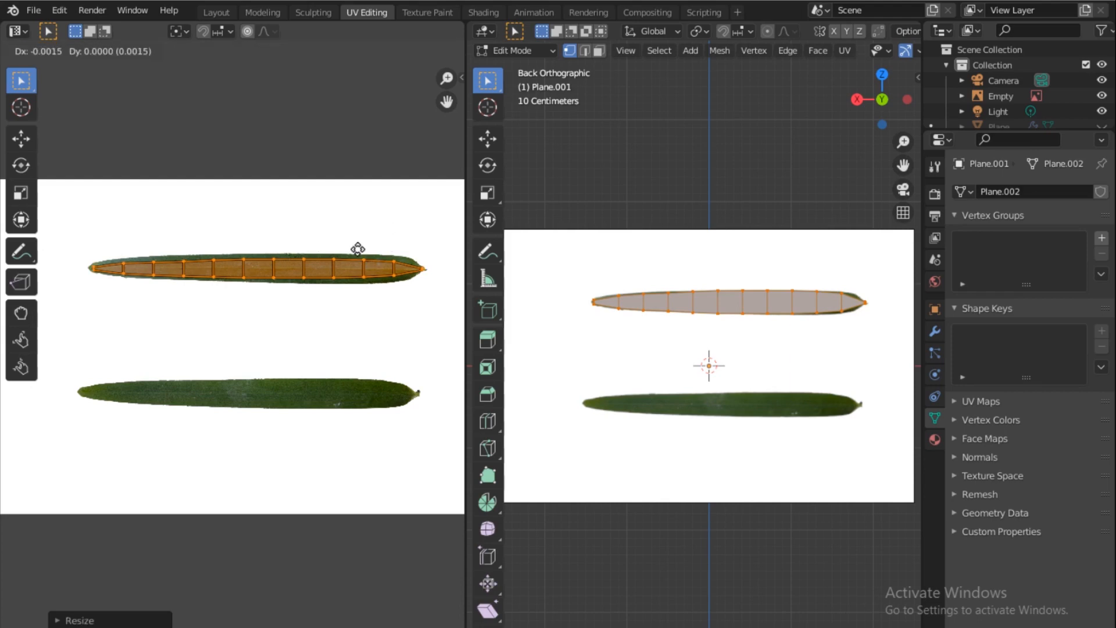
click(357, 249)
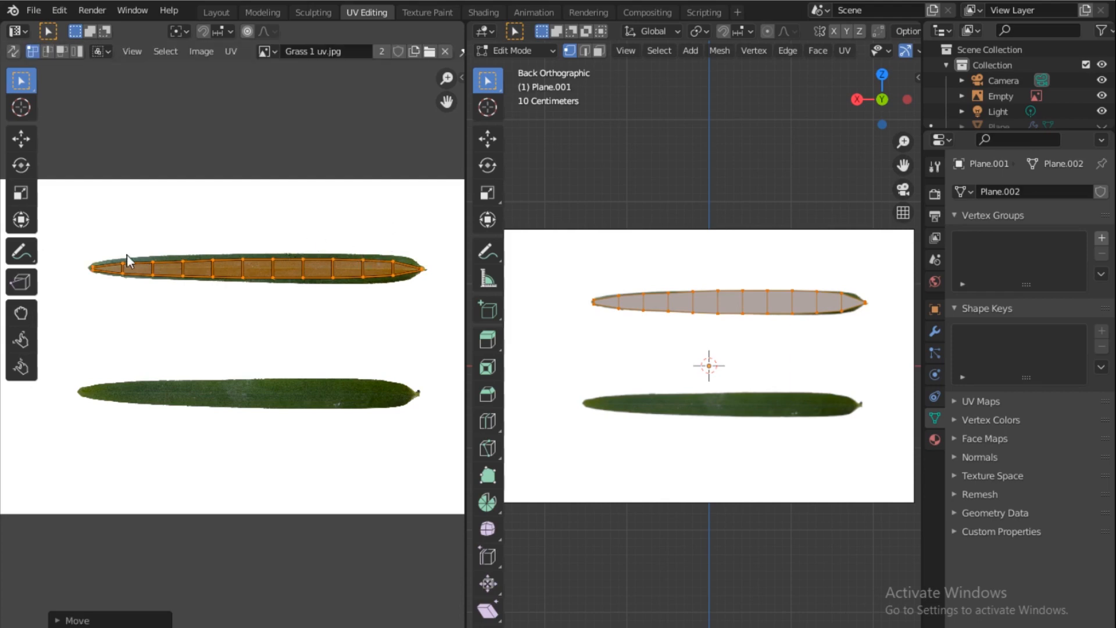
Stretch the UV island along Y with the Scale tool so it fills the upper leaf's width
click(21, 193)
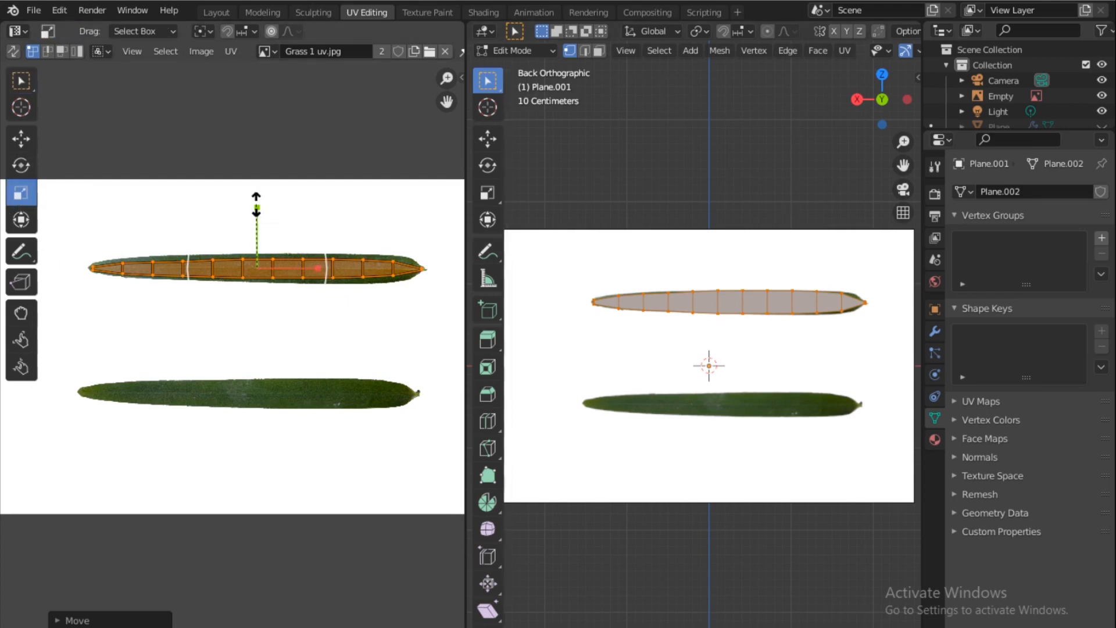
drag(256, 204, 257, 186)
key(ctrl+z)
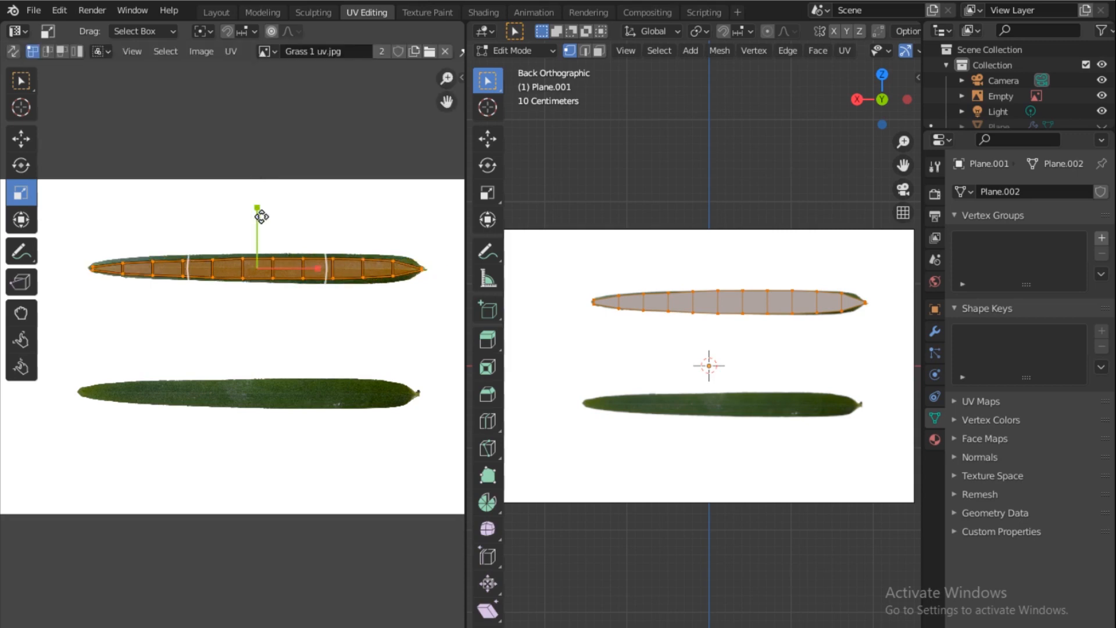
drag(256, 231, 258, 217)
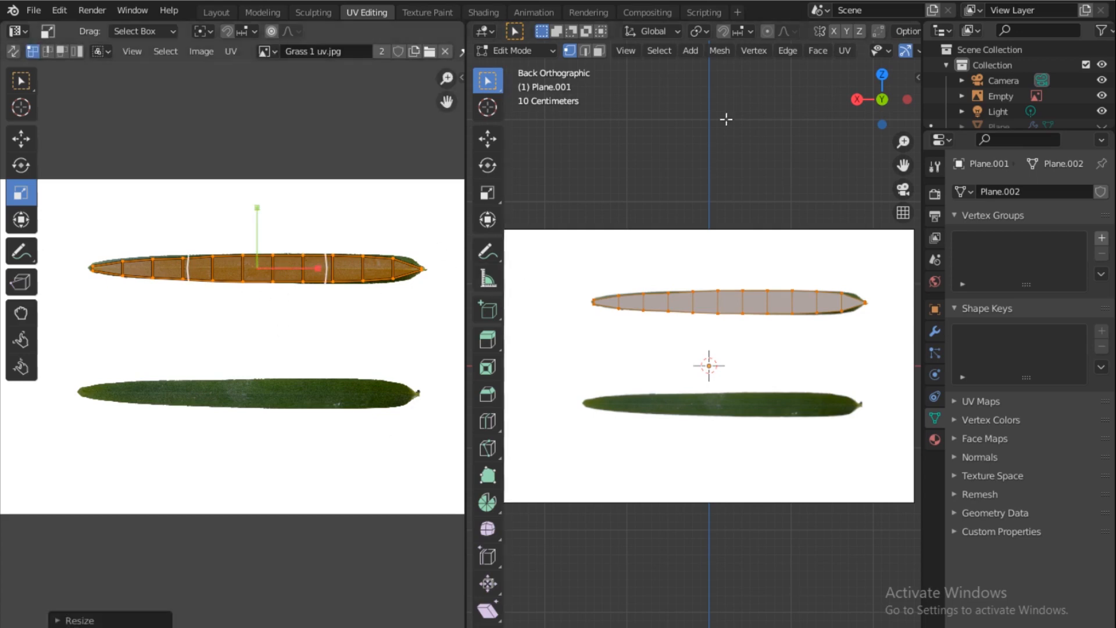
Switch to the Shading workspace and hide the Empty holding the leaf reference image
click(214, 12)
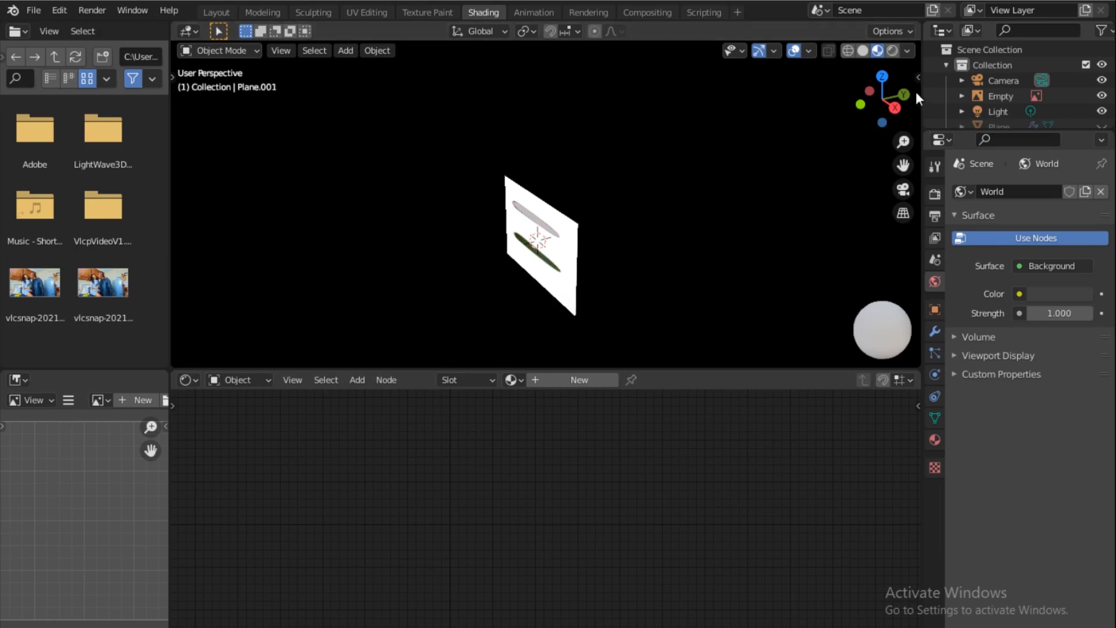
drag(871, 89, 956, 86)
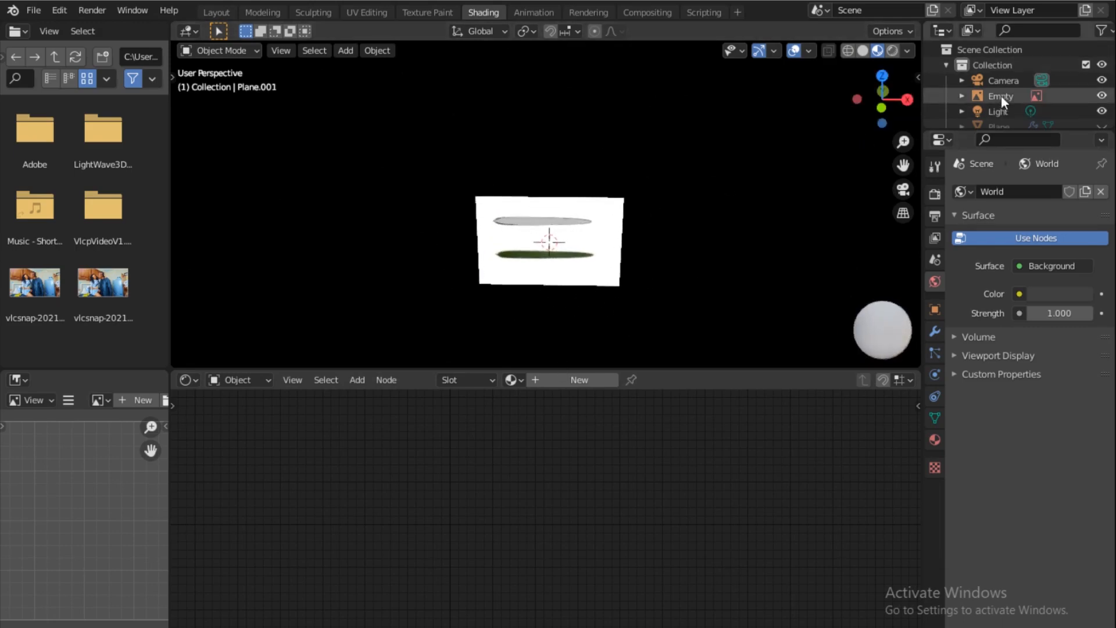
click(588, 202)
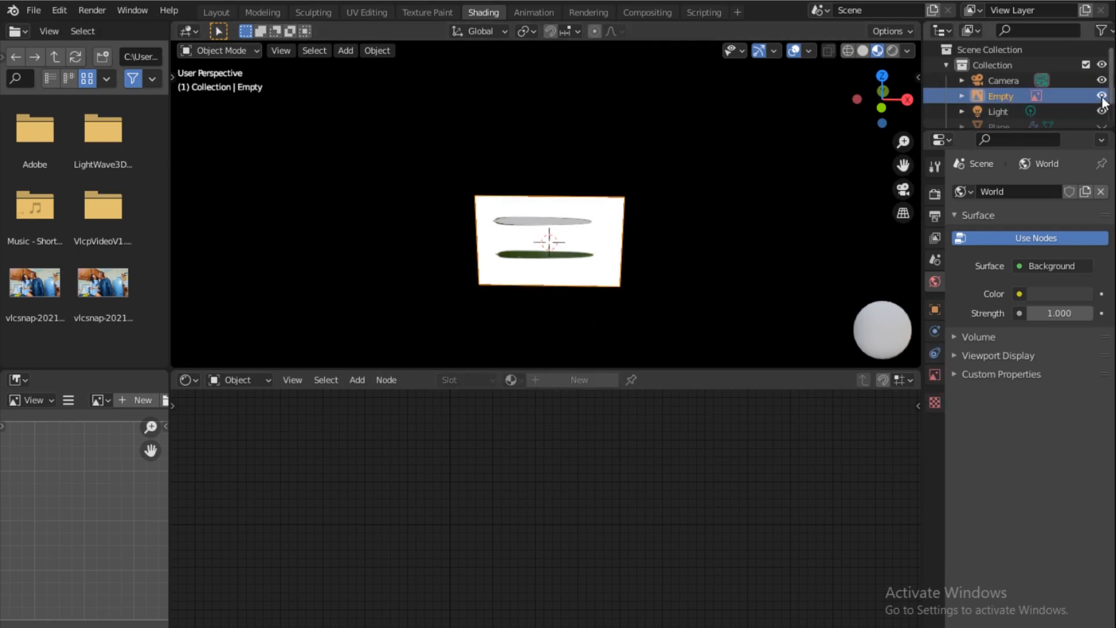
key(h)
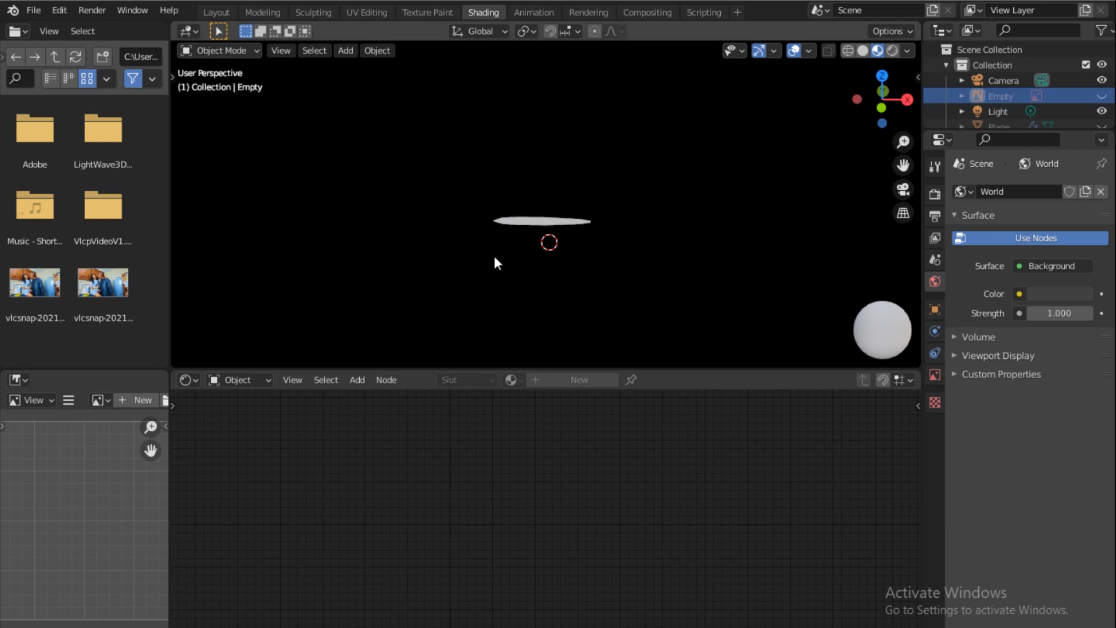
Add a new material to the leaf plane and move its Principled BSDF node away from the Material Output
click(525, 229)
key(KP_Decimal)
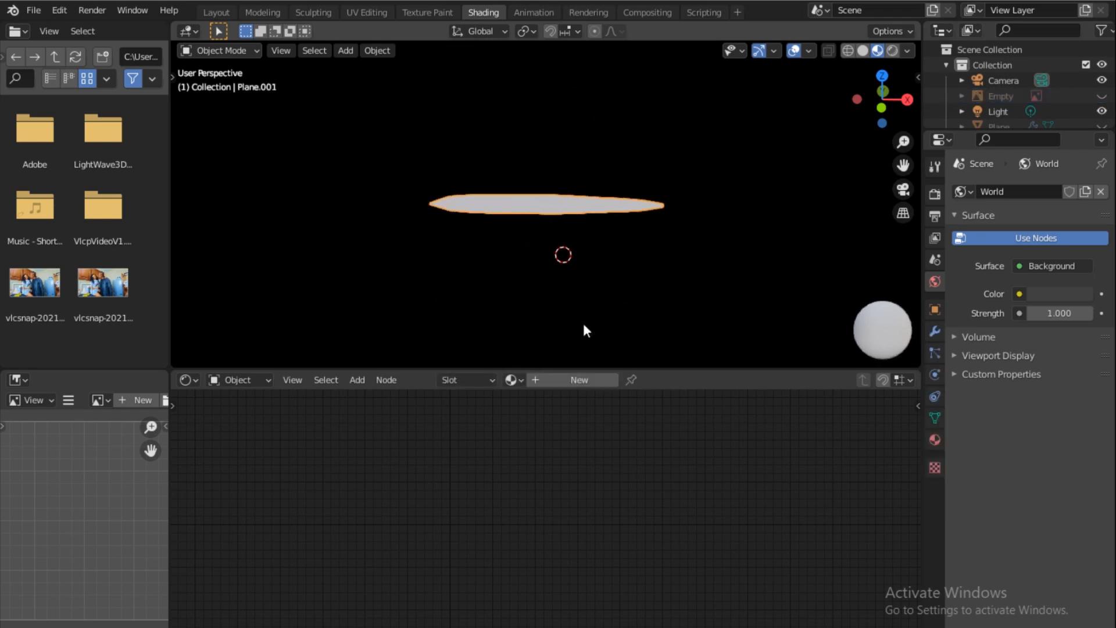
click(581, 381)
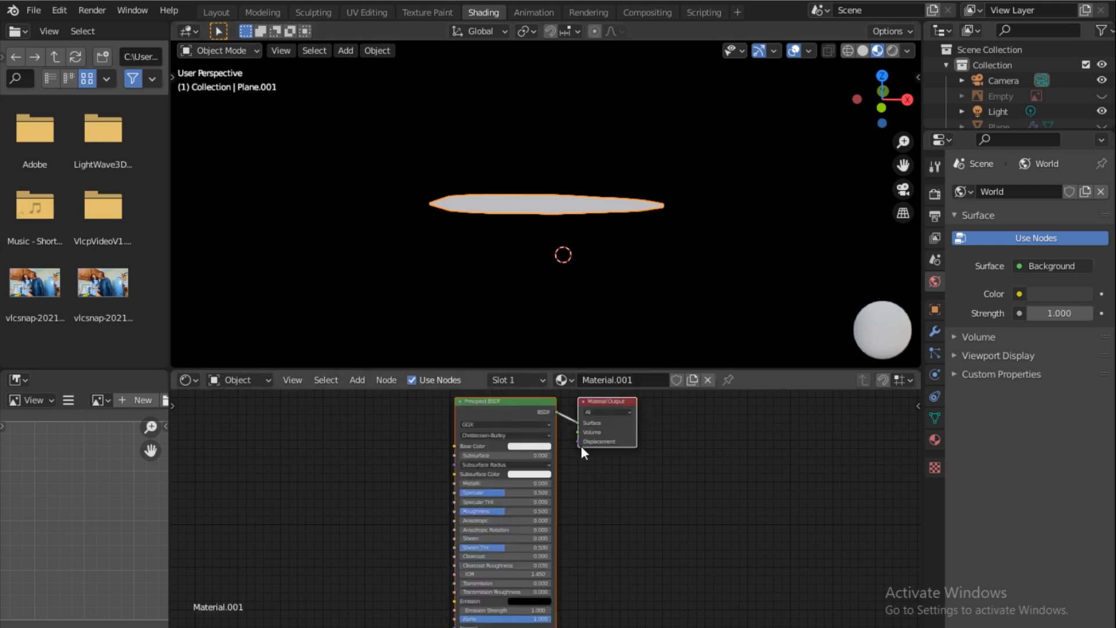
drag(499, 403, 437, 401)
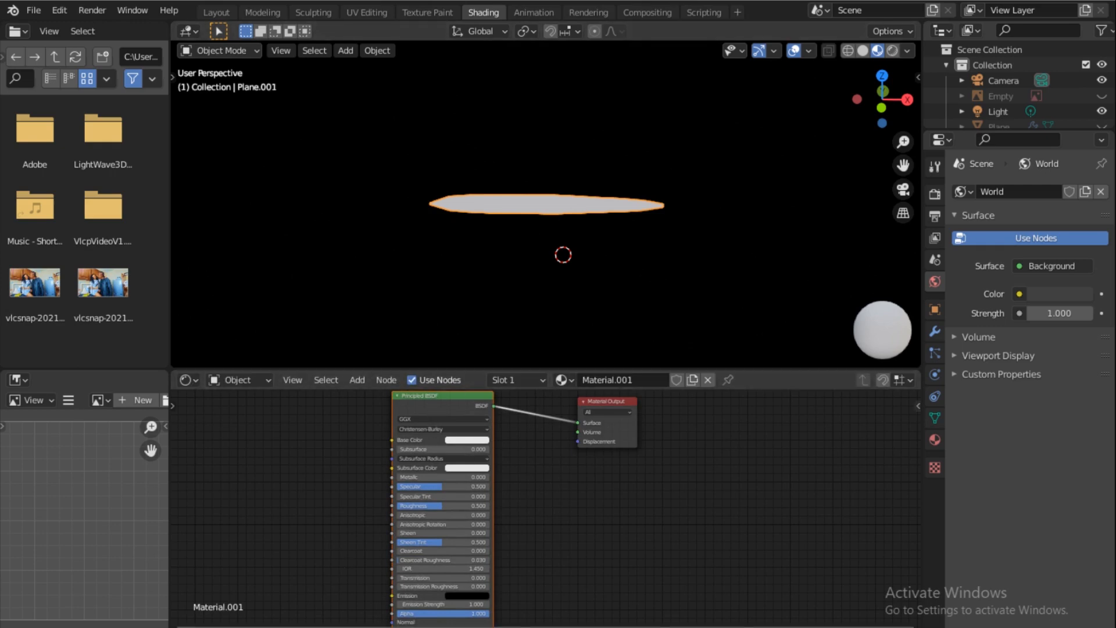
Add Grass 1 uv.jpg as an image texture, connect its Color to the Base Color, and show the viewport in Rendered shading
mouse_move(259, 605)
click(148, 593)
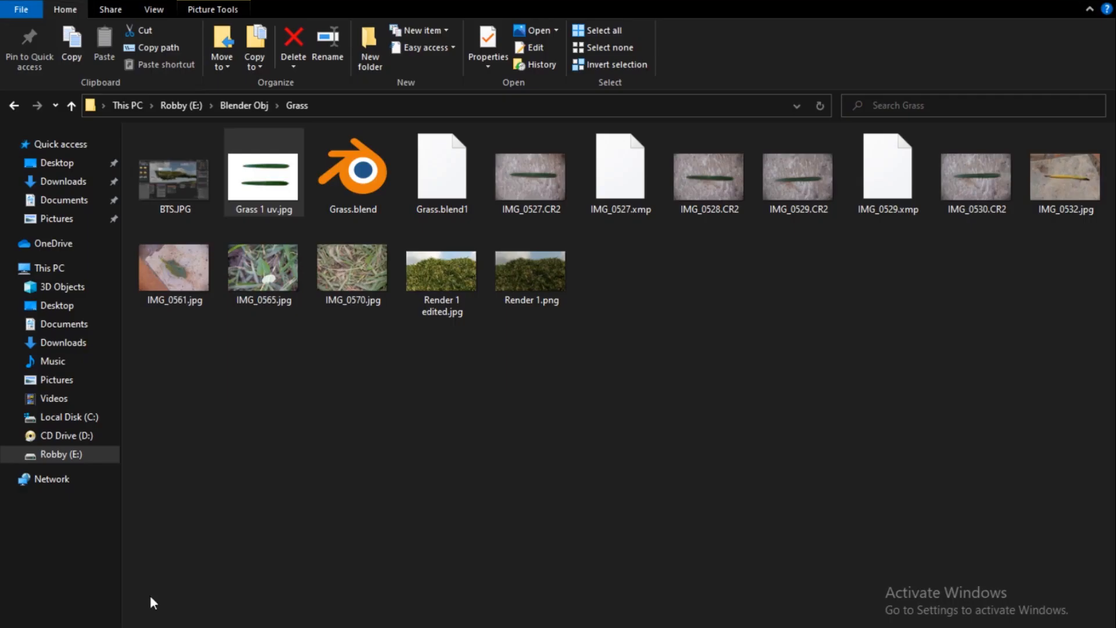
drag(269, 187, 256, 427)
drag(347, 434, 390, 440)
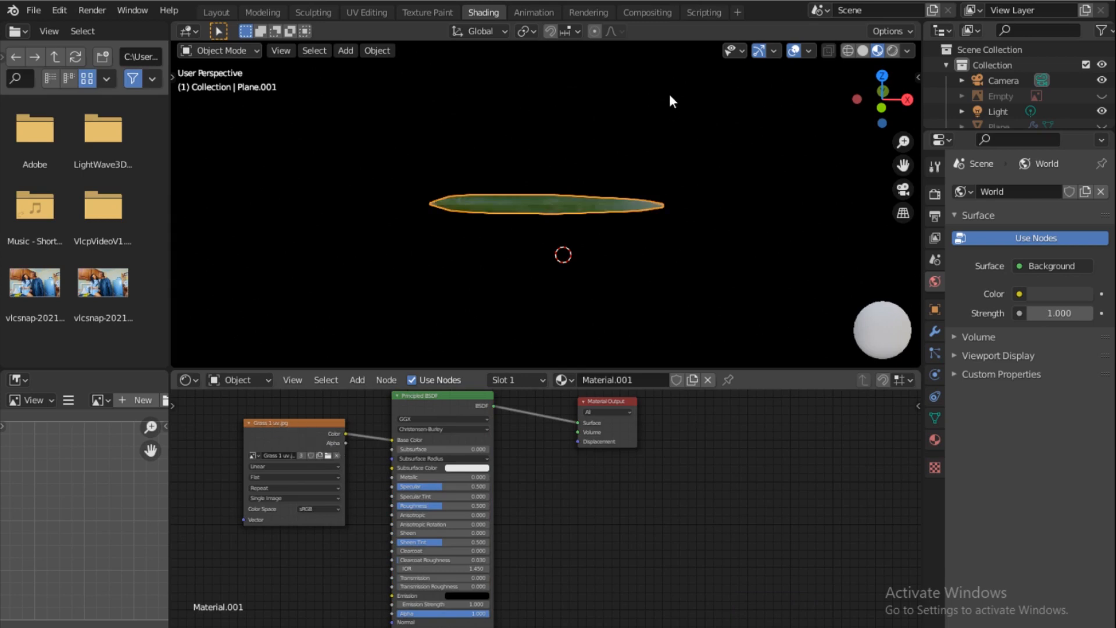
click(891, 50)
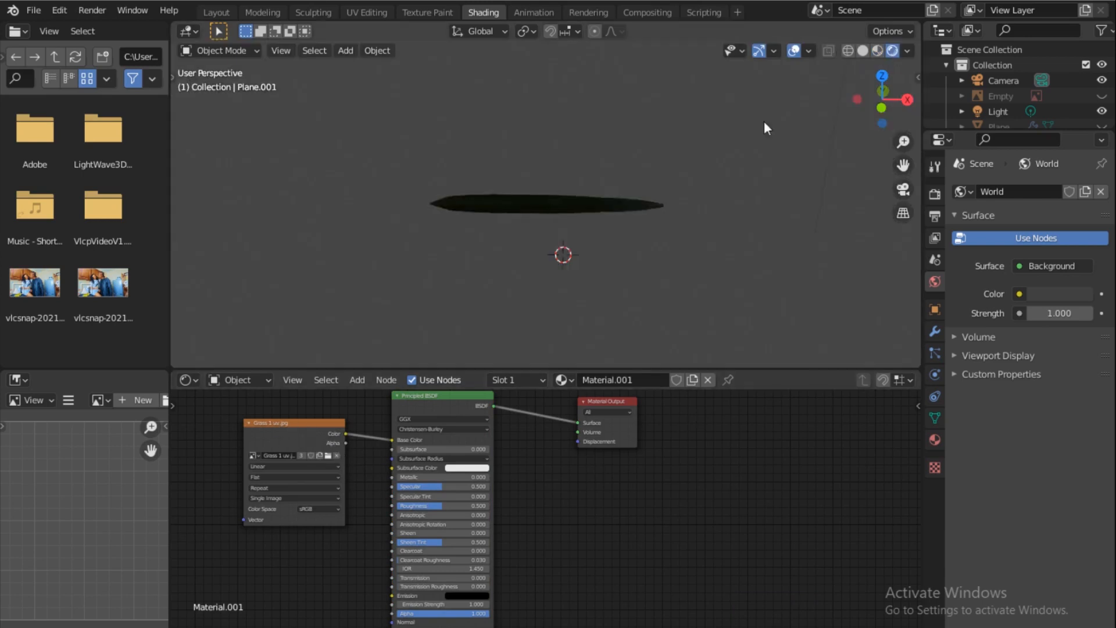
Switch the viewport to Material Preview shading and inspect the textured leaf from several angles
scroll(587, 203, up, 4)
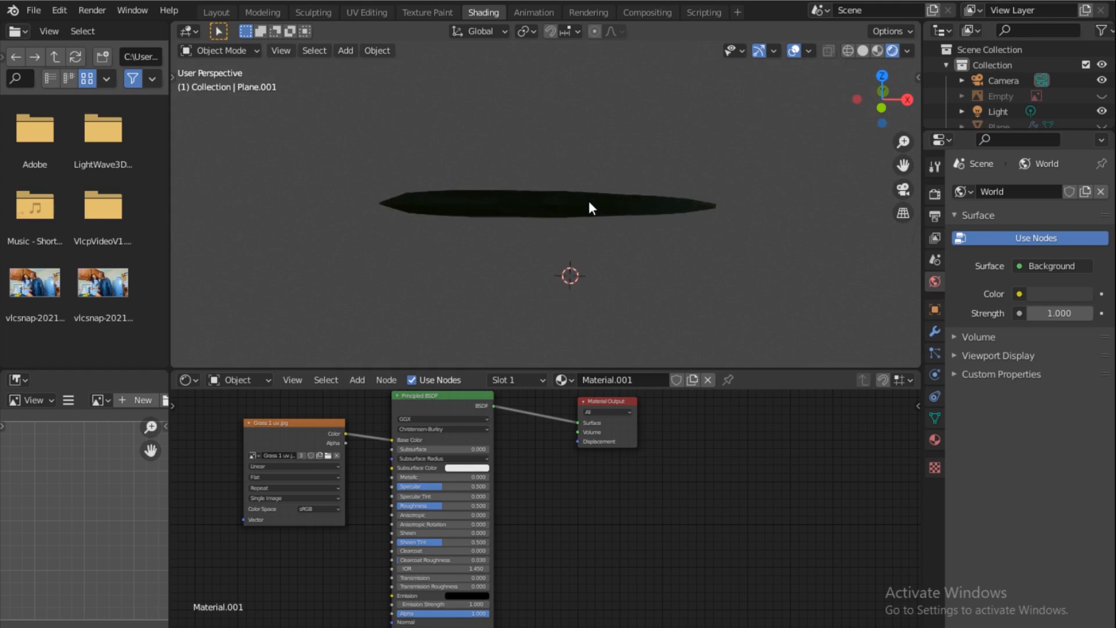
click(878, 51)
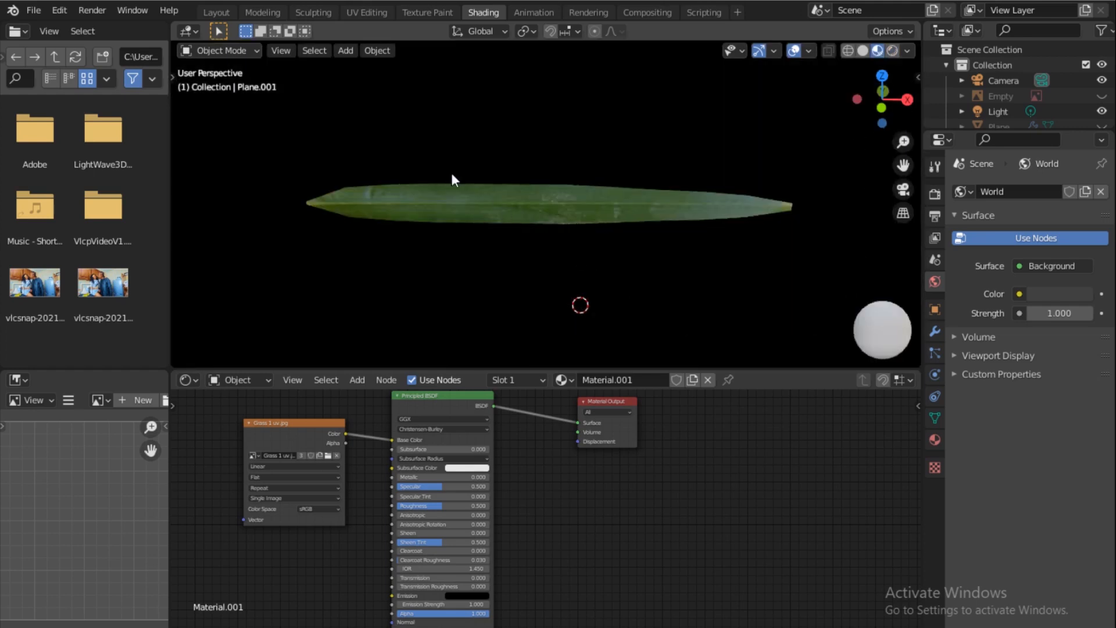
drag(893, 87, 816, 101)
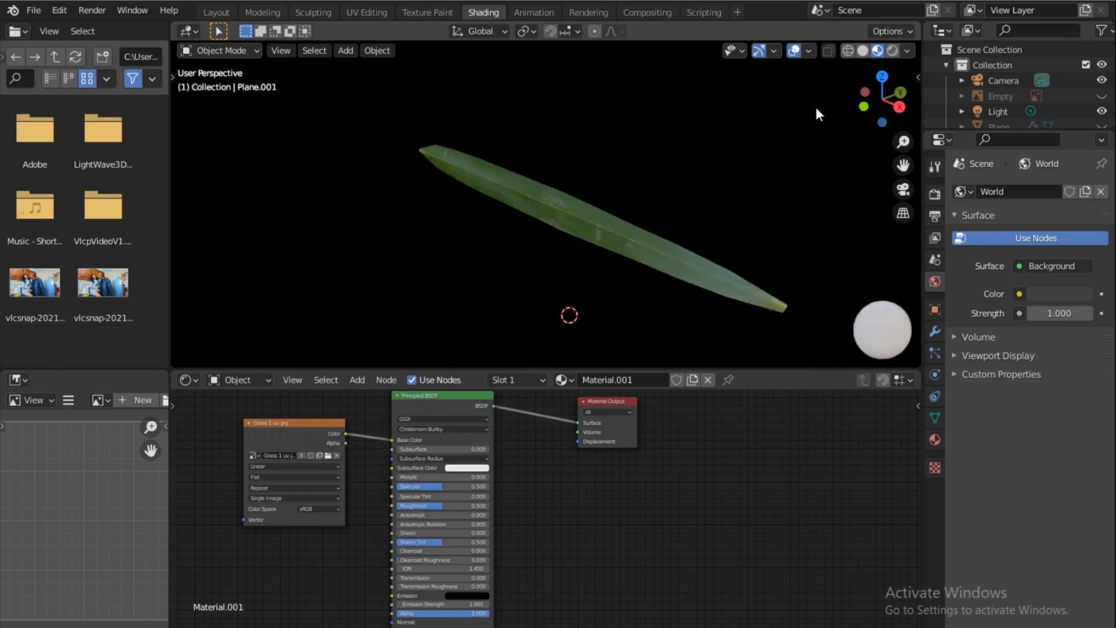
mouse_move(890, 100)
mouse_down()
mouse_move(756, 102)
mouse_move(885, 93)
mouse_up()
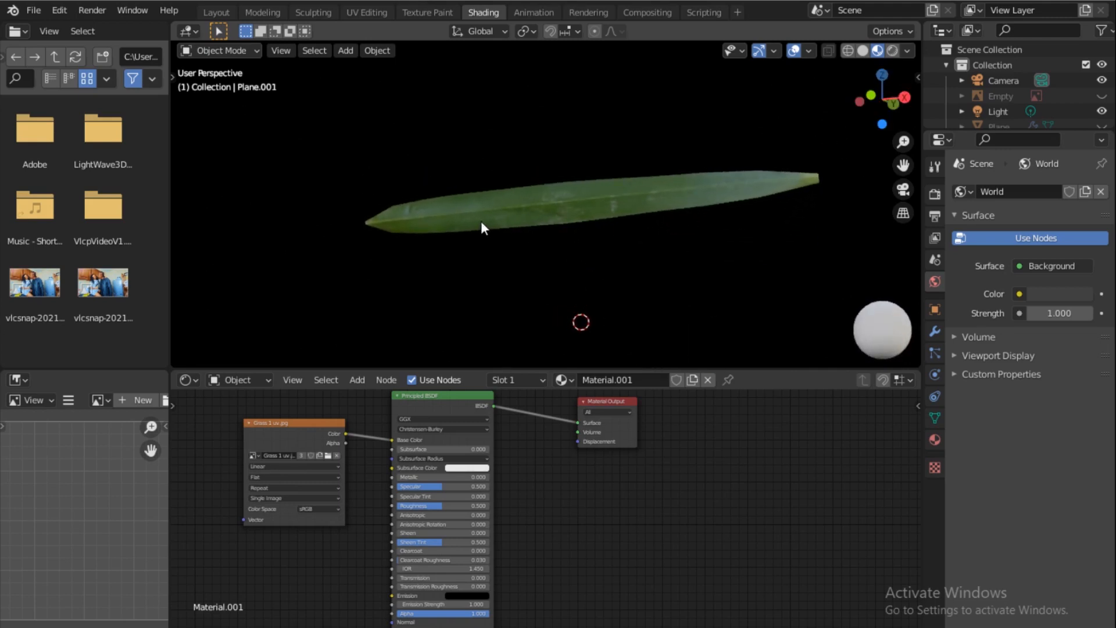
Duplicate the Grass 1 uv.jpg texture node below the original and connect its Color to the Principled BSDF's Normal
drag(313, 422, 303, 410)
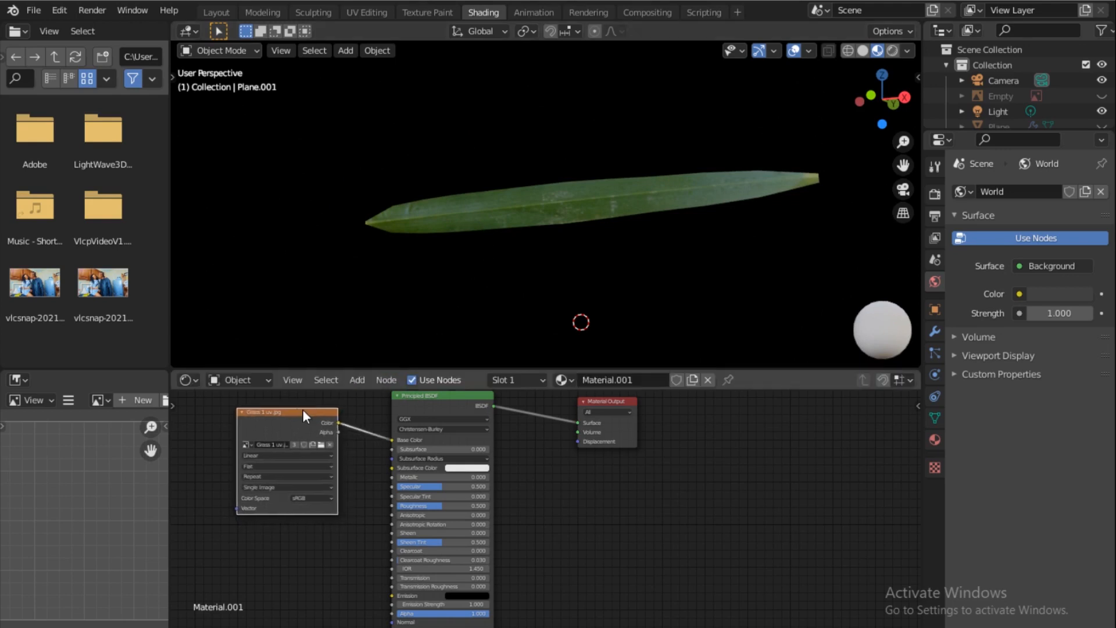
middle_drag(356, 507, 395, 432)
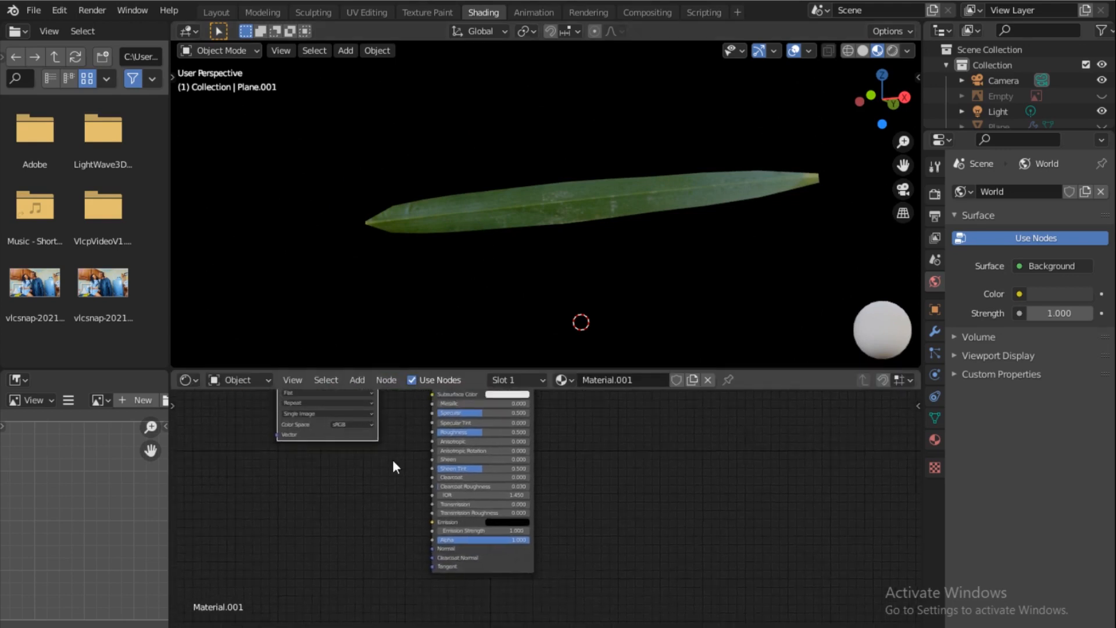
ctrl+middle_drag(386, 482, 464, 514)
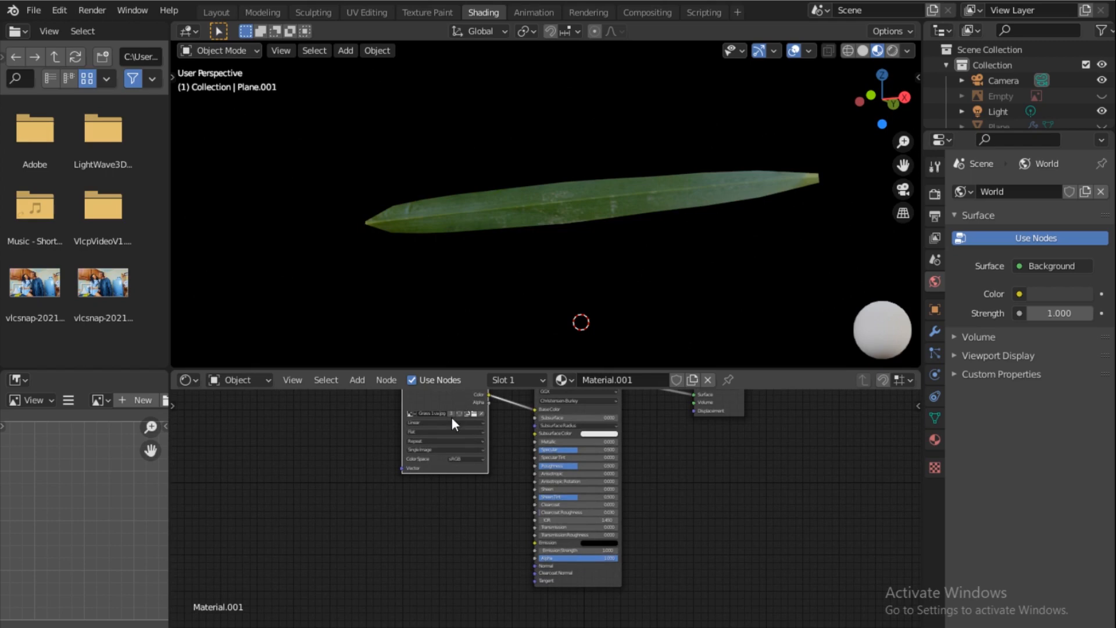
key(shift+d)
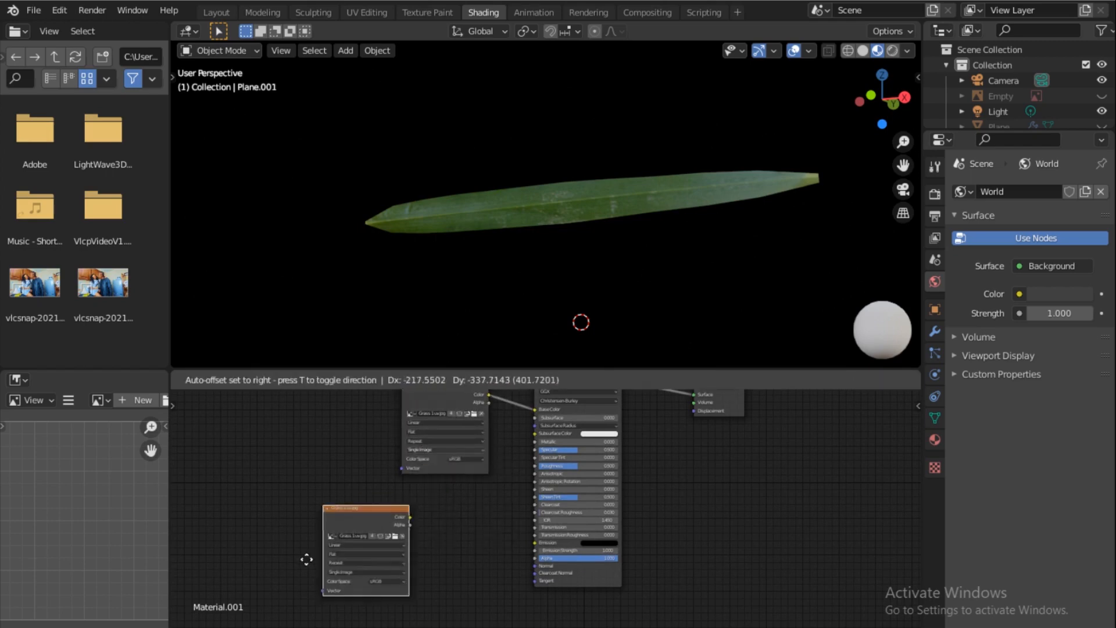
click(284, 565)
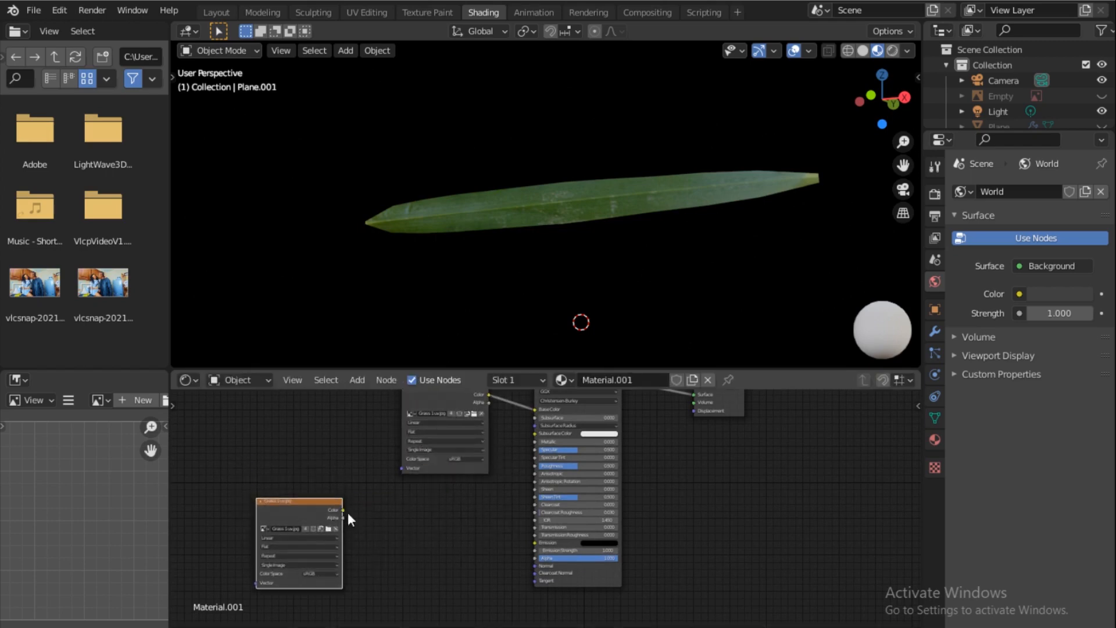
drag(343, 517, 534, 565)
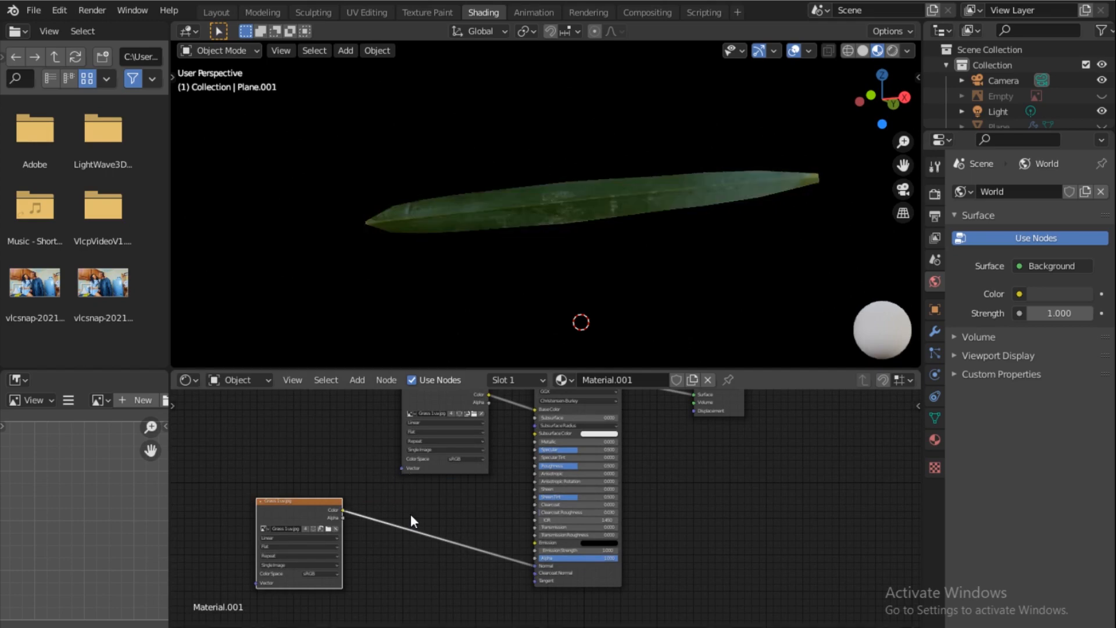
Insert a Bump node between the duplicated texture and the Normal input, and feed the texture's Color into its Height
key(shift+a)
click(390, 462)
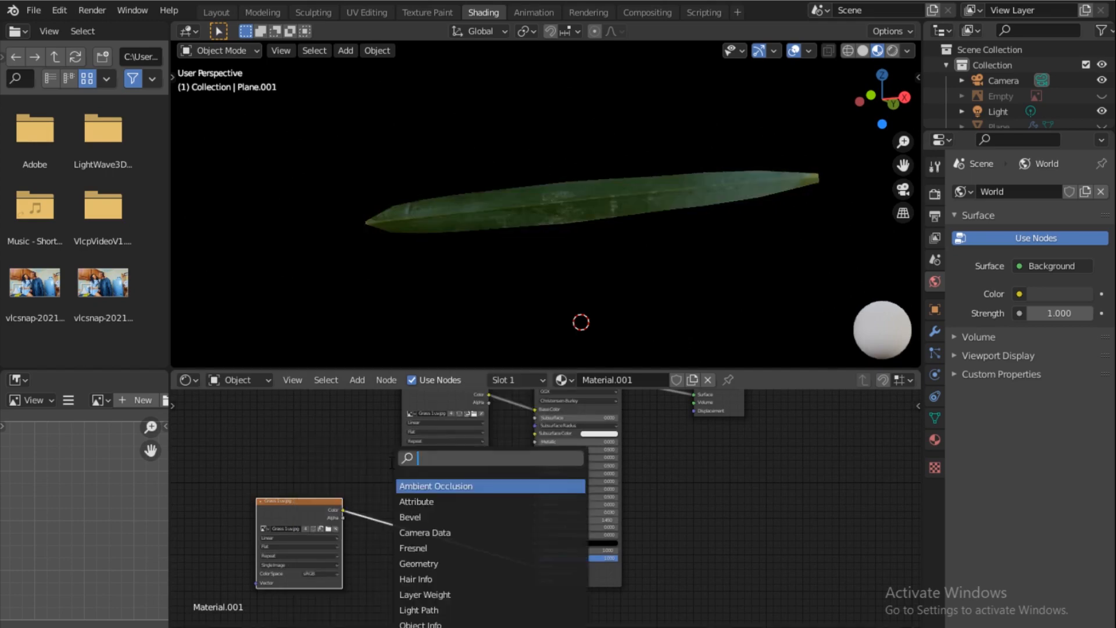
text(bu)
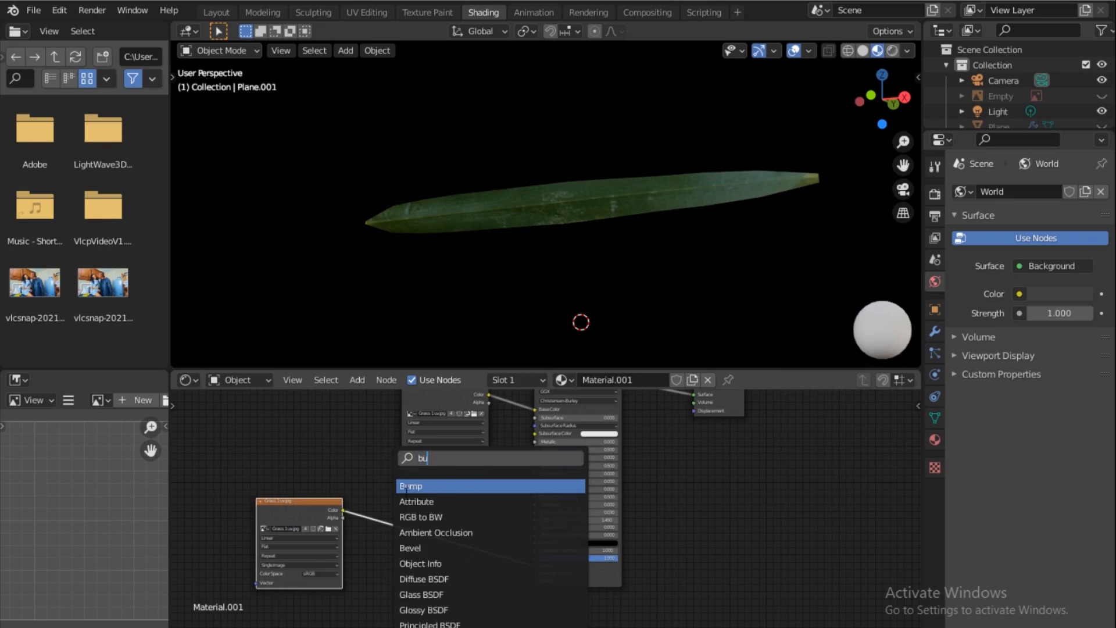
click(407, 487)
click(453, 543)
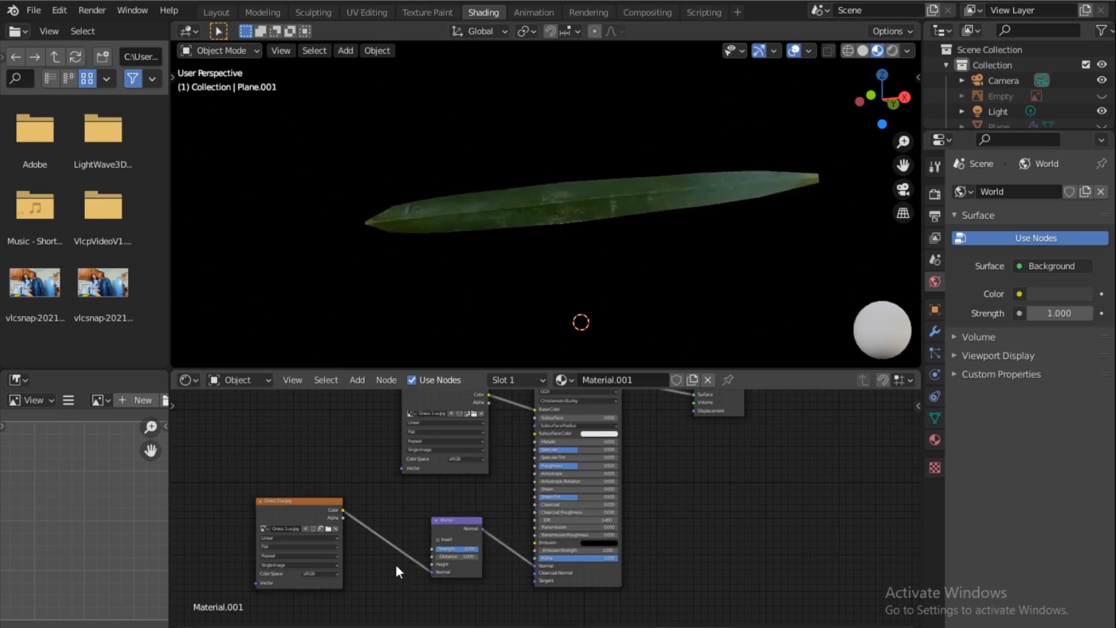
mouse_move(430, 570)
mouse_down()
mouse_move(414, 568)
mouse_move(432, 563)
mouse_up()
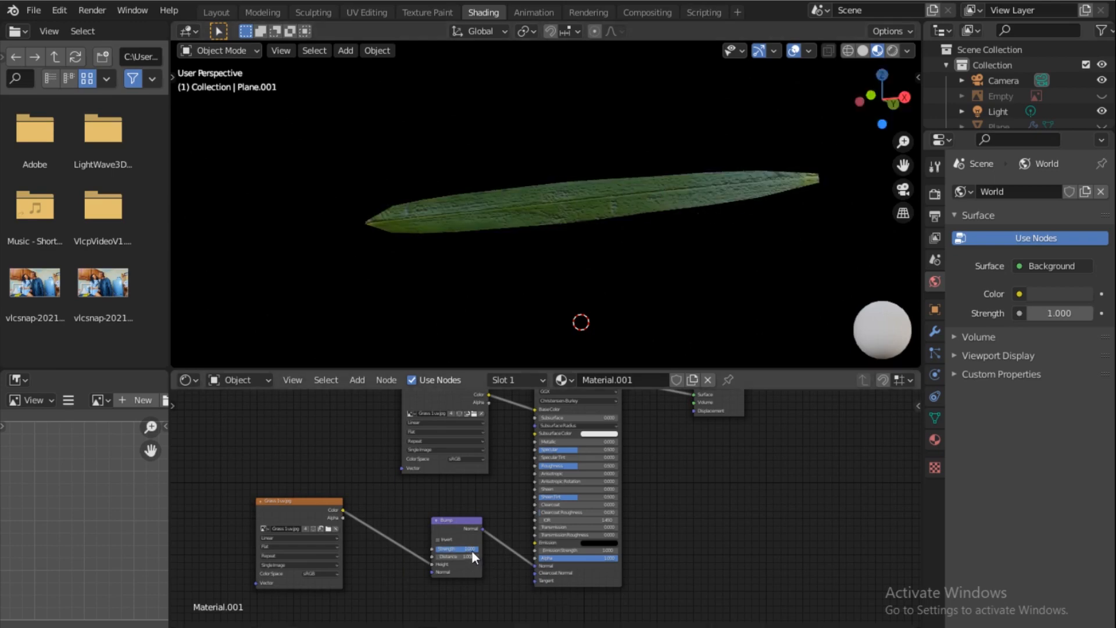
Lower the Bump strength to about 0.46 and move the Bump node and its image texture further down
drag(472, 549, 433, 549)
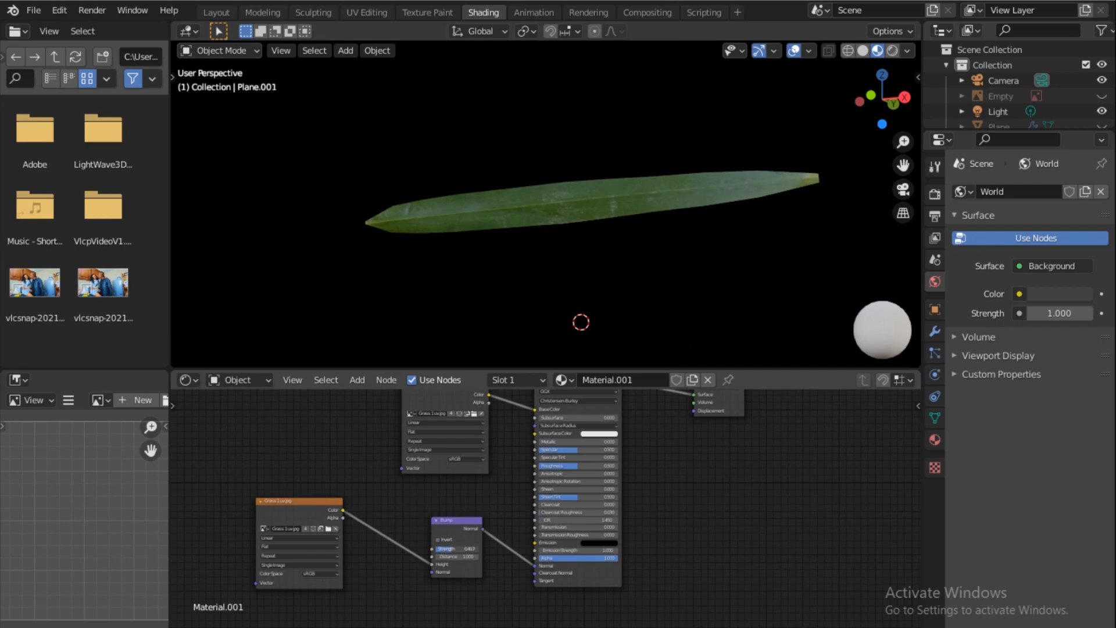
drag(293, 485, 401, 563)
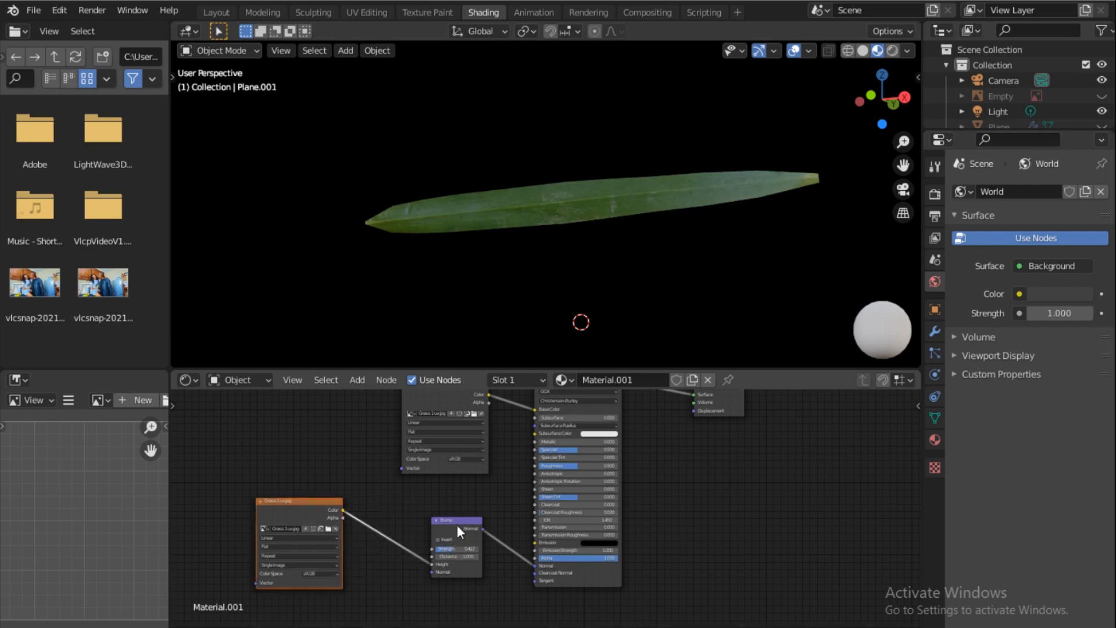
shift+click(476, 551)
drag(458, 533, 446, 589)
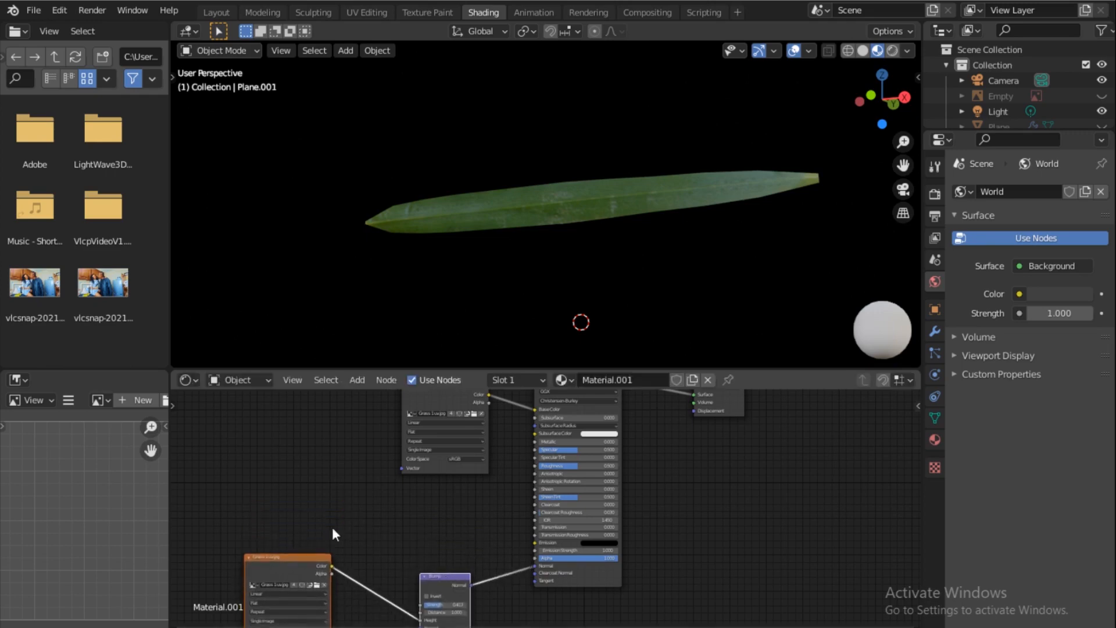
Duplicate the base colour texture node, connect the copy's Color to Roughness, and place it clear of the other nodes
click(454, 412)
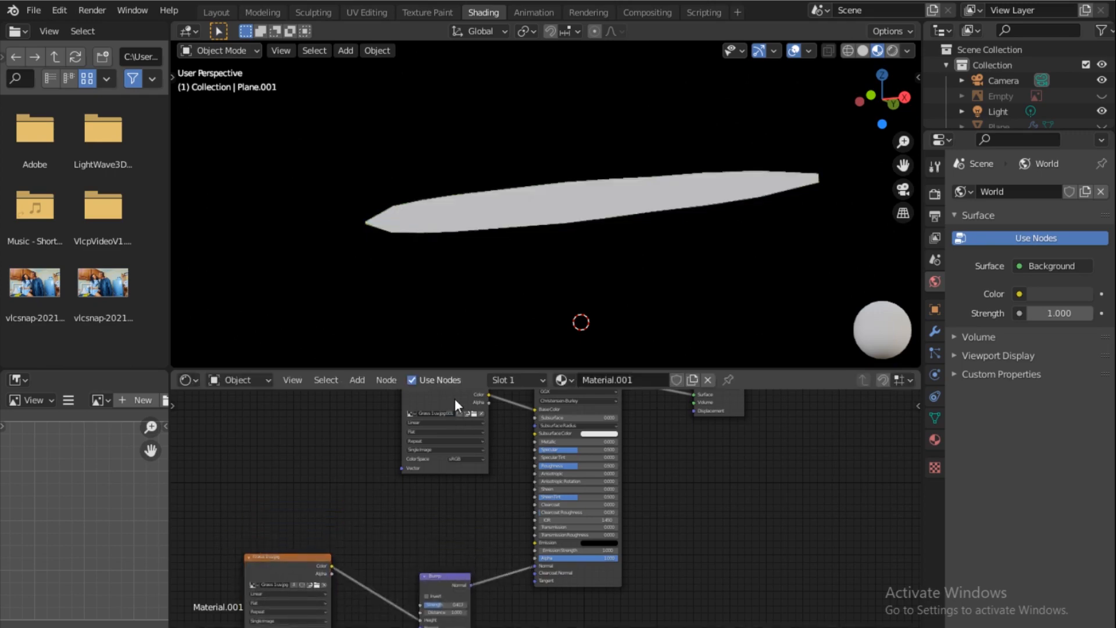
click(451, 439)
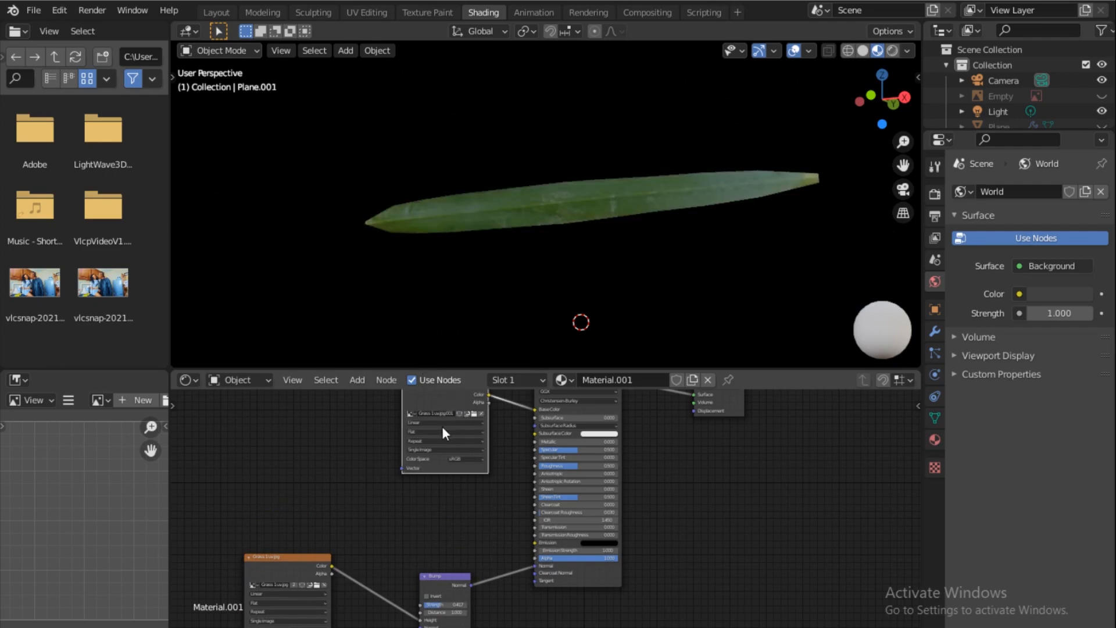
key(shift+d)
click(343, 451)
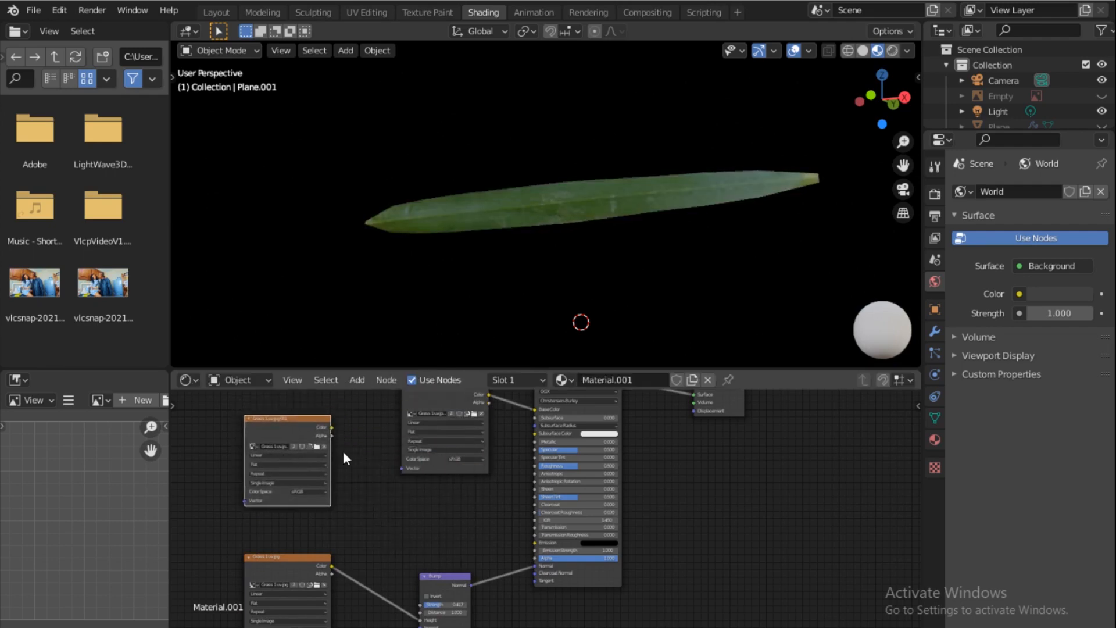
drag(332, 428, 534, 466)
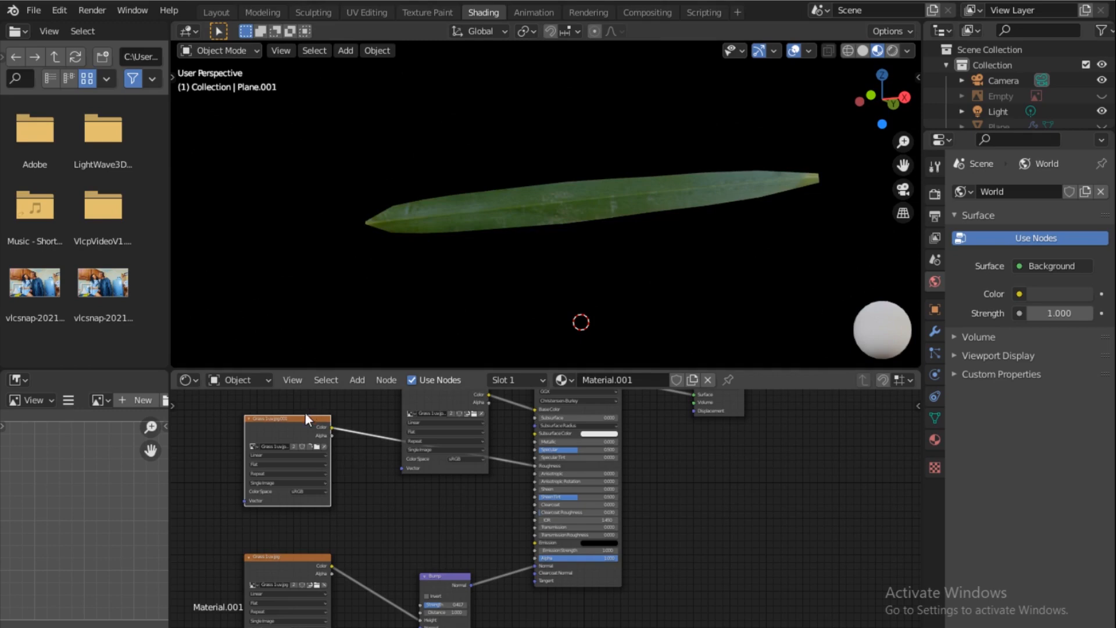
drag(304, 415, 202, 442)
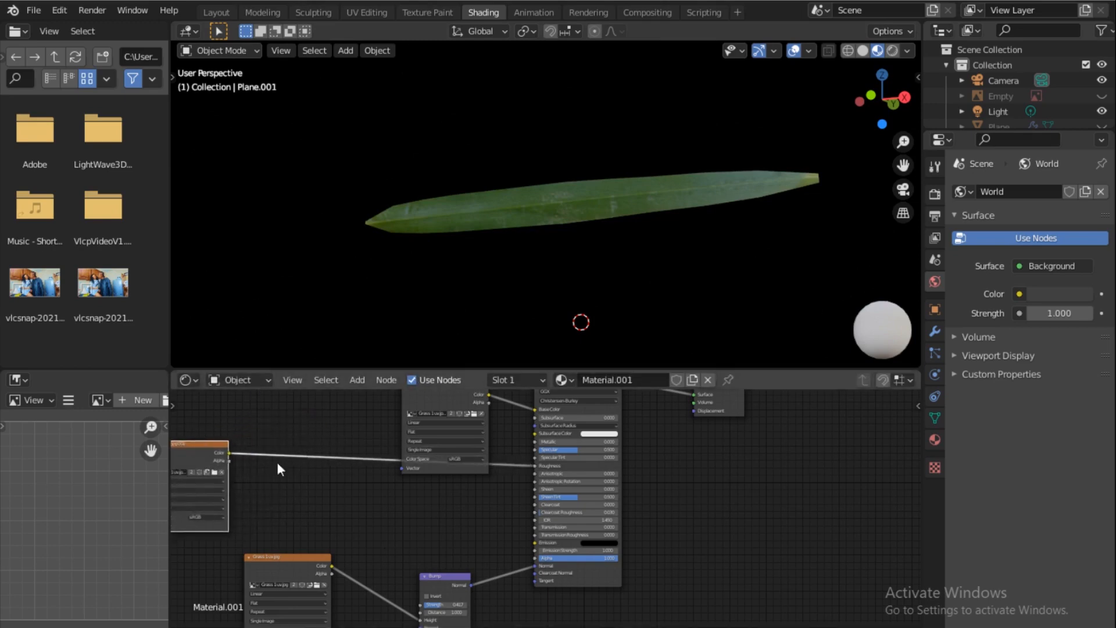
Insert a ColorRamp node on the link between the duplicated texture and Roughness, and position it beside the base colour texture
key(shift+a)
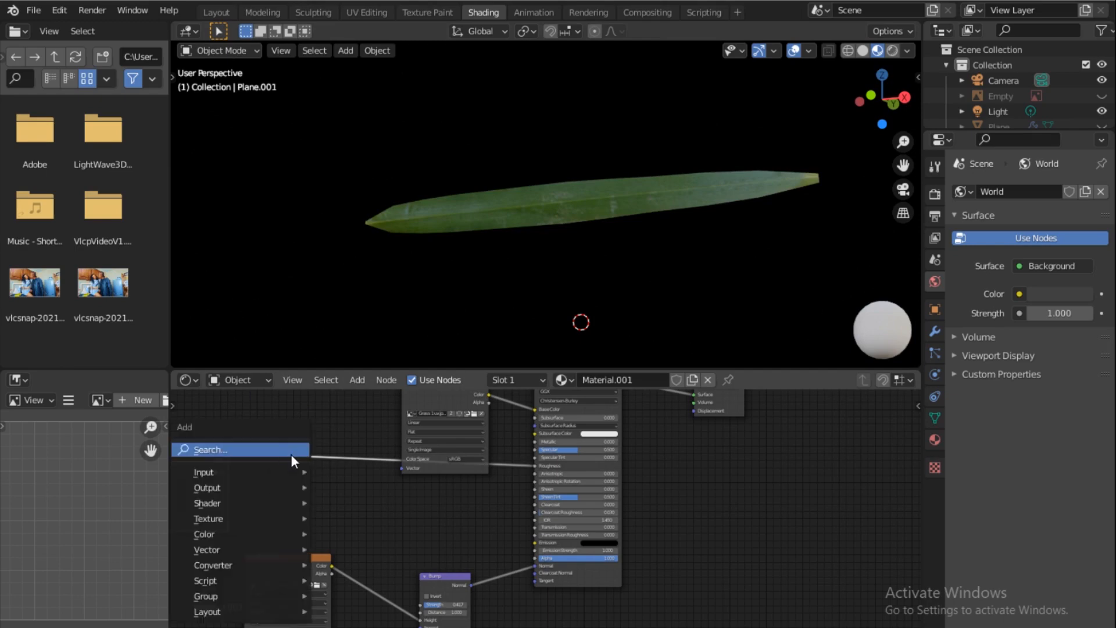
click(292, 458)
text(coo)
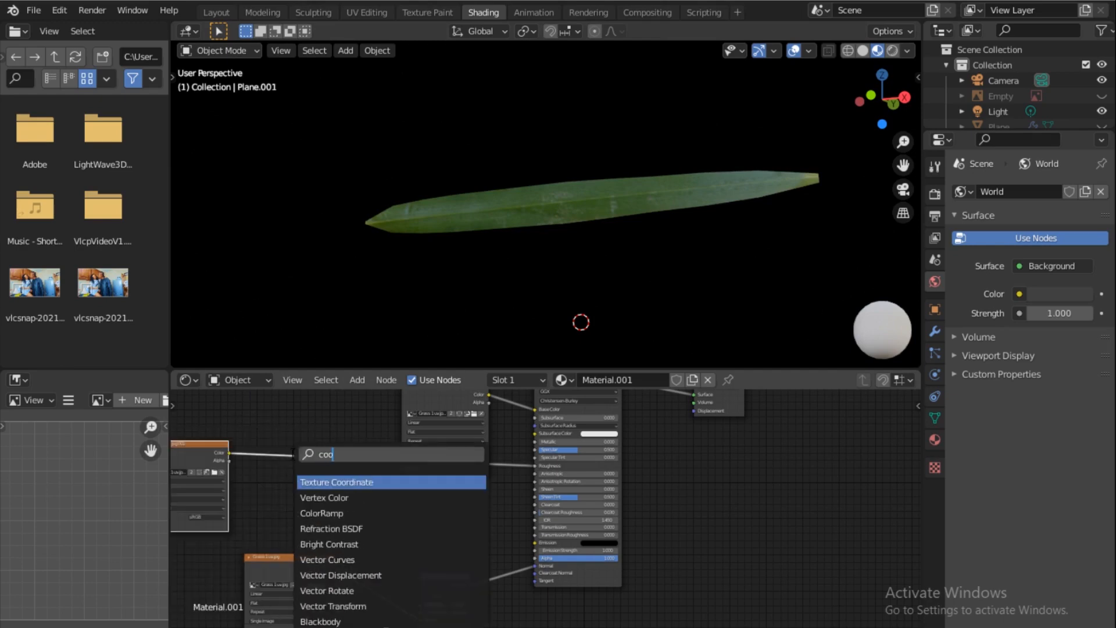
key(BackSpace)
text(lor)
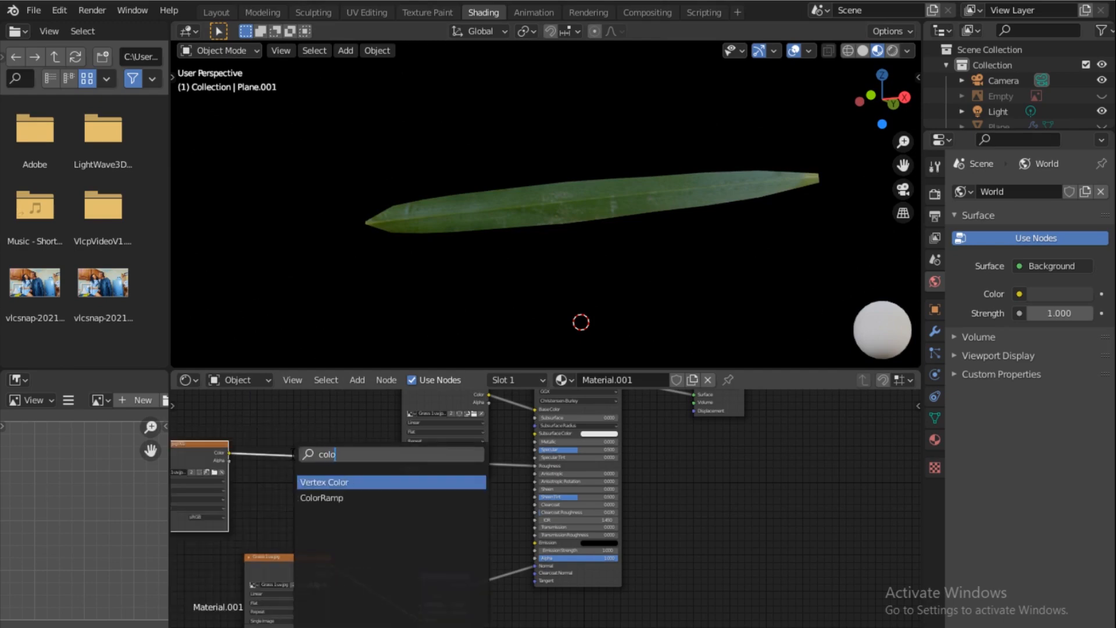
key(Down)
key(Return)
click(303, 419)
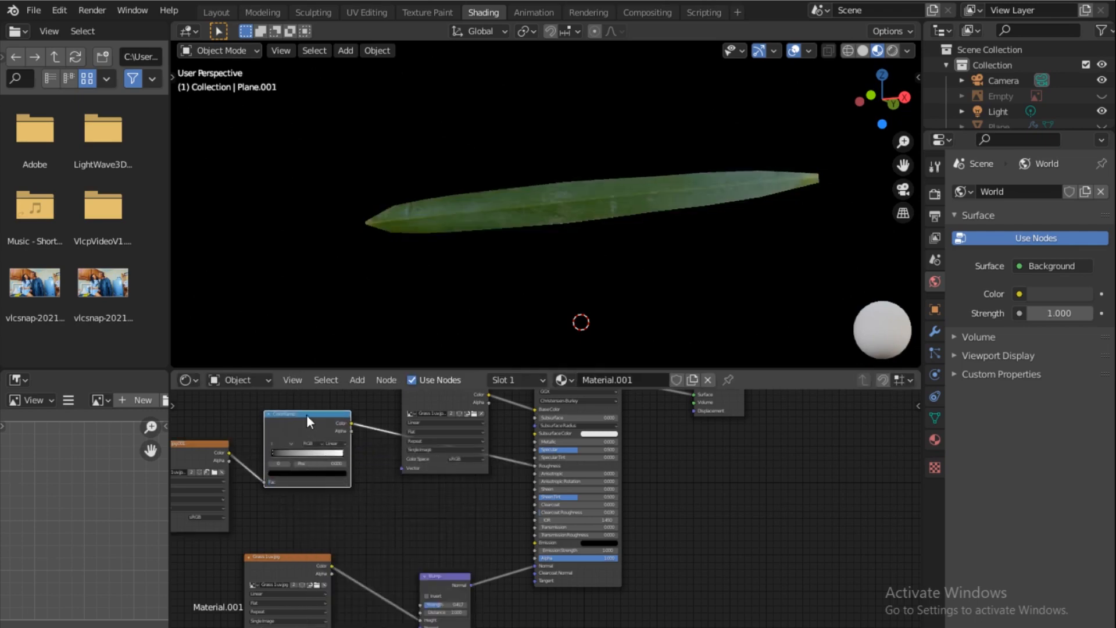
drag(305, 413, 333, 446)
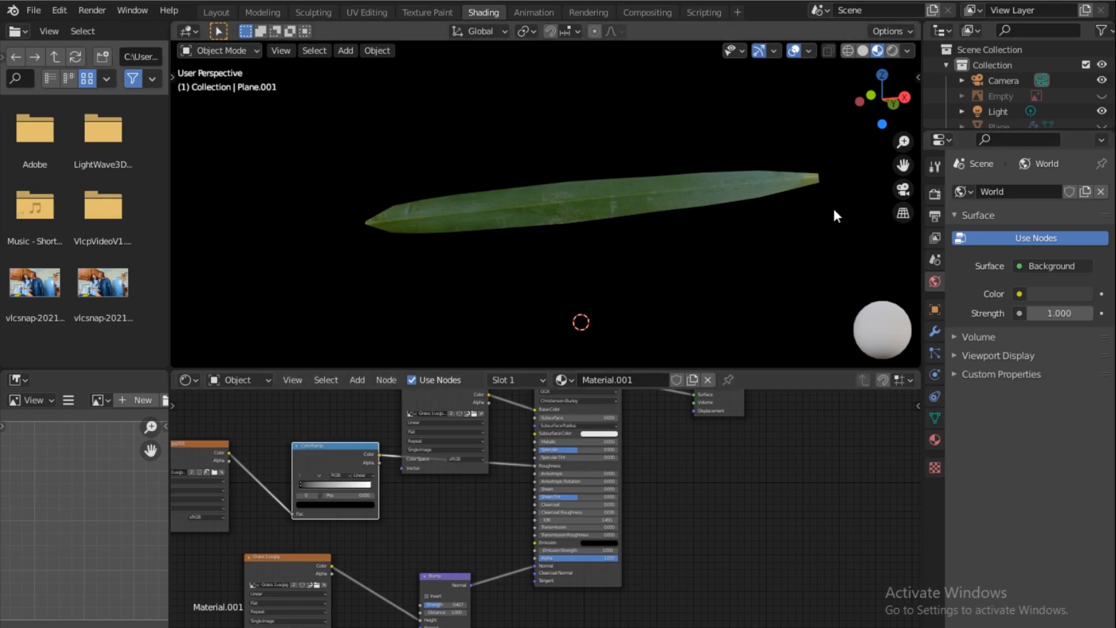
drag(893, 70, 887, 76)
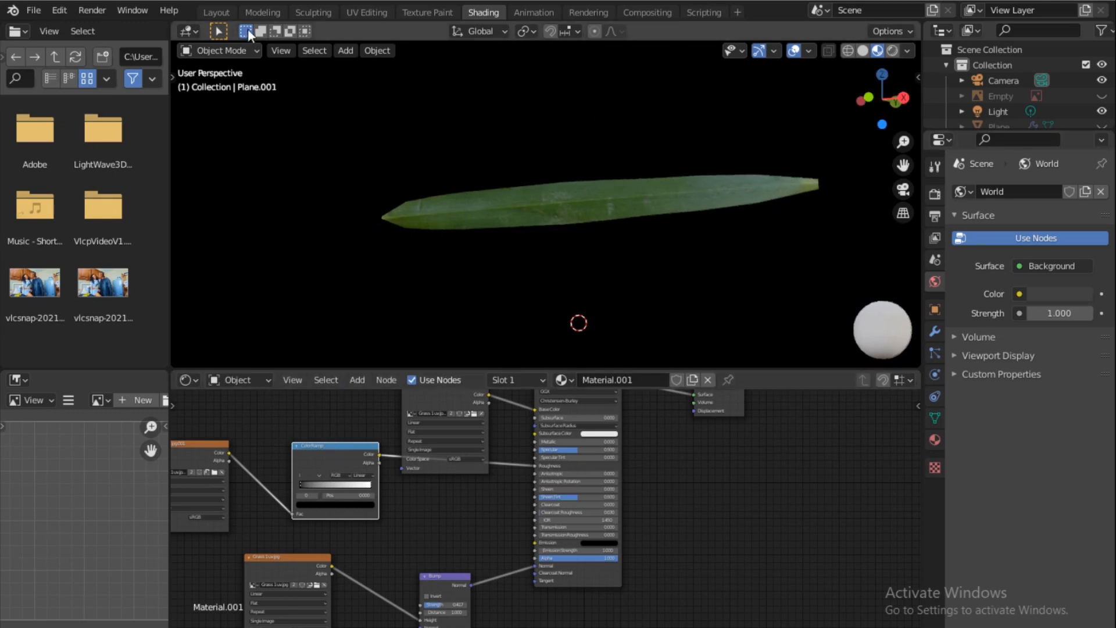
Return to the Layout workspace, turn off X-ray, and open the leaf plane in Edit Mode with its whole mesh selected
click(216, 12)
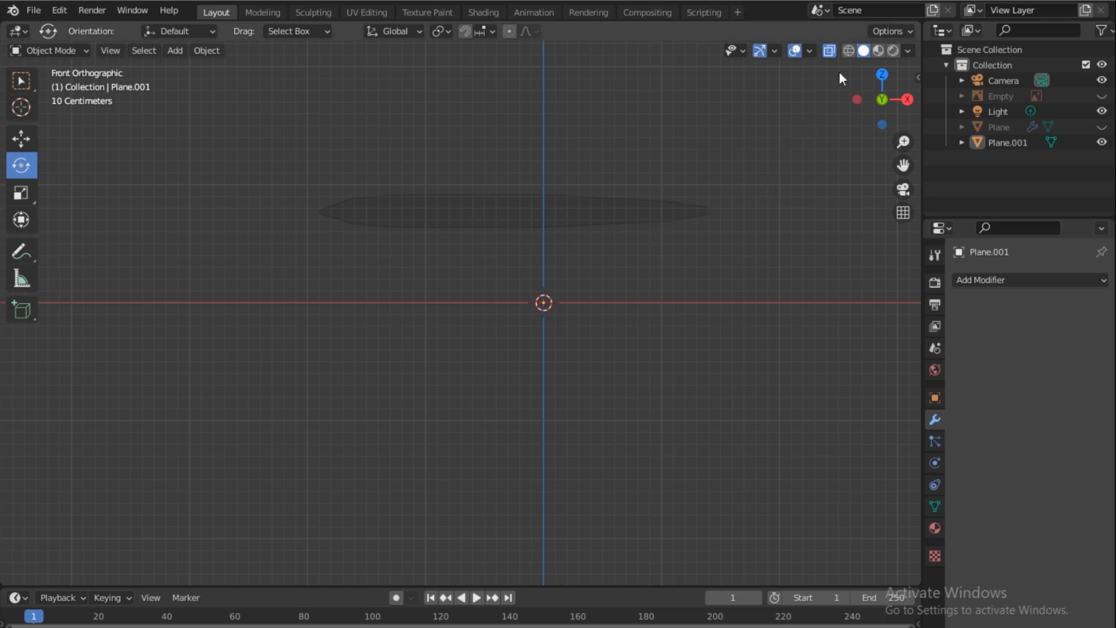
click(830, 51)
drag(911, 106, 944, 96)
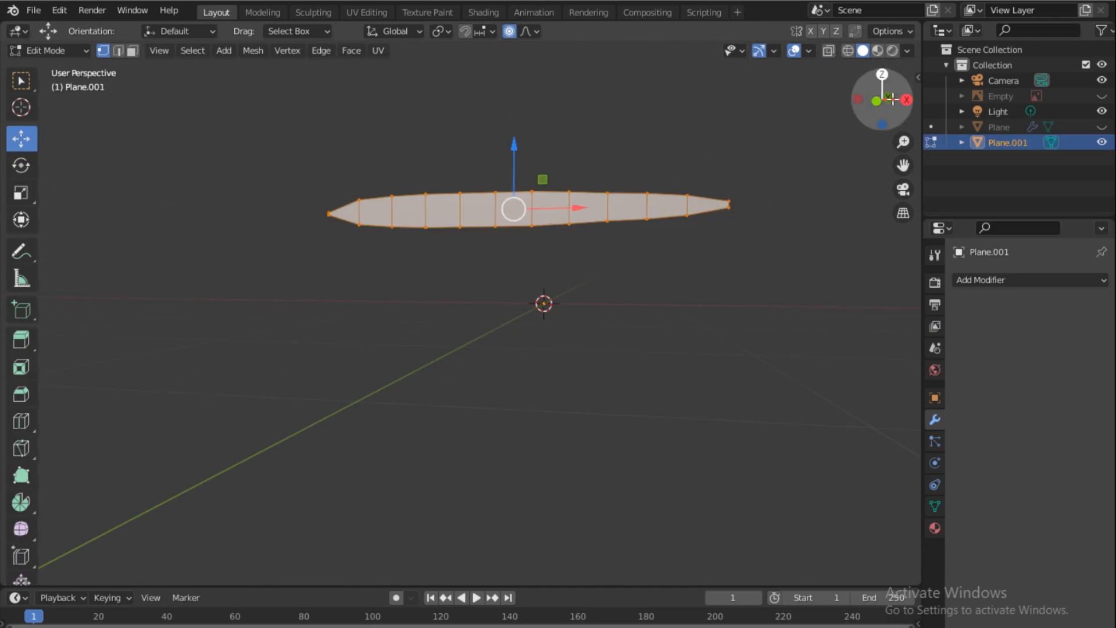
click(890, 98)
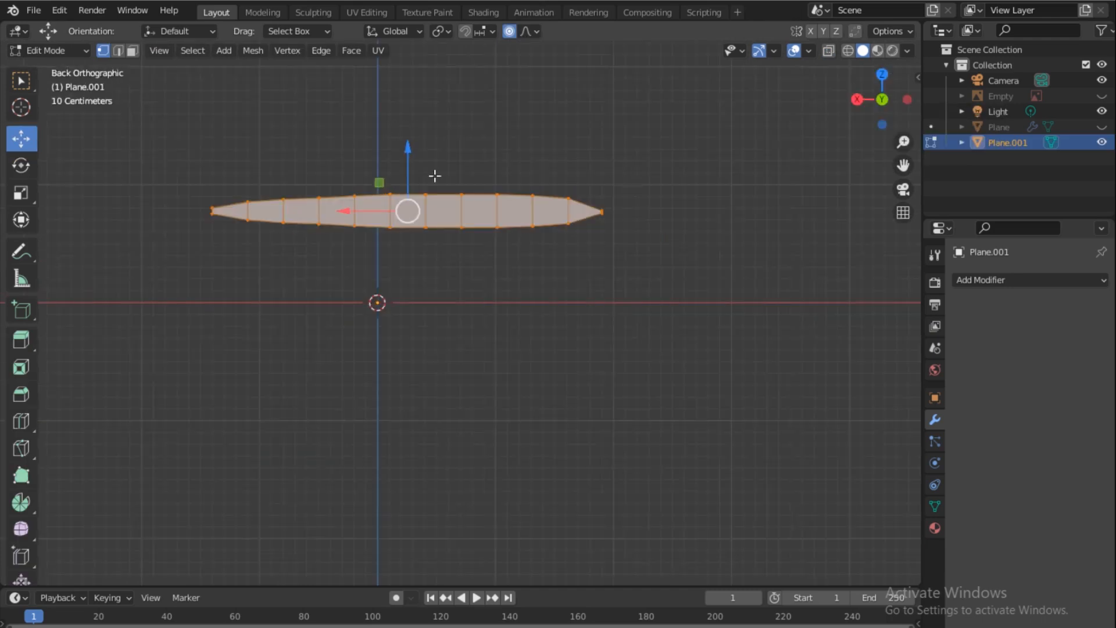
Rotate the leaf mesh -90° about Y and move it 0.24961 m in X and 0.86707 m in Z, placing its base at the origin
click(21, 165)
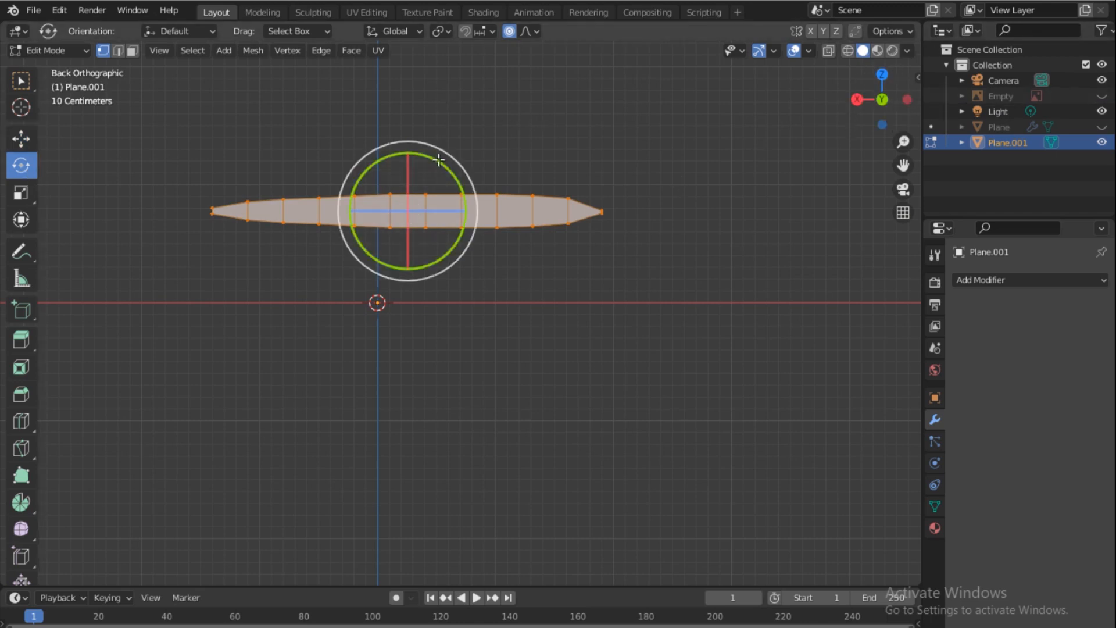
drag(444, 154, 489, 245)
key(g)
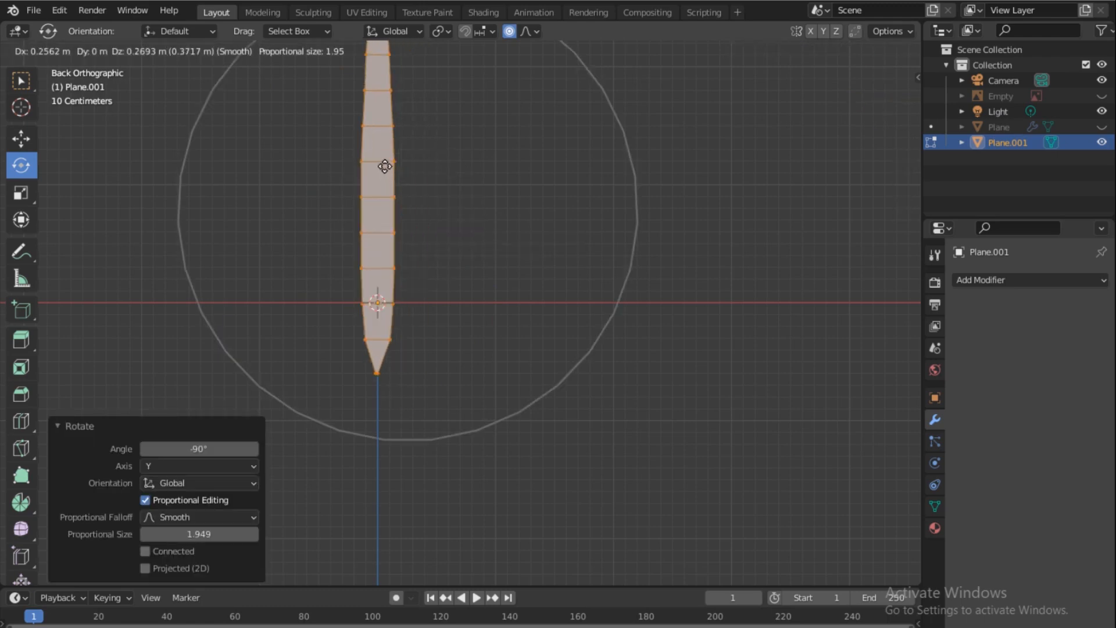
click(399, 129)
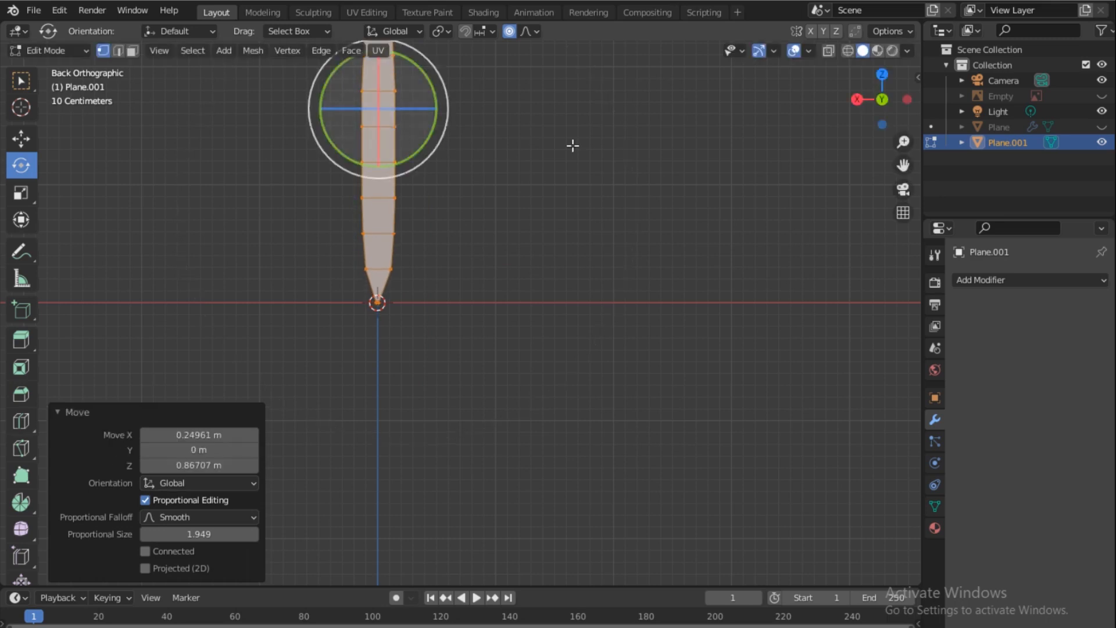
middle_drag(460, 239, 775, 127)
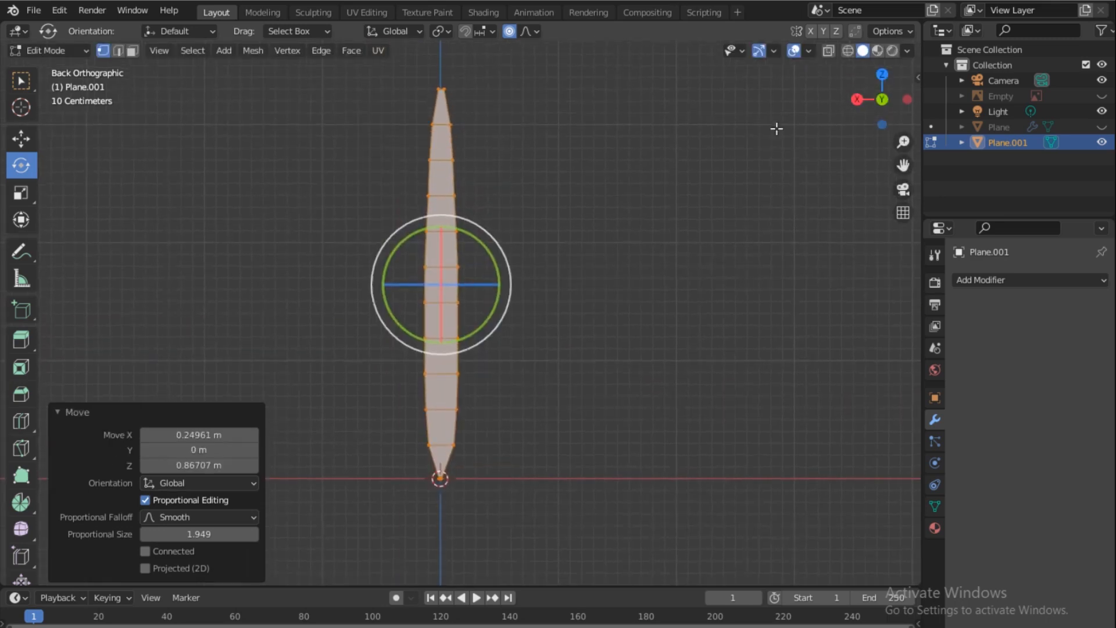
Bend the leaf by moving its tip vertices -0.14045 m X, 0.64913 m Y and -0.3859 m Z, with proportional size 2.853
key(KP_5)
middle_drag(443, 436, 589, 94)
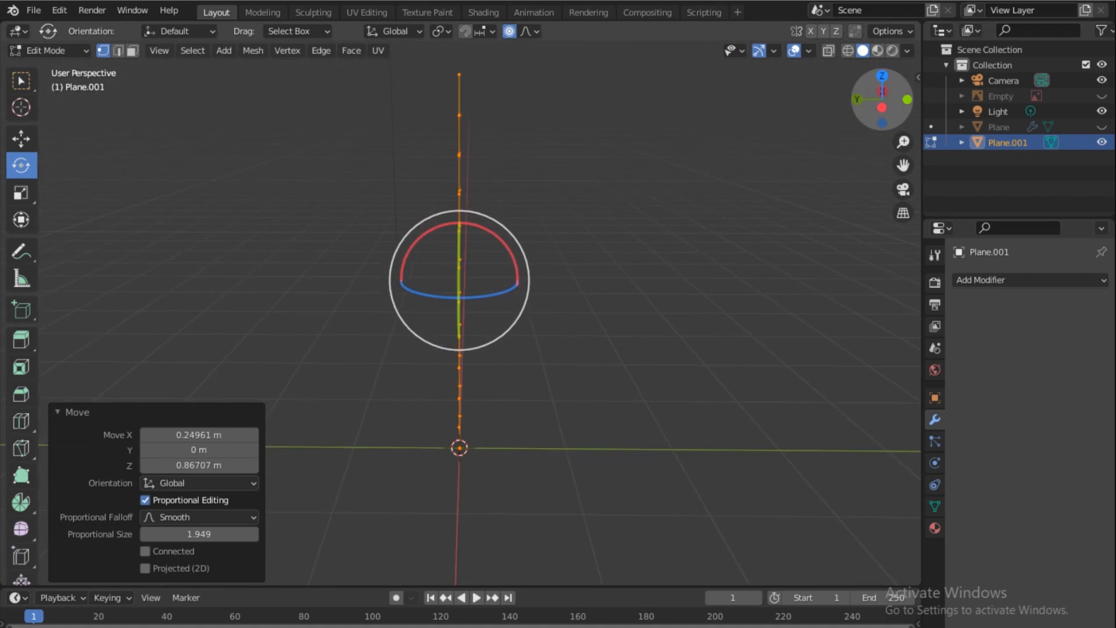
drag(427, 66, 520, 175)
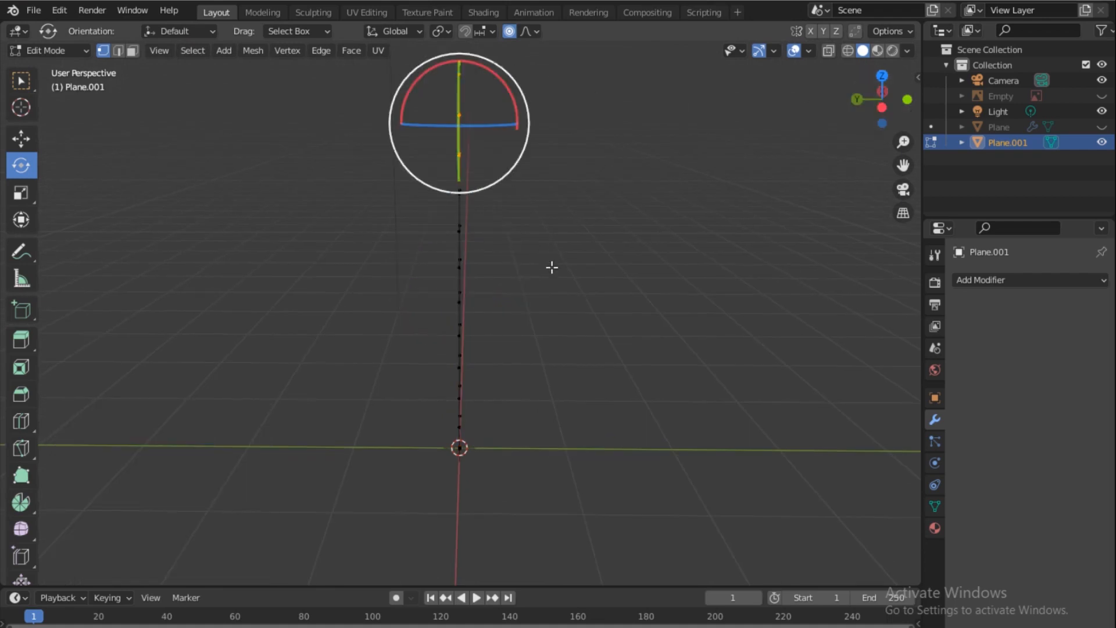
drag(343, 124, 581, 37)
key(g)
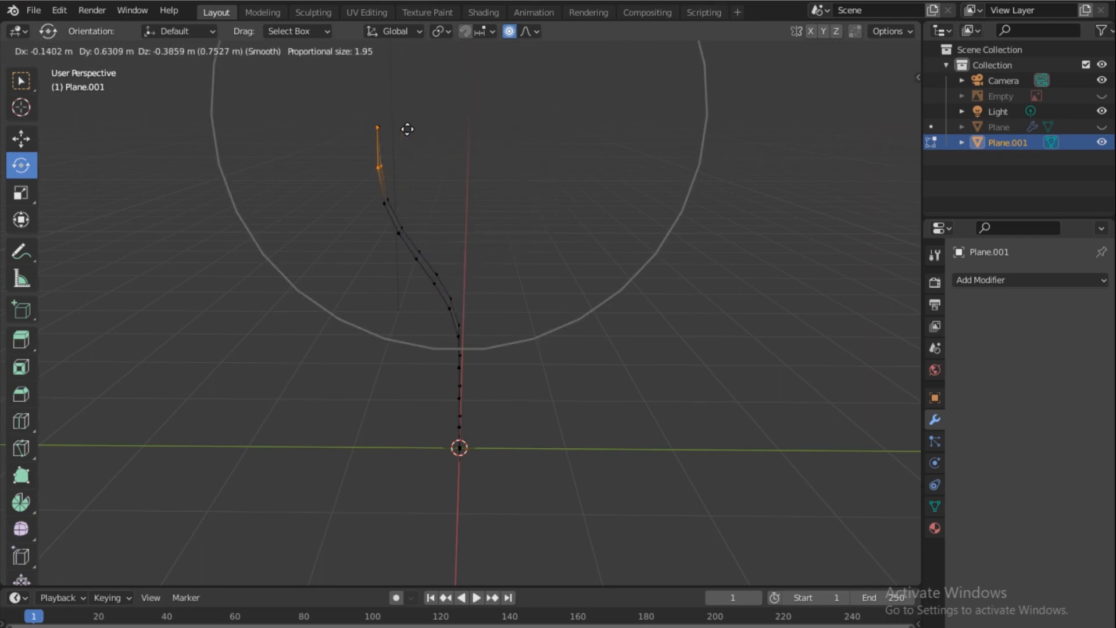
scroll(406, 129, down, 3)
scroll(406, 129, down, 1)
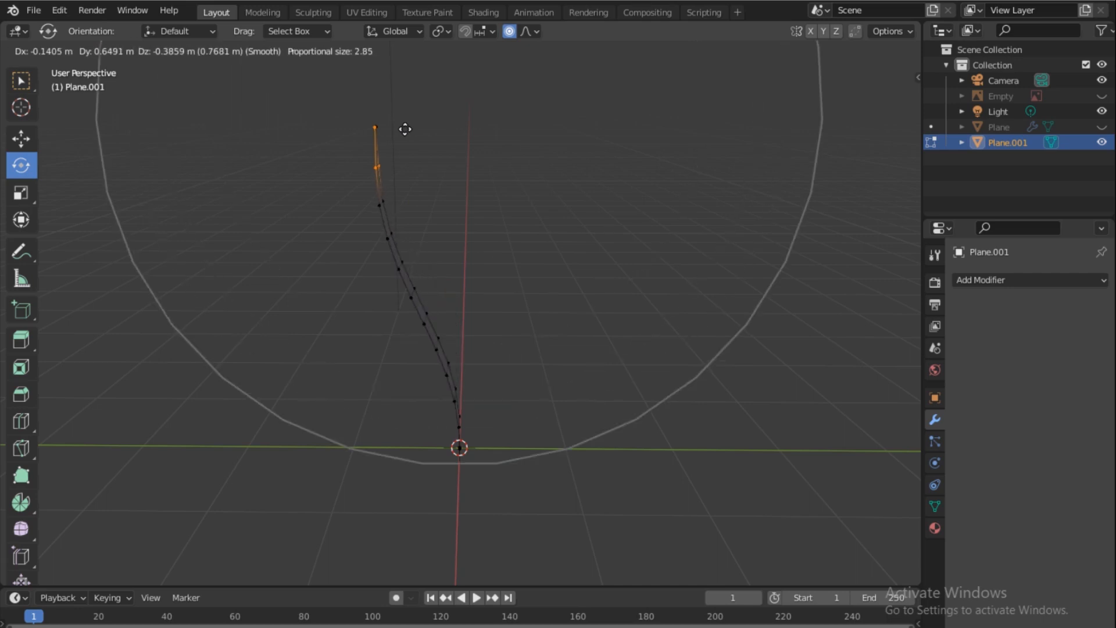
click(405, 129)
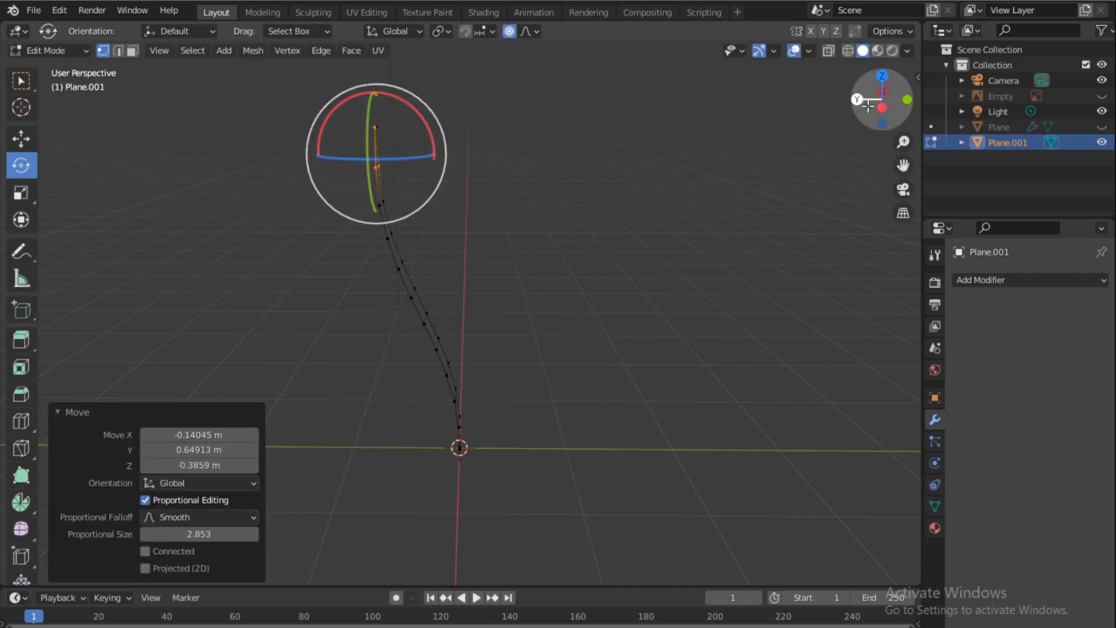
Return the bent leaf to Object Mode, deselect it, and inspect its curve at an angle
mouse_move(867, 107)
mouse_down()
mouse_move(986, 154)
mouse_move(988, 111)
mouse_move(865, 99)
mouse_up()
key(ctrl+Tab)
click(459, 238)
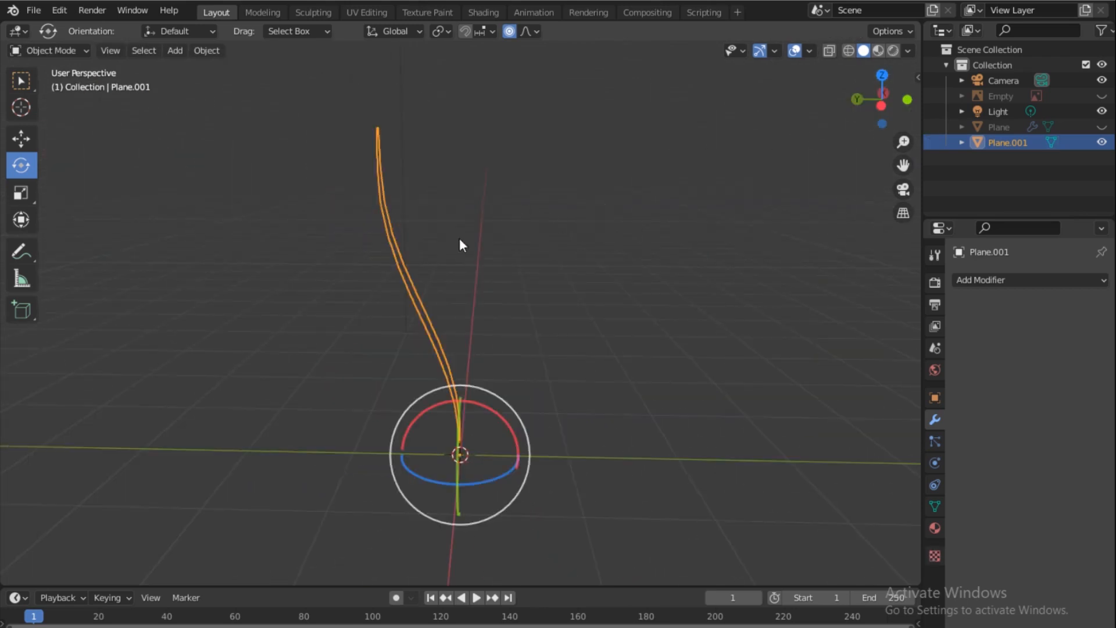
click(604, 243)
drag(881, 102, 730, 106)
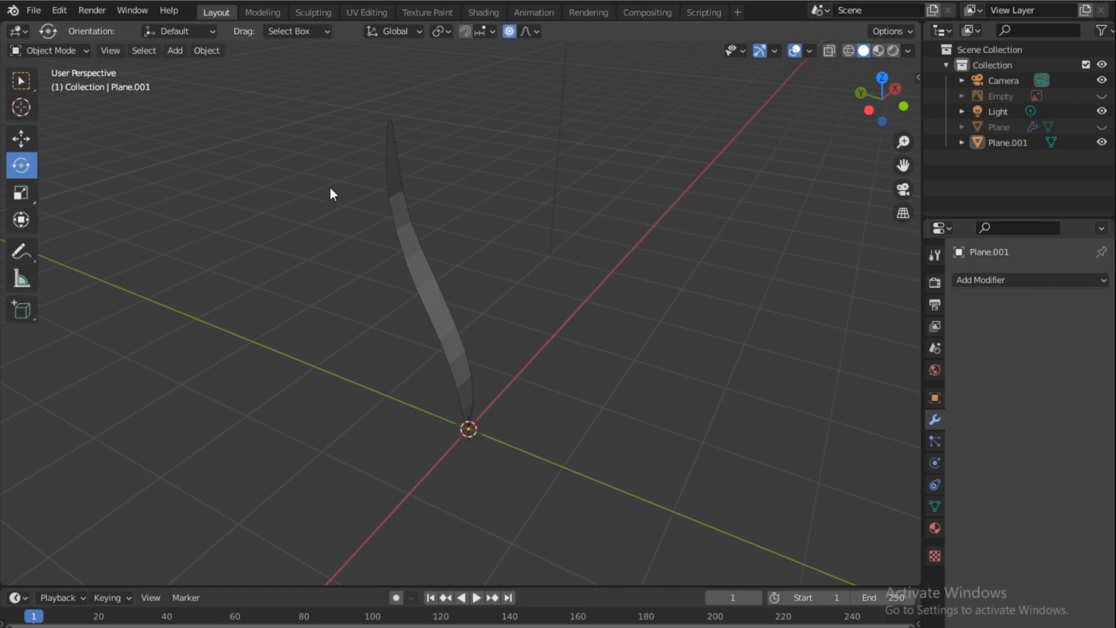
Without proportional editing, rotate the duplicated blade -180° about Z and move its base to the origin
drag(533, 178, 549, 243)
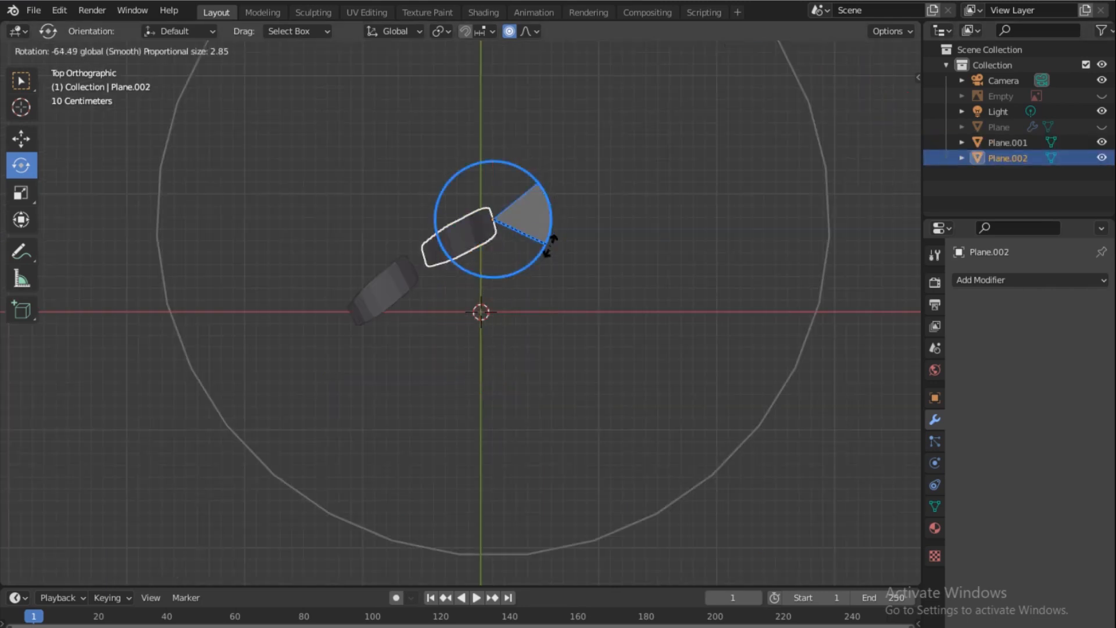
key(ctrl+z)
ctrl+drag(534, 179, 431, 283)
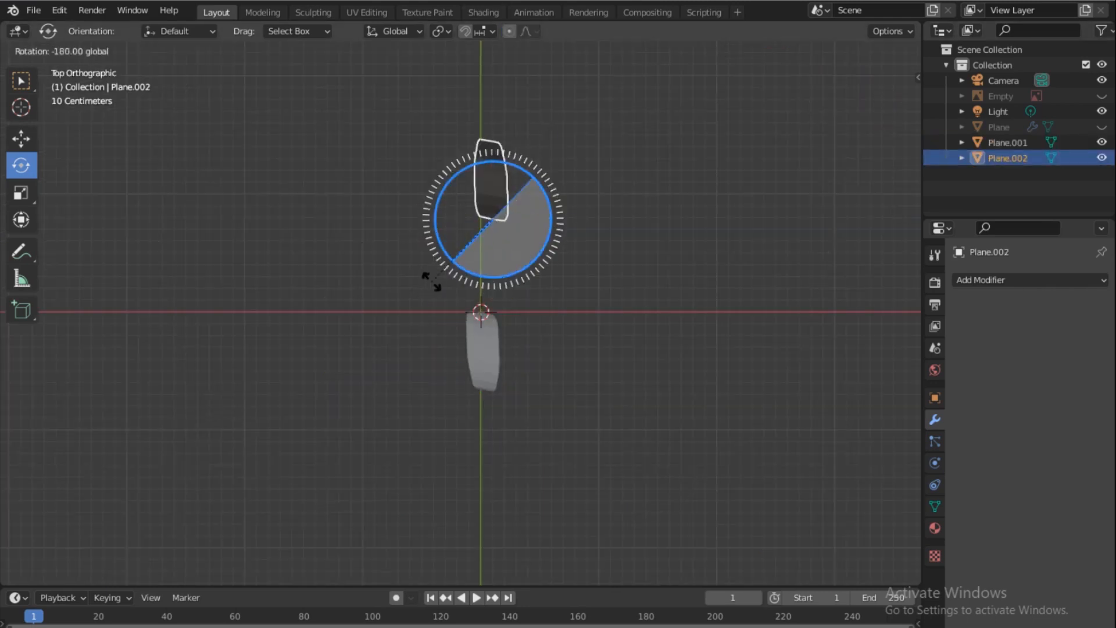
key(g)
click(471, 307)
Scale the second blade down so it is shorter than the original blade
middle_drag(628, 308, 521, 195)
key(s)
click(540, 243)
middle_drag(442, 280, 549, 359)
Duplicate the smaller blade, rotate the copy about Z, and move it -0.072256 m in X
key(shift+s)
key(shift+d)
right_click(478, 286)
ctrl+drag(528, 282, 496, 306)
key(g)
key(x)
click(487, 306)
drag(865, 87, 840, 23)
From the top view, duplicate the third blade, rotate the copy toward +X, and place its base near the origin
key(grave)
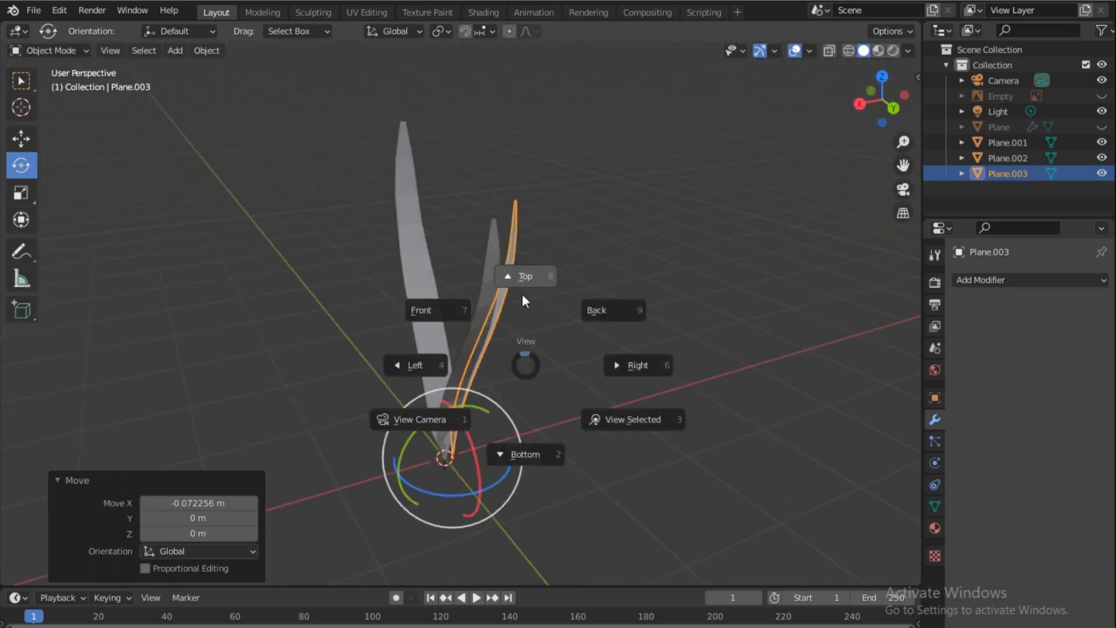
click(524, 280)
key(shift+d)
right_click(523, 269)
ctrl+drag(518, 278, 430, 356)
key(g)
click(510, 309)
Add two copies of the large blade, rotated about Z to fan out on the -X side with their bases near the origin
click(486, 349)
key(shift+d)
right_click(493, 303)
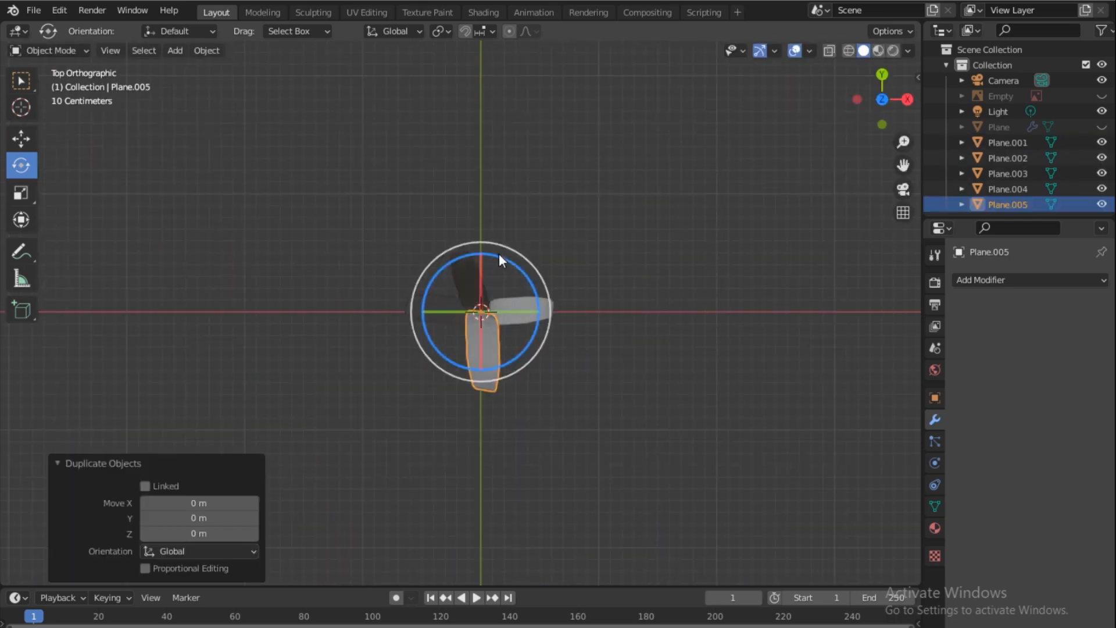
ctrl+drag(498, 257, 546, 320)
key(g)
click(455, 345)
ctrl+drag(607, 341, 606, 343)
key(g)
click(469, 295)
Duplicate the last blade rotated -60° about Z, add another rotated copy, and place both bases near the clump's centre
key(shift+d)
right_click(480, 279)
ctrl+drag(501, 259, 531, 320)
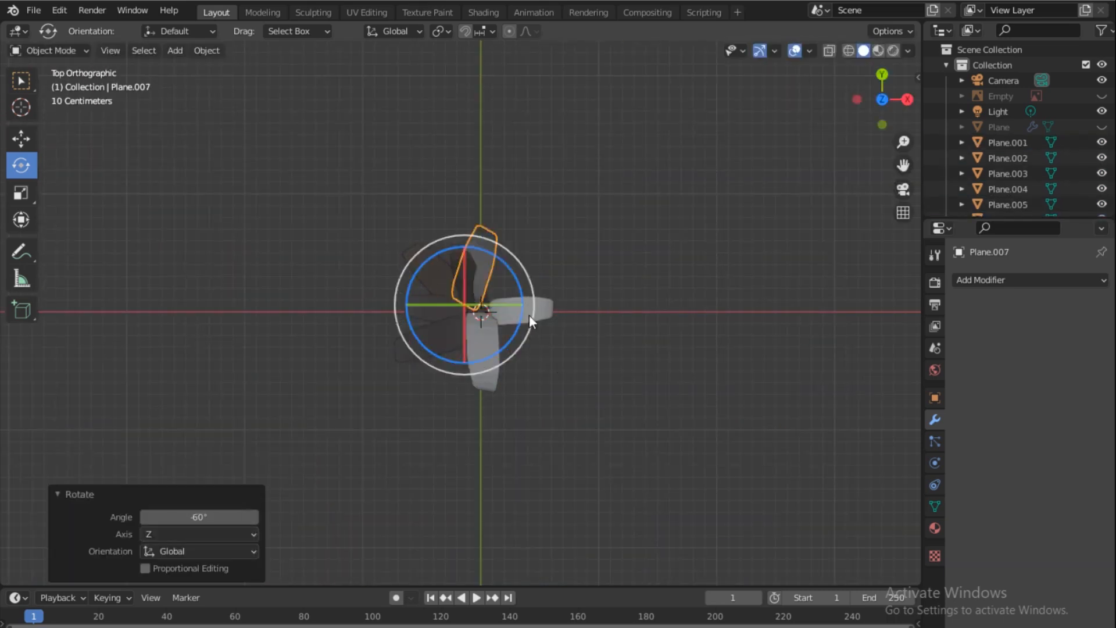
key(g)
click(497, 271)
ctrl+drag(540, 387, 531, 386)
key(g)
click(534, 395)
Duplicate a small blade on the +Y side, rotate the copy about Z, and fit it into the clump's +X side
click(470, 279)
key(shift+d)
right_click(500, 291)
ctrl+drag(509, 263, 506, 381)
key(g)
click(513, 347)
Add a blade copy rotated -65° about Z and move it into the gap on the clump's -X, -Y side
key(shift+d)
right_click(516, 342)
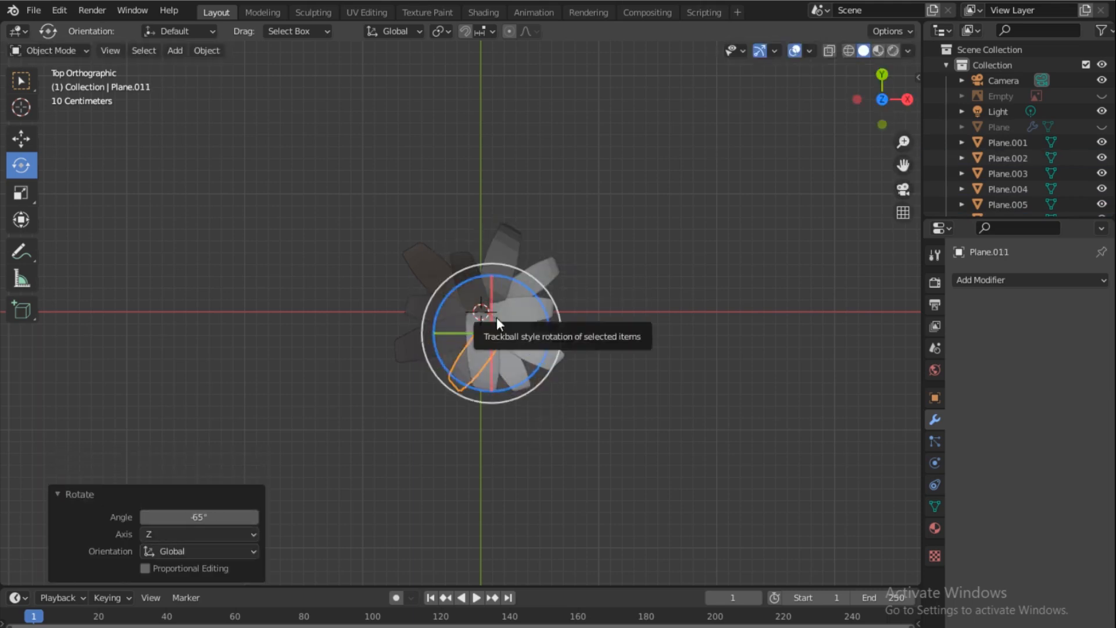
key(g)
click(472, 328)
Duplicate the blade again, rotate the copy -48.5° about Z, and move its base toward the clump's centre
key(shift+d)
click(455, 306)
key(g)
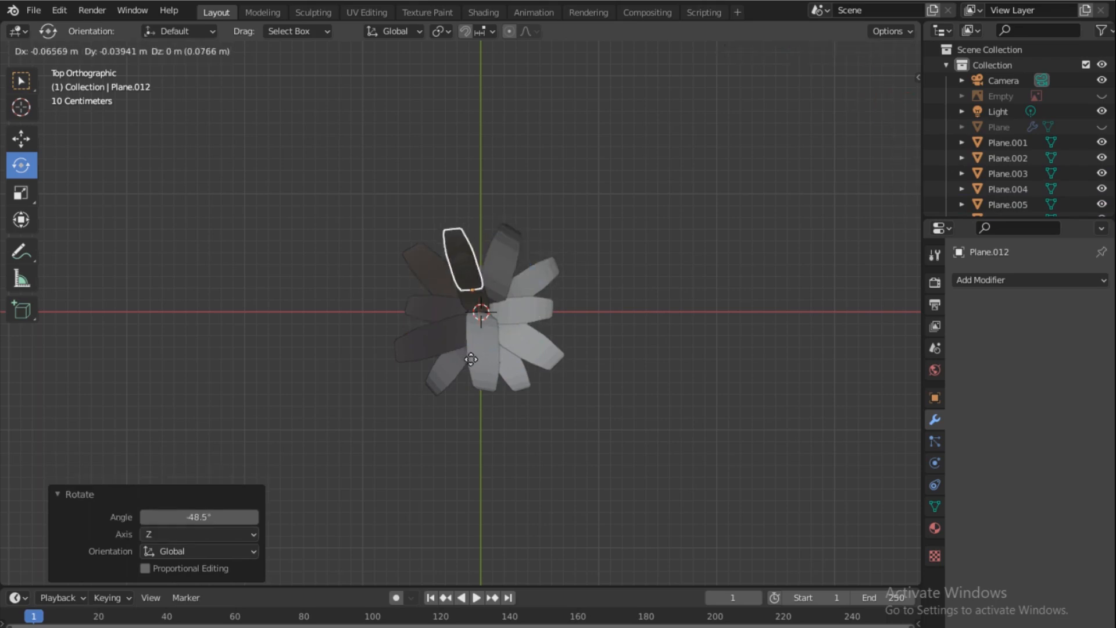